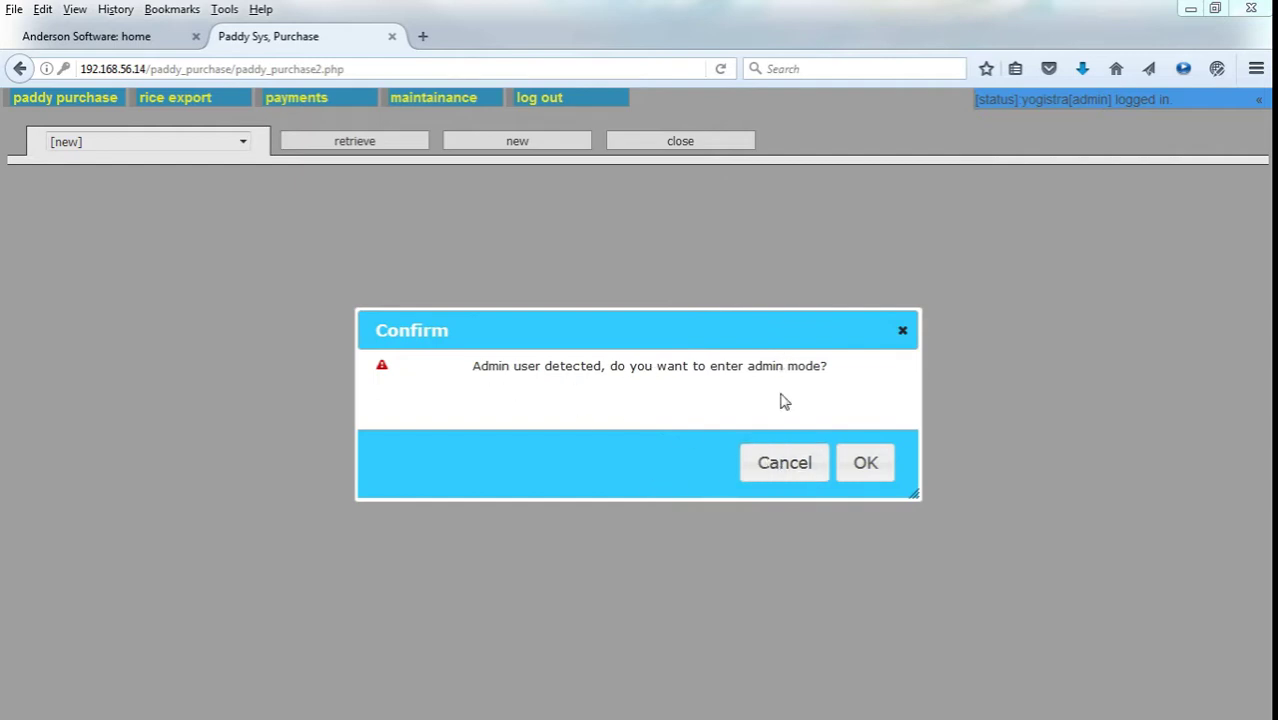
Reload the paddy purchase page and decline admin mode.
left_click(800, 485)
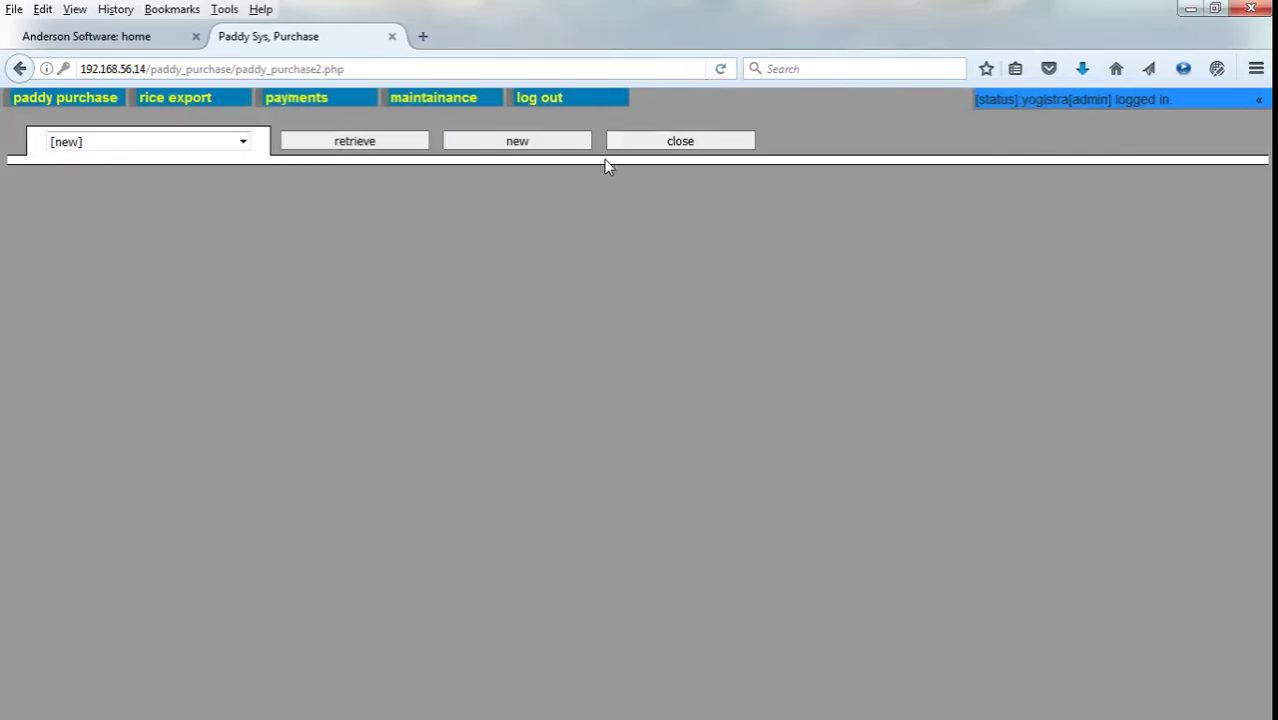
left_click(722, 70)
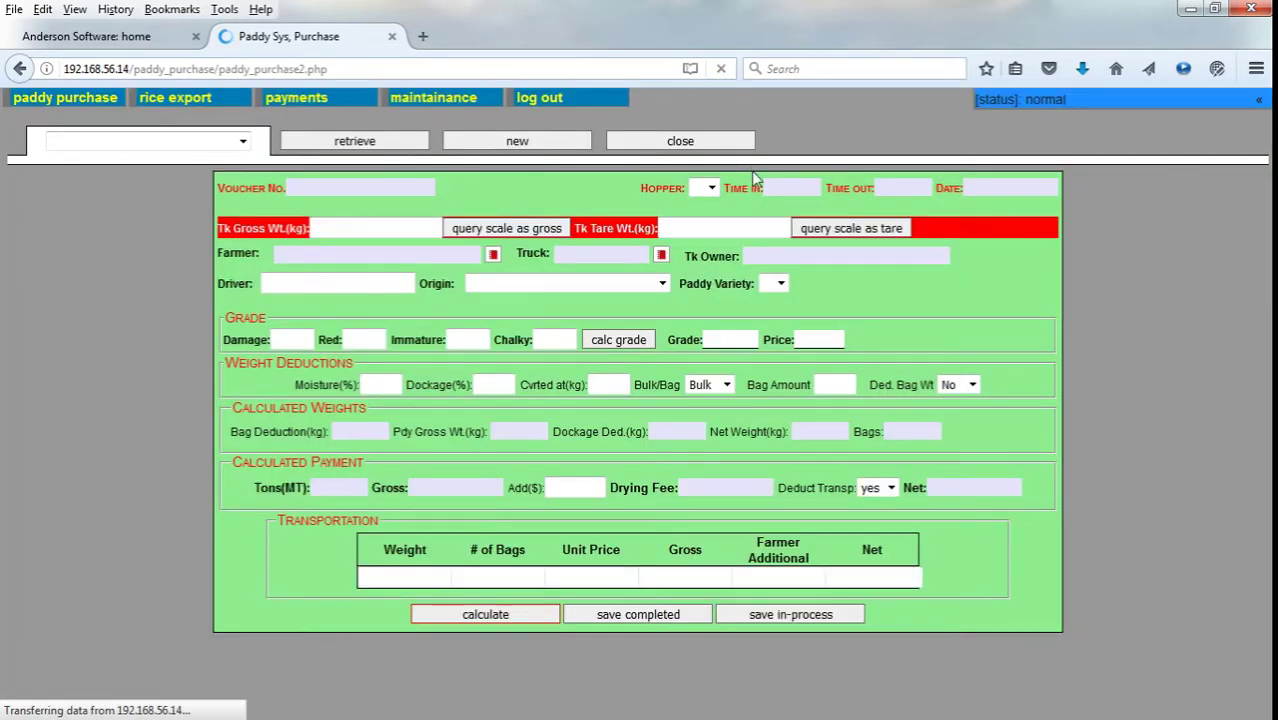
left_click(792, 466)
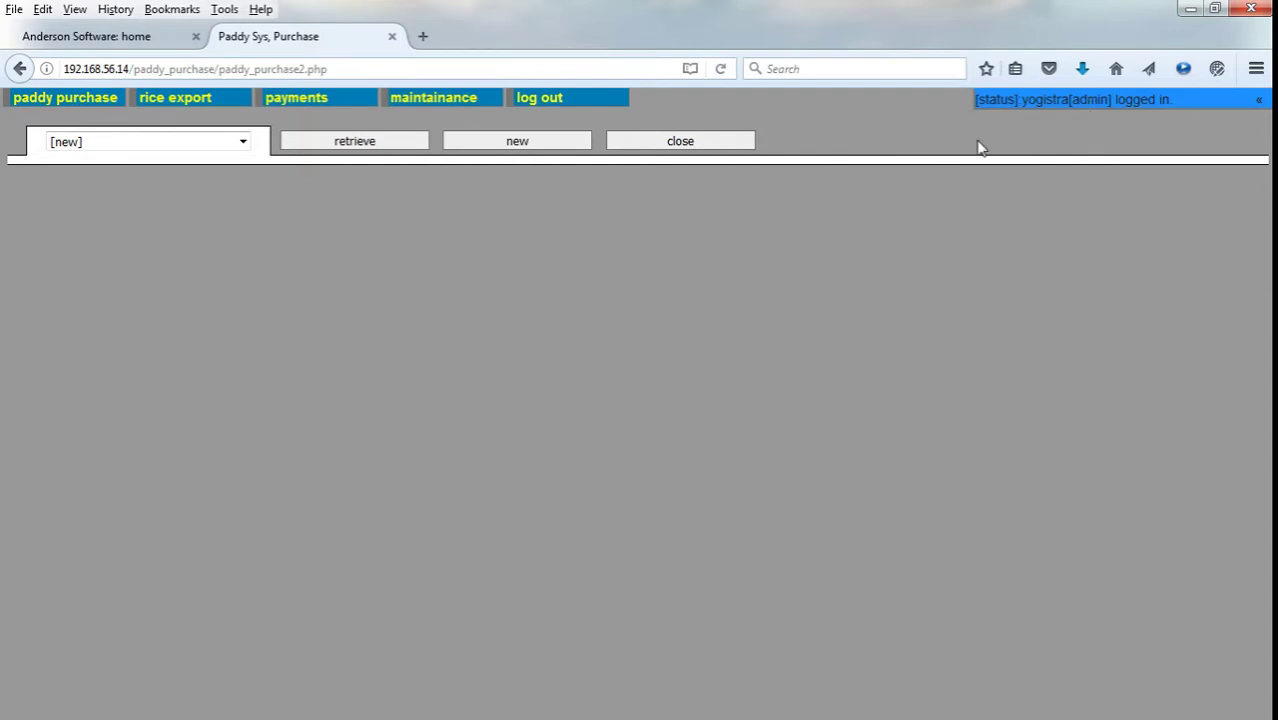
Switch to the purchase listing and back to purchase2 without admin mode, and view the list of in-process purchases.
mouse_move(97, 104)
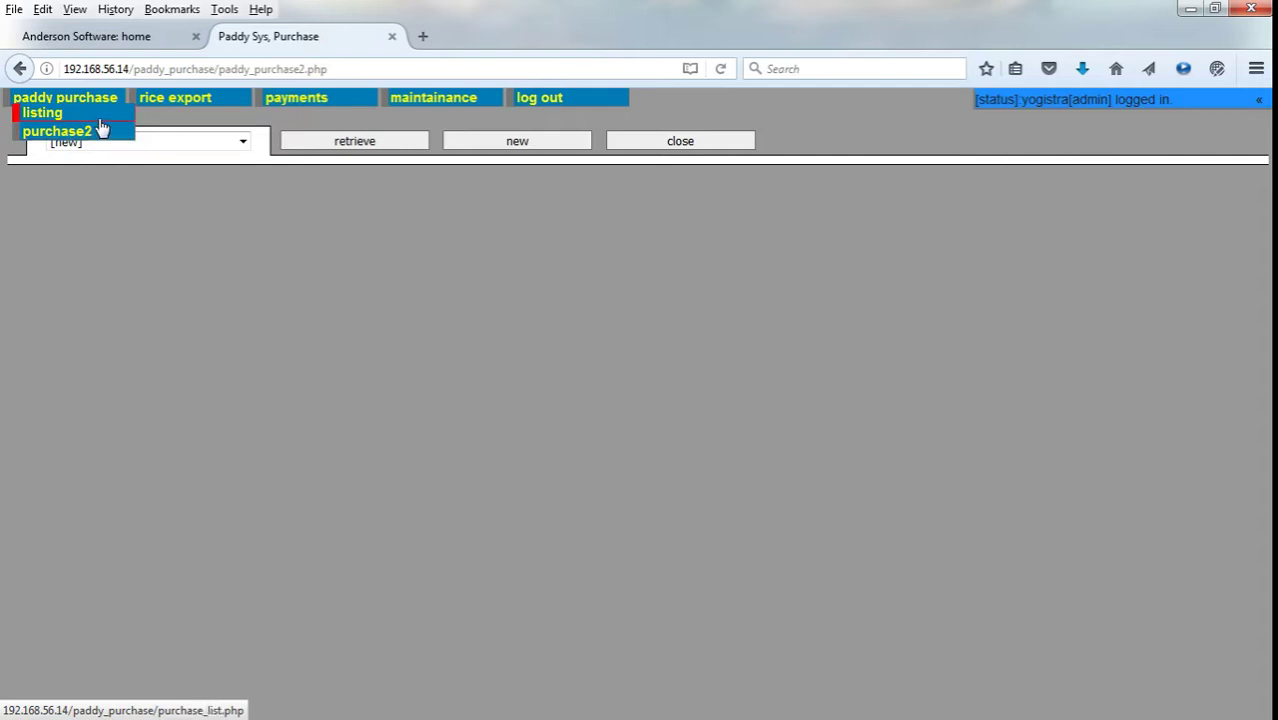
left_click(100, 120)
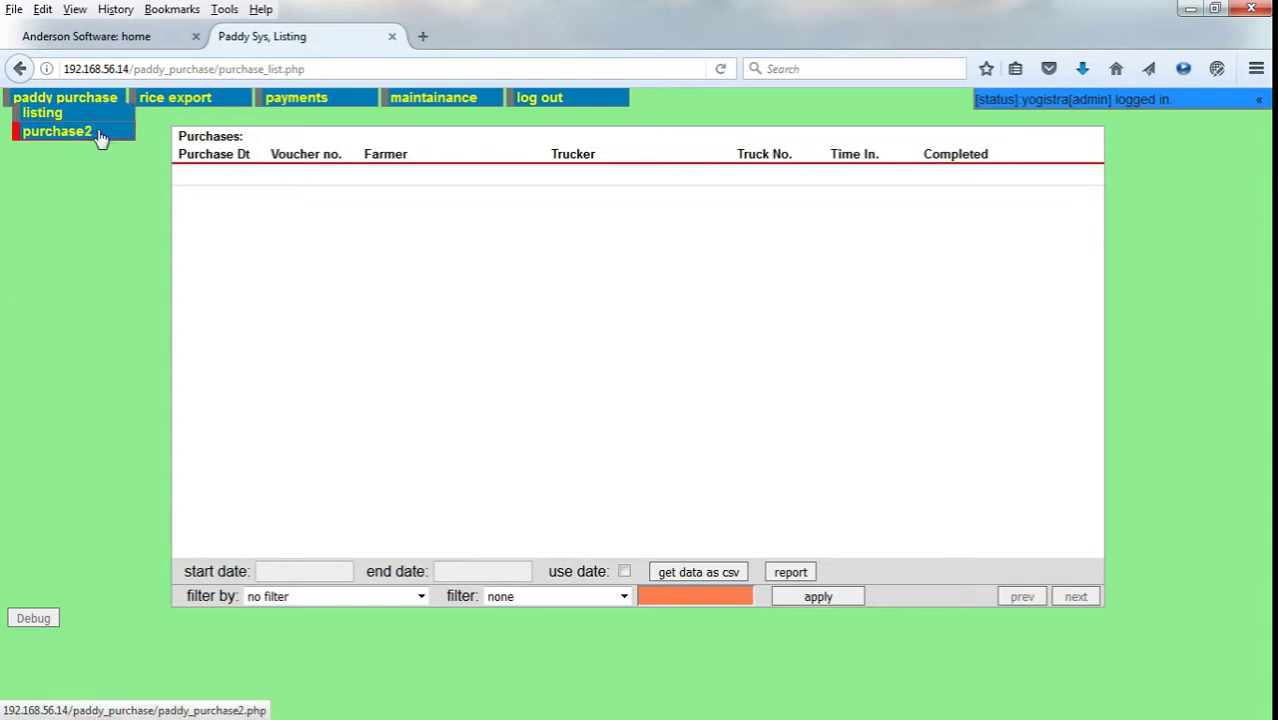
left_click(100, 135)
left_click(787, 476)
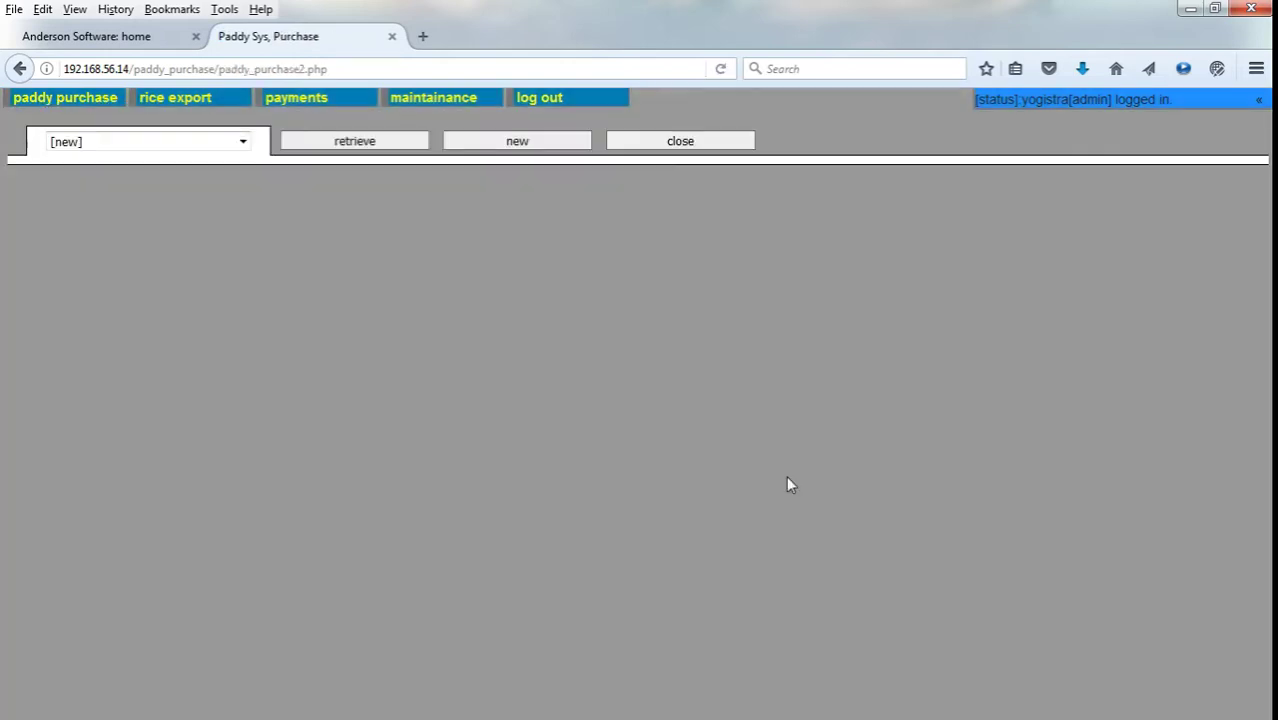
left_click(223, 146)
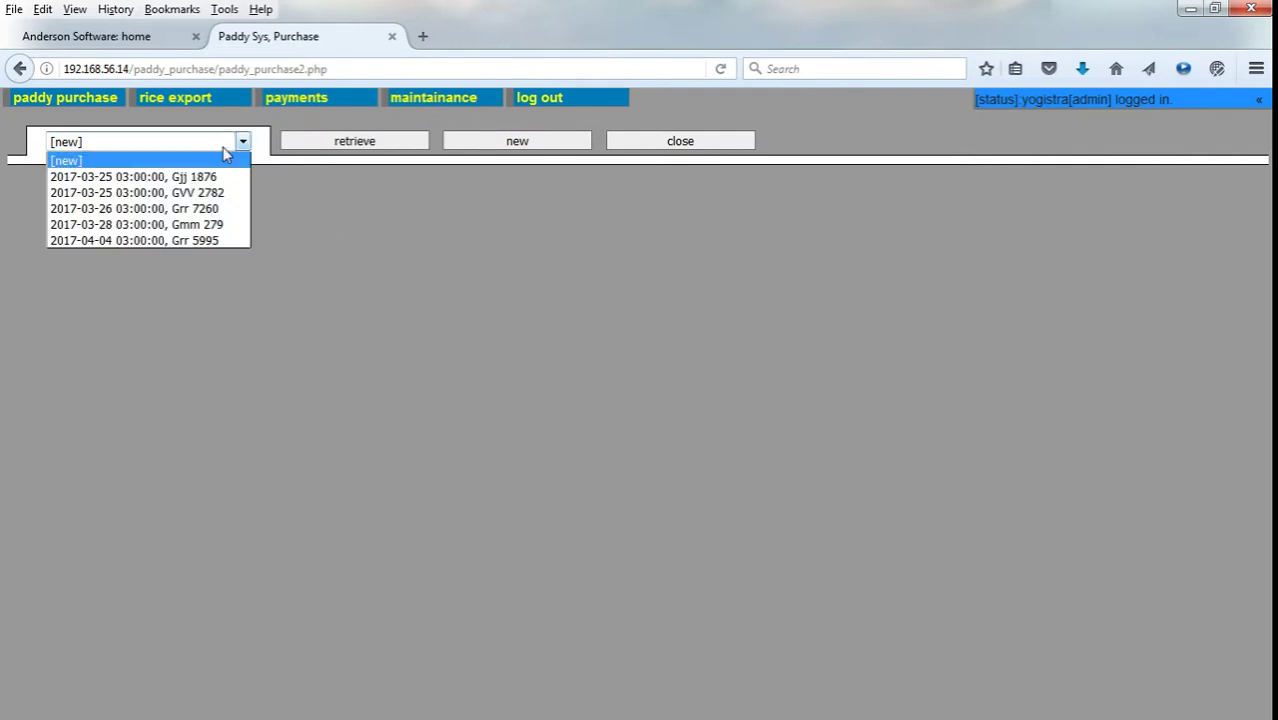
left_click(223, 146)
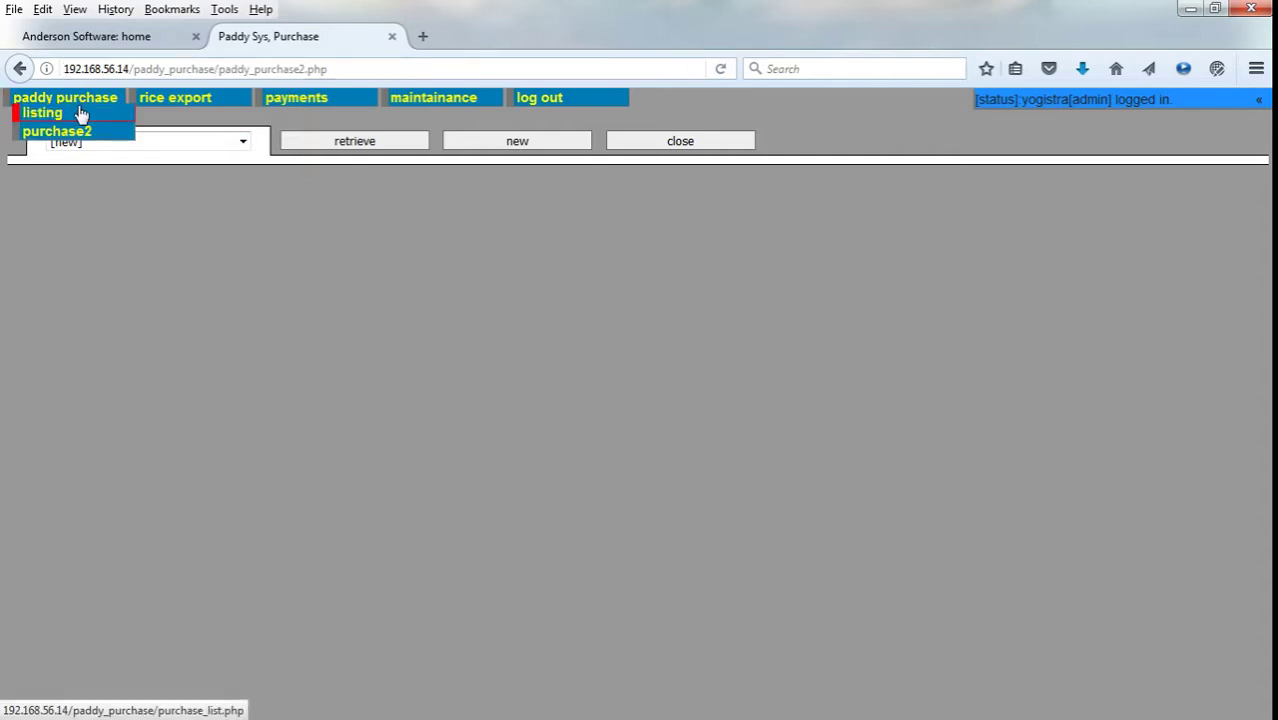
List all purchases without a filter and view the printable voucher of the 2017-03-22 purchase.
left_click(82, 113)
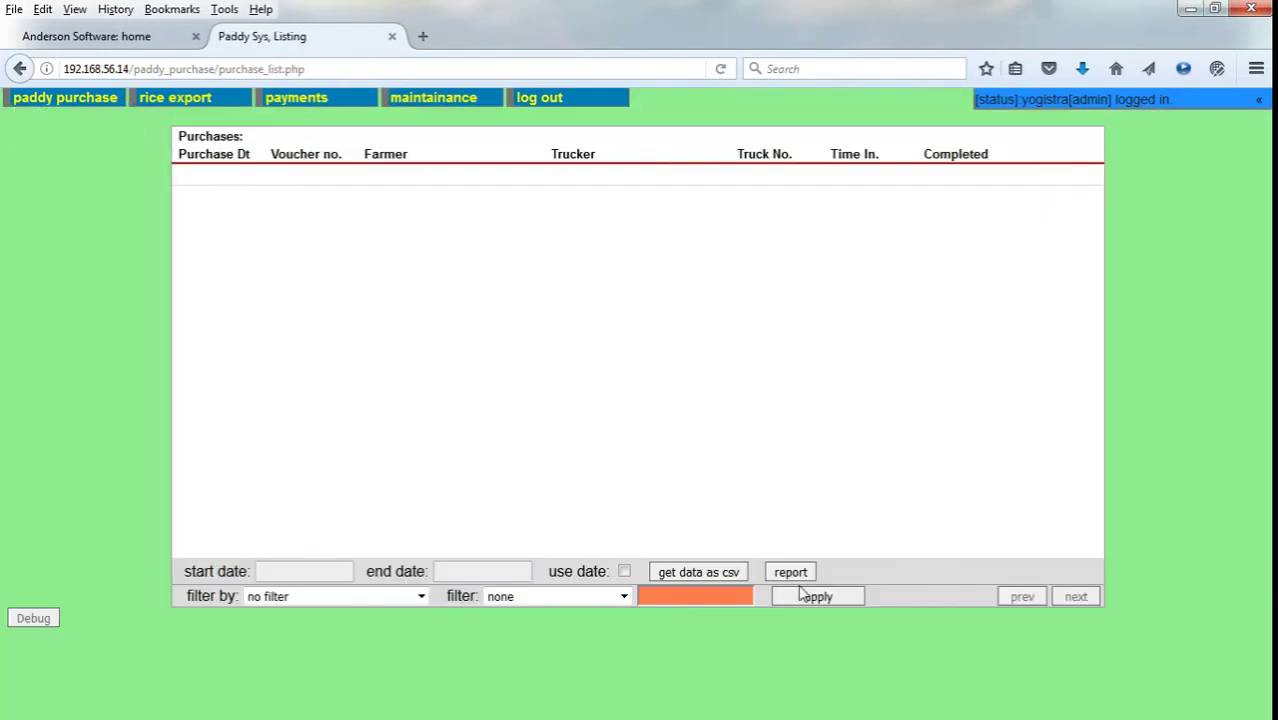
left_click(806, 596)
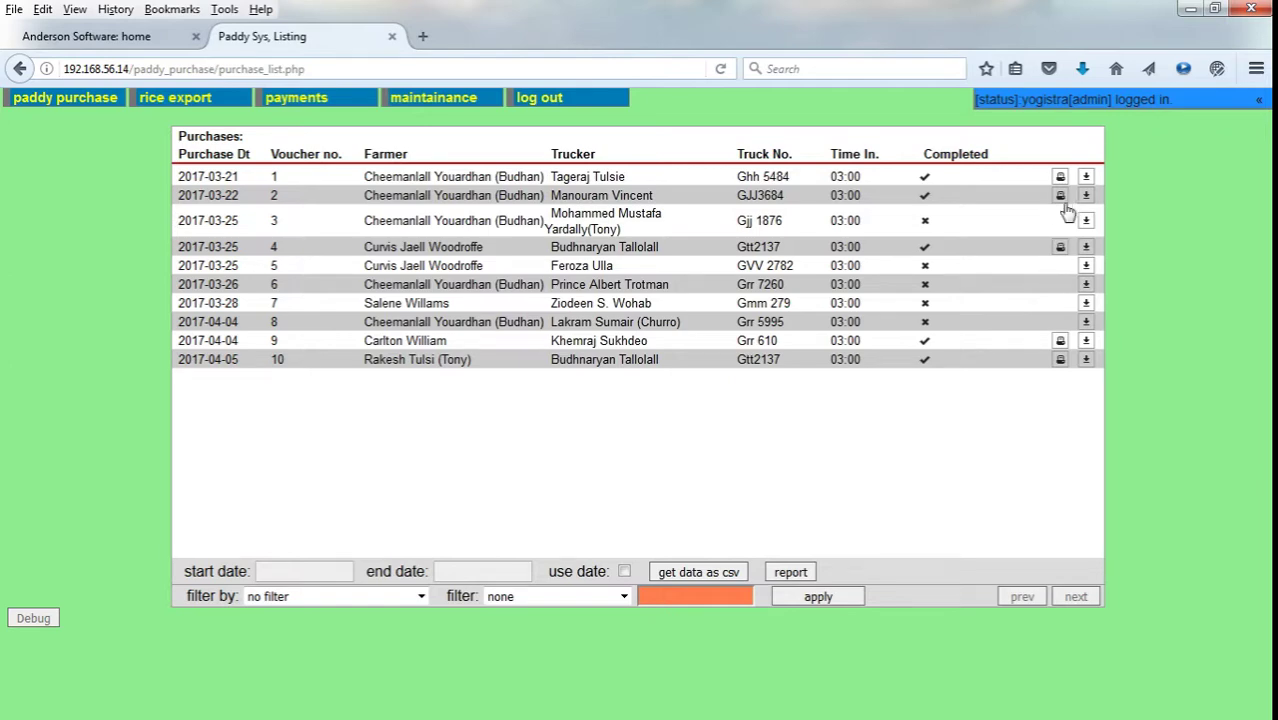
left_click(1060, 195)
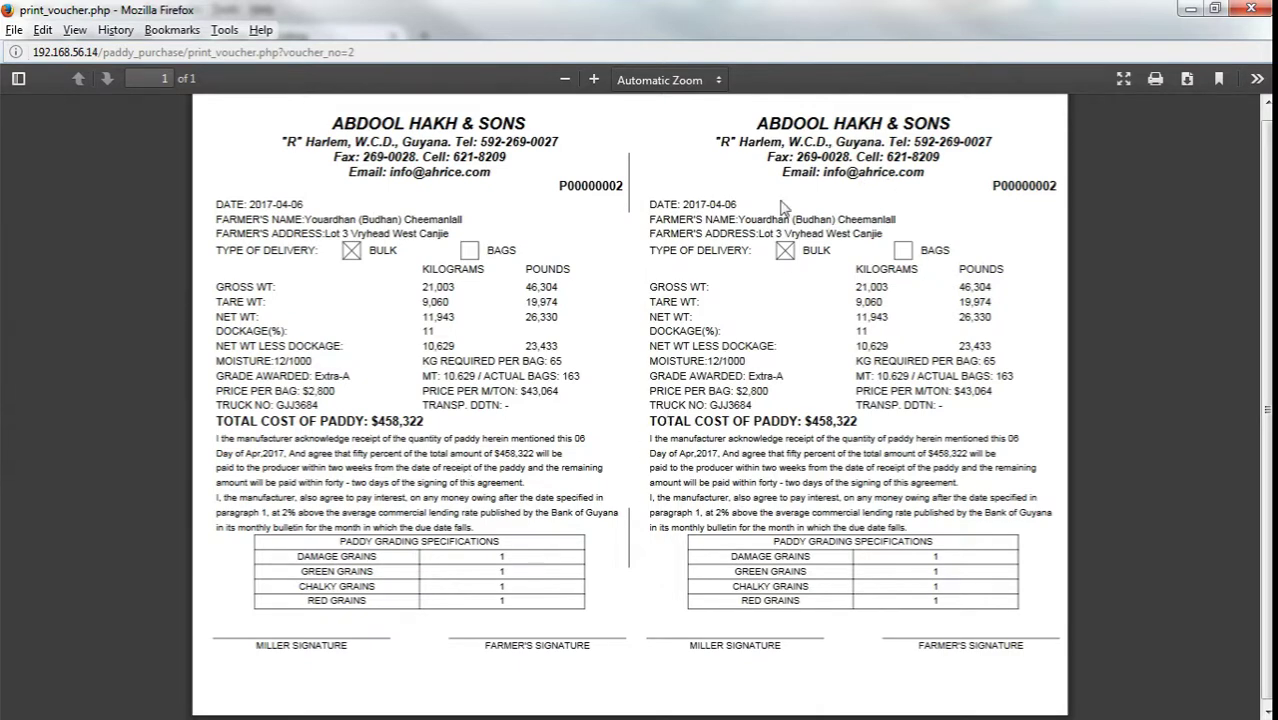
left_click(1246, 10)
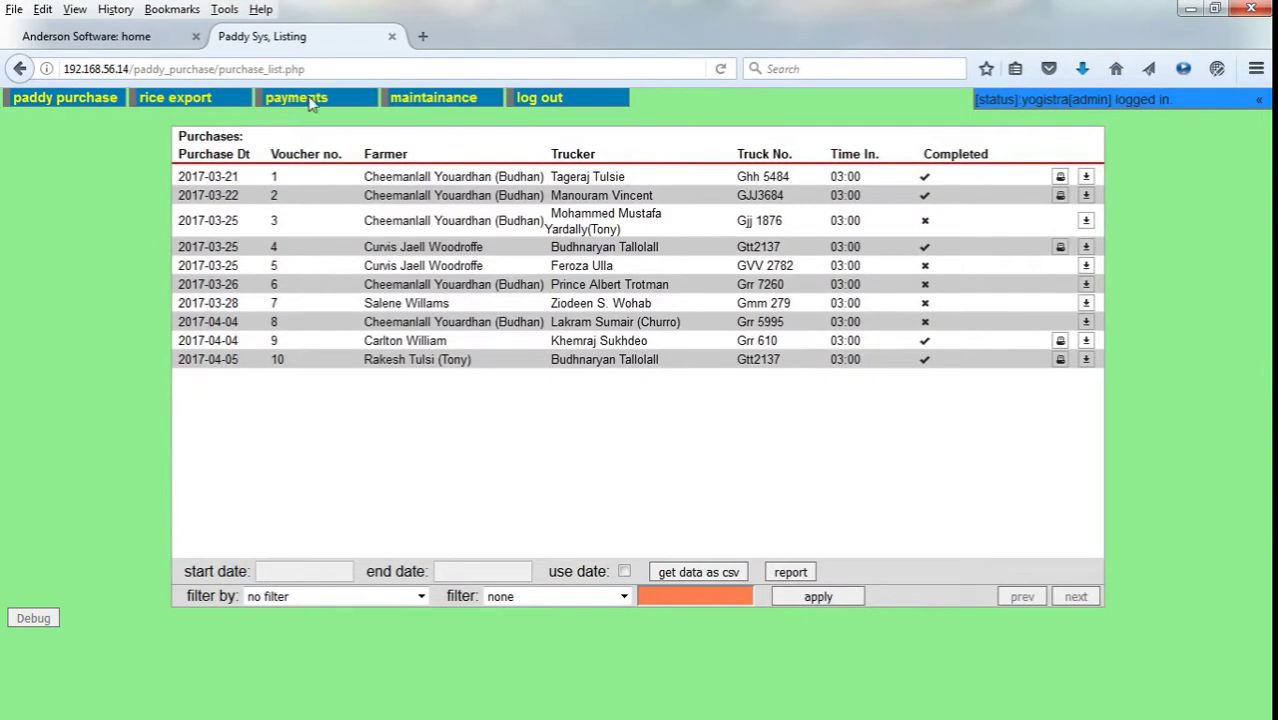
Return to the purchase2 page and decline admin mode.
mouse_move(70, 100)
left_click(75, 133)
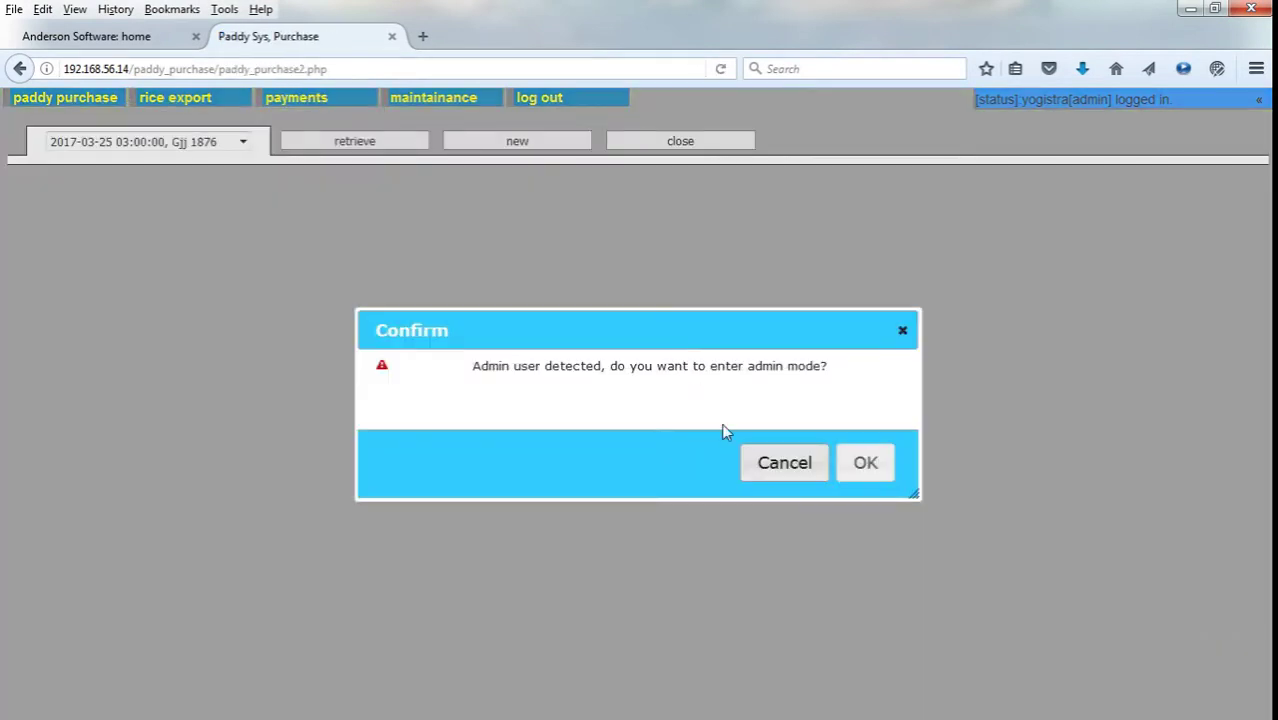
left_click(785, 462)
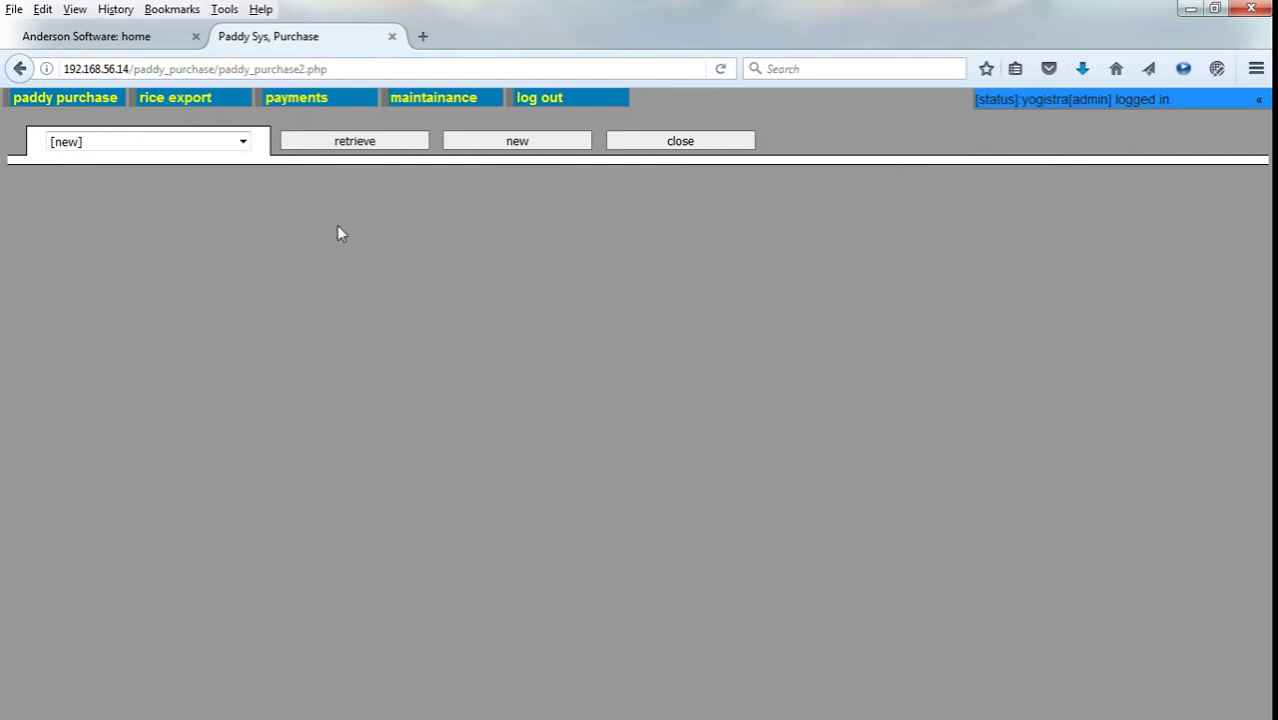
Examine the purchase date, time and truck number of each entry in the in-process purchase list.
left_click(207, 151)
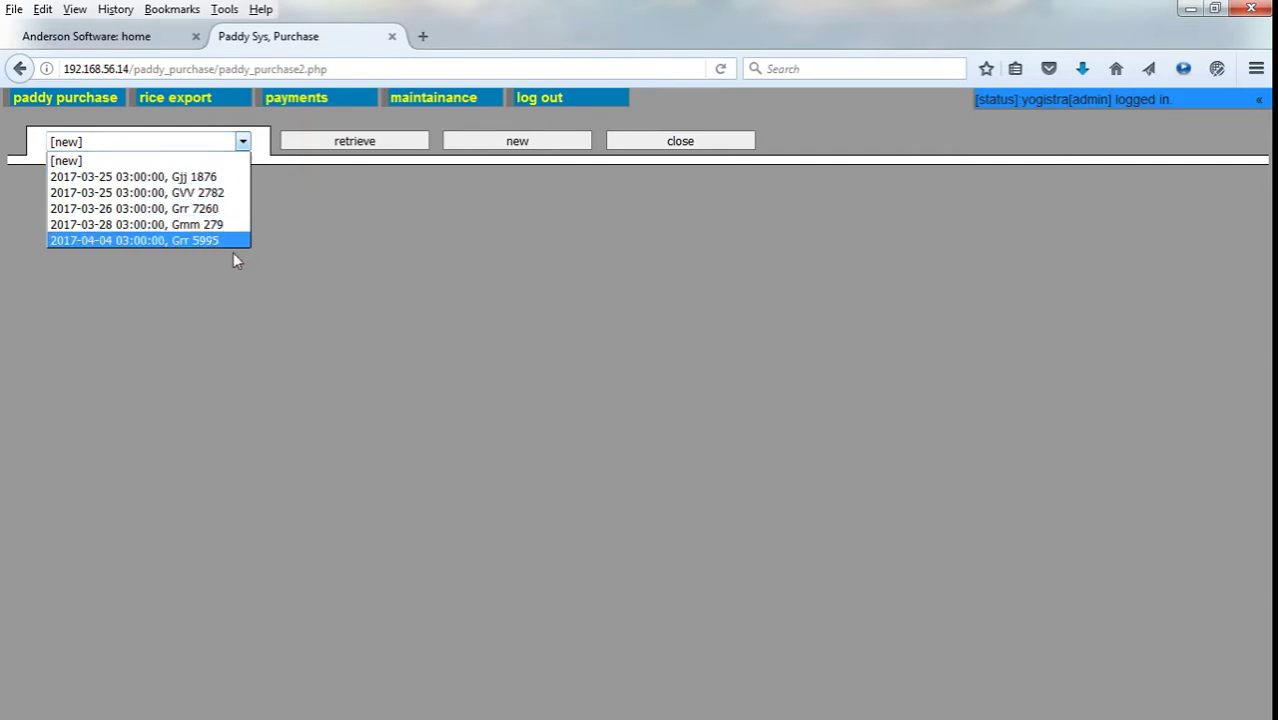
left_click(234, 256)
left_click(246, 152)
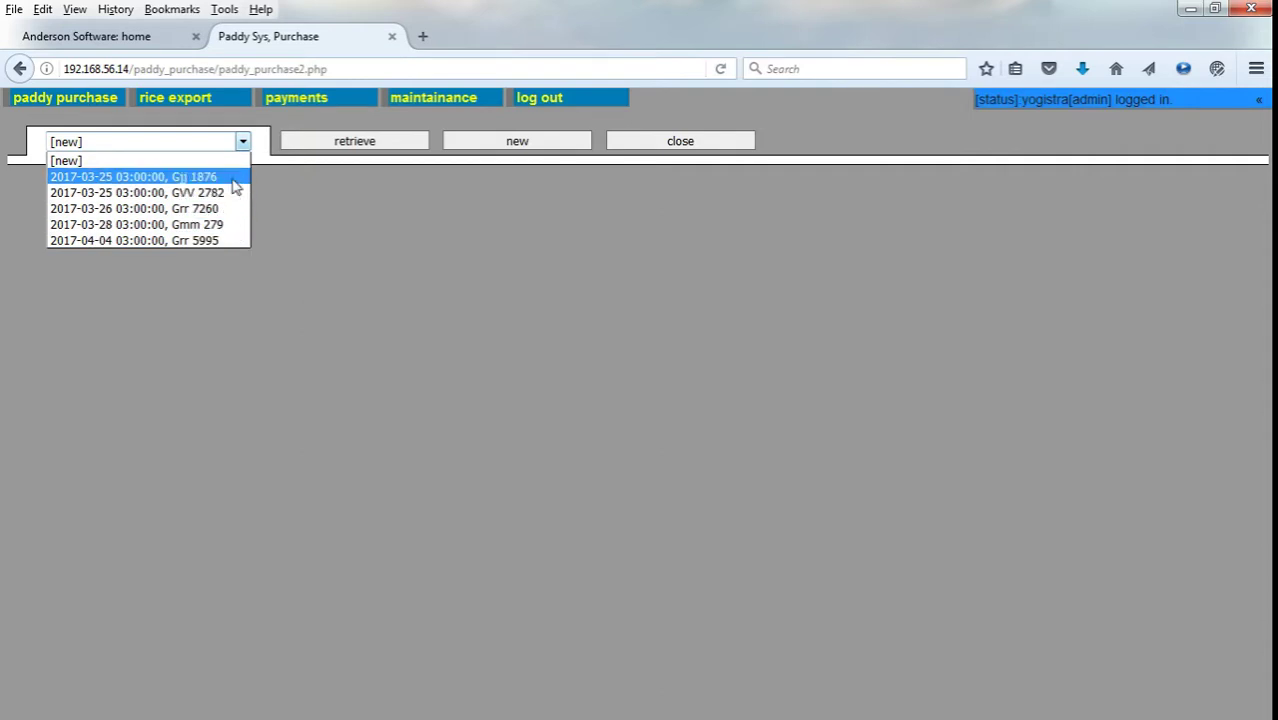
left_click(237, 264)
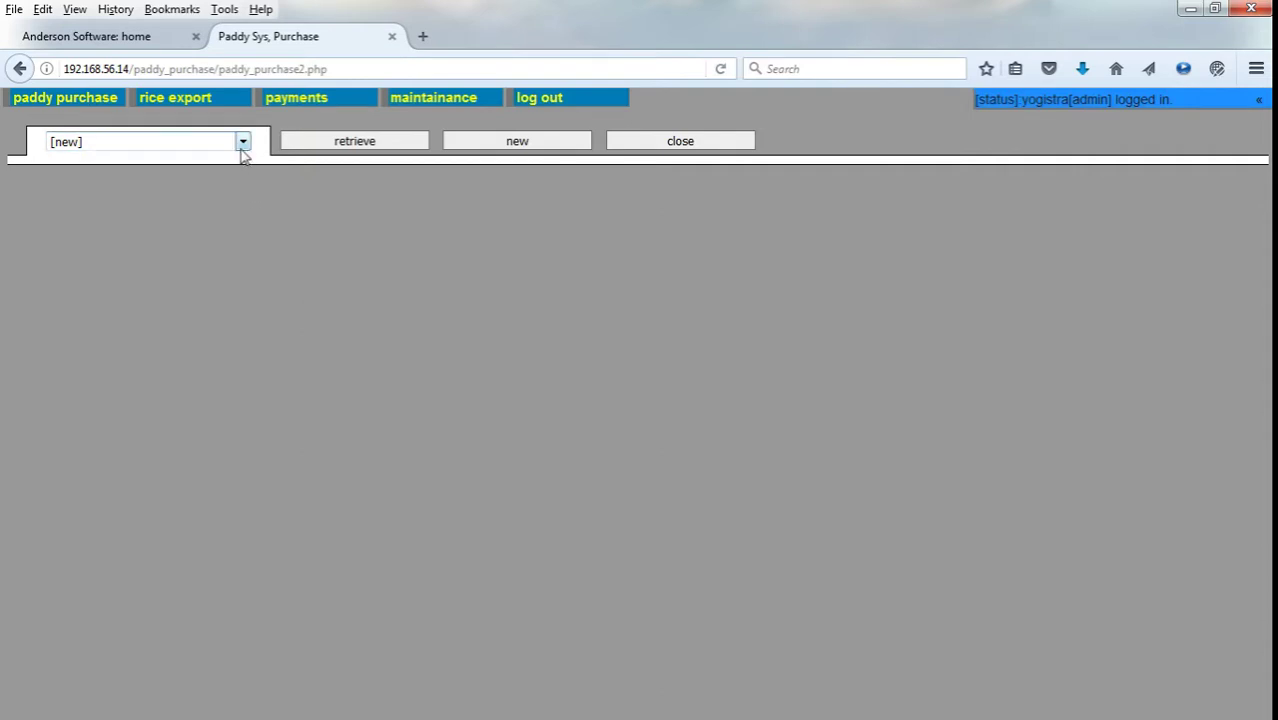
left_click(242, 148)
left_click(224, 277)
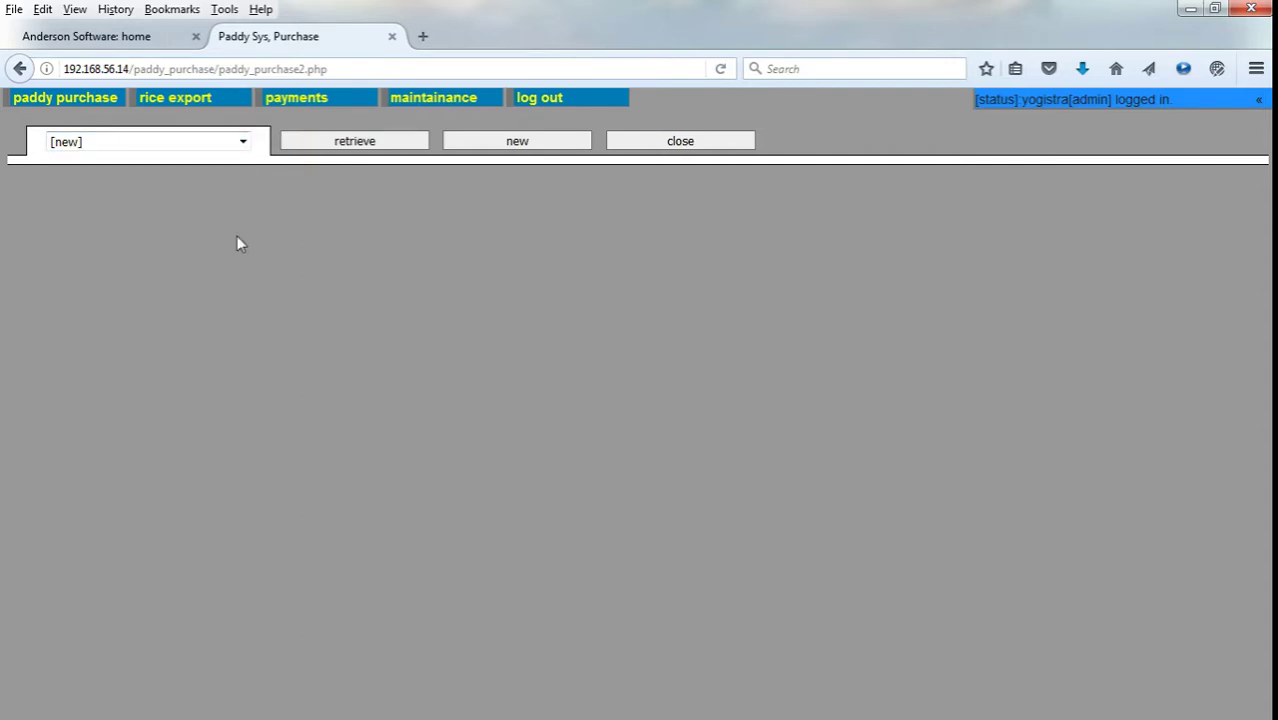
left_click(243, 148)
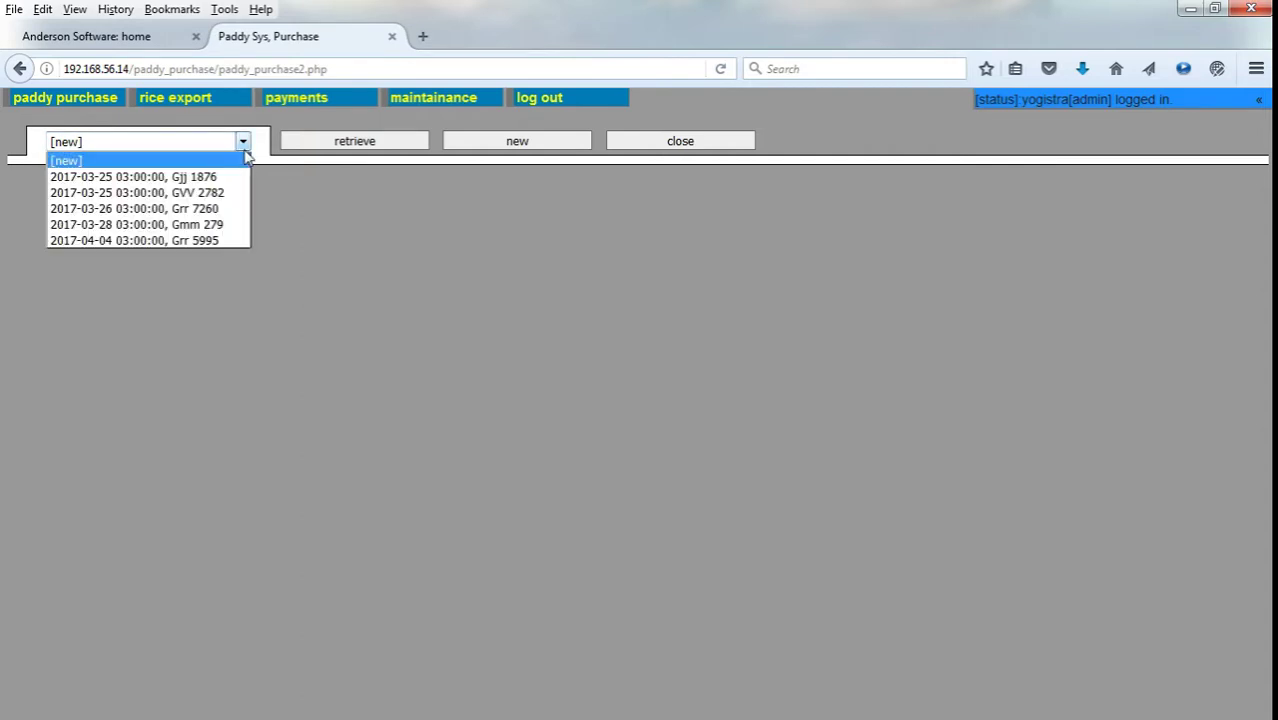
left_click(224, 264)
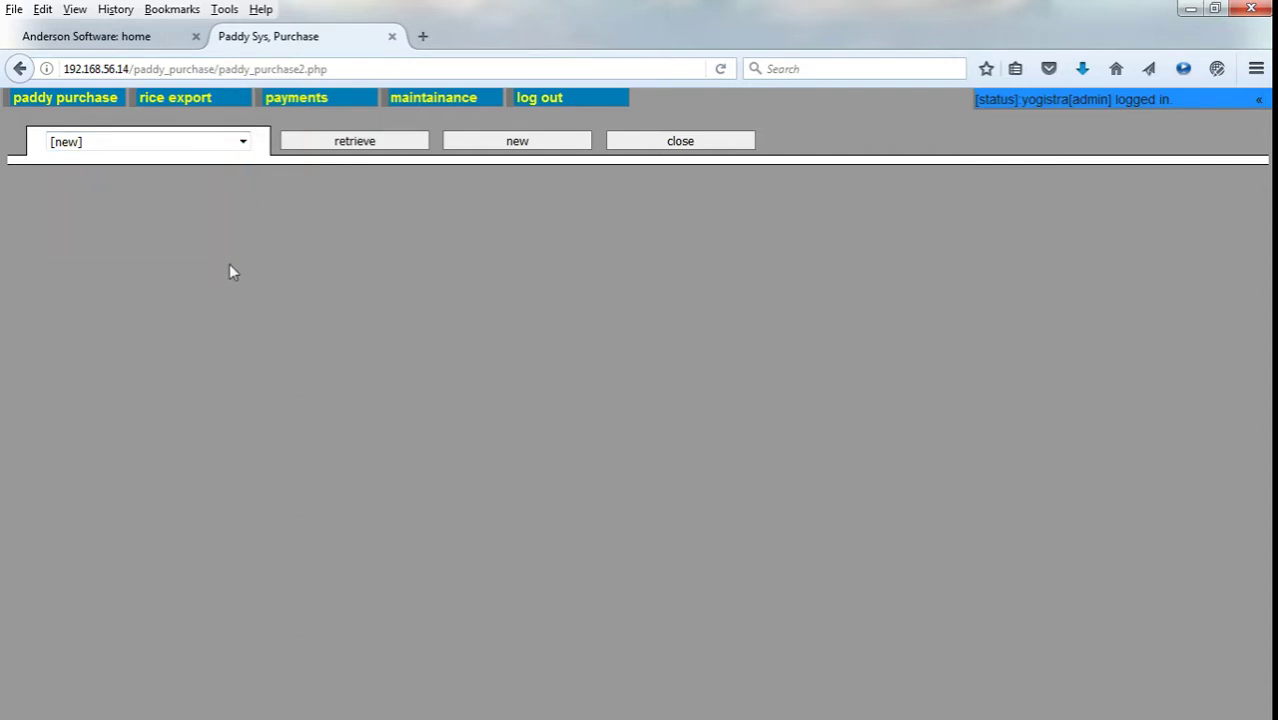
left_click(229, 149)
left_click(316, 289)
left_click(243, 143)
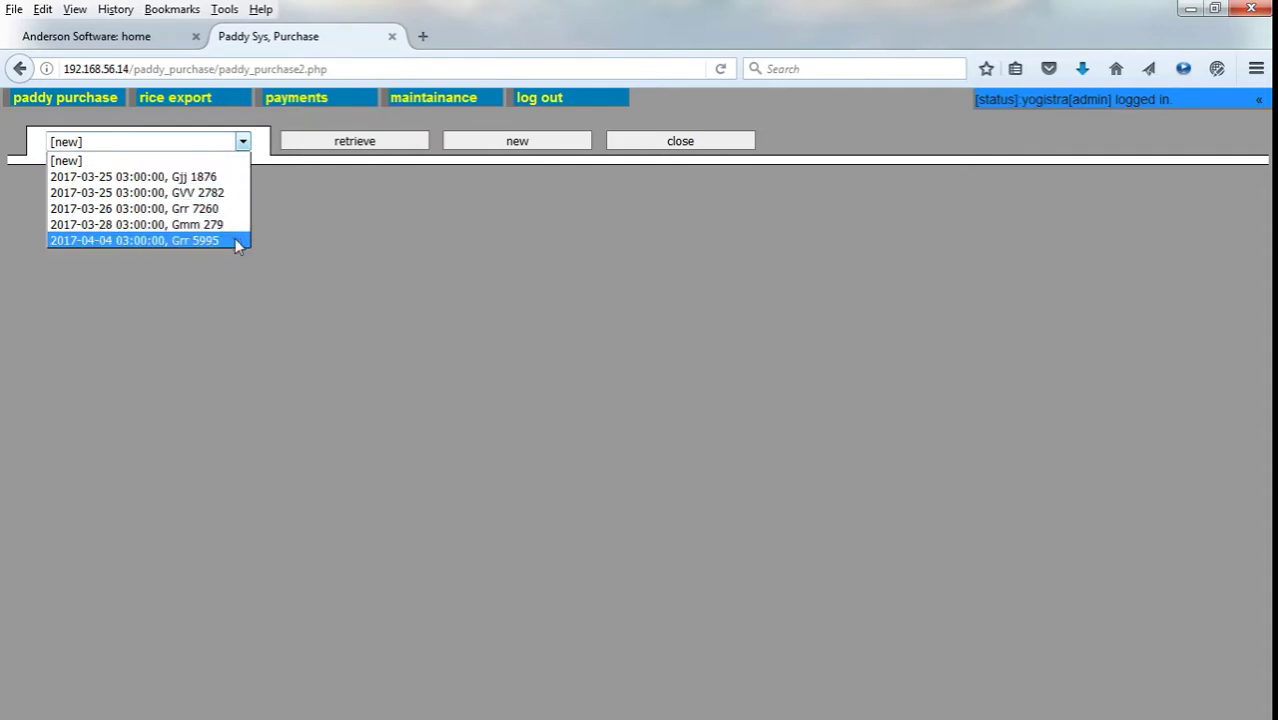
left_click(298, 248)
Open a blank form for a new paddy purchase.
left_click(243, 143)
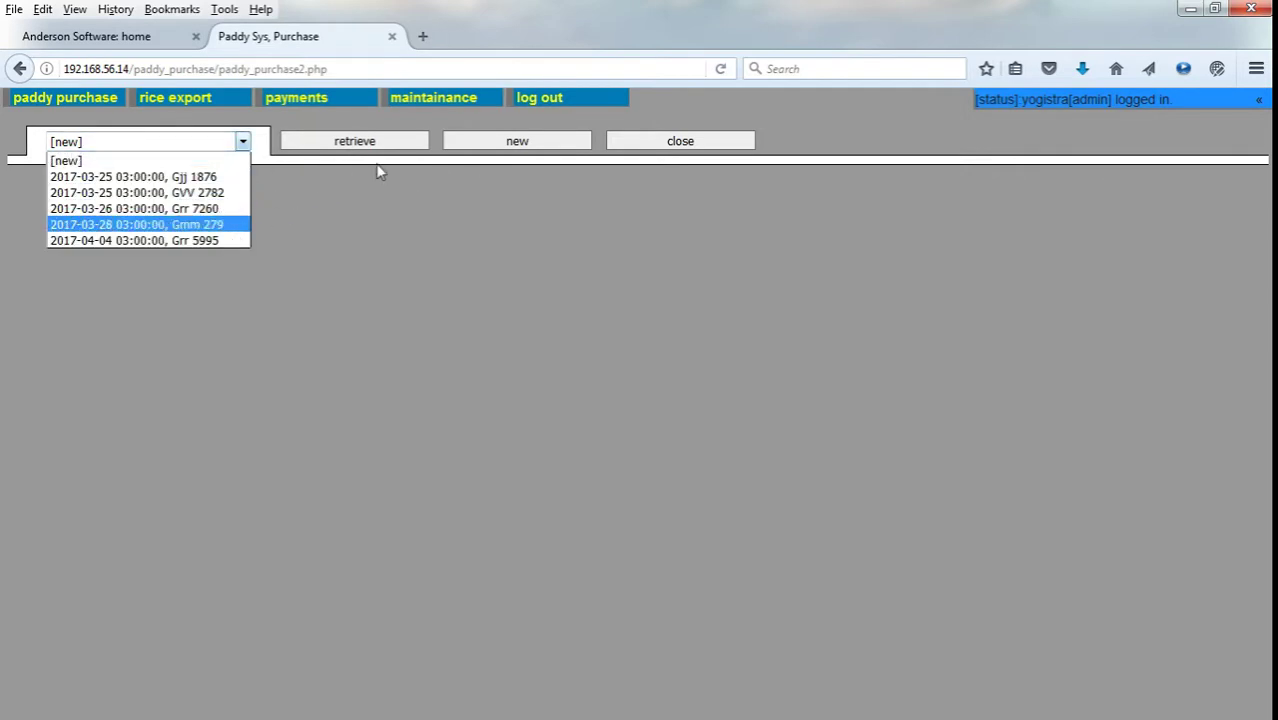
left_click(516, 141)
left_click(516, 141)
left_click(228, 143)
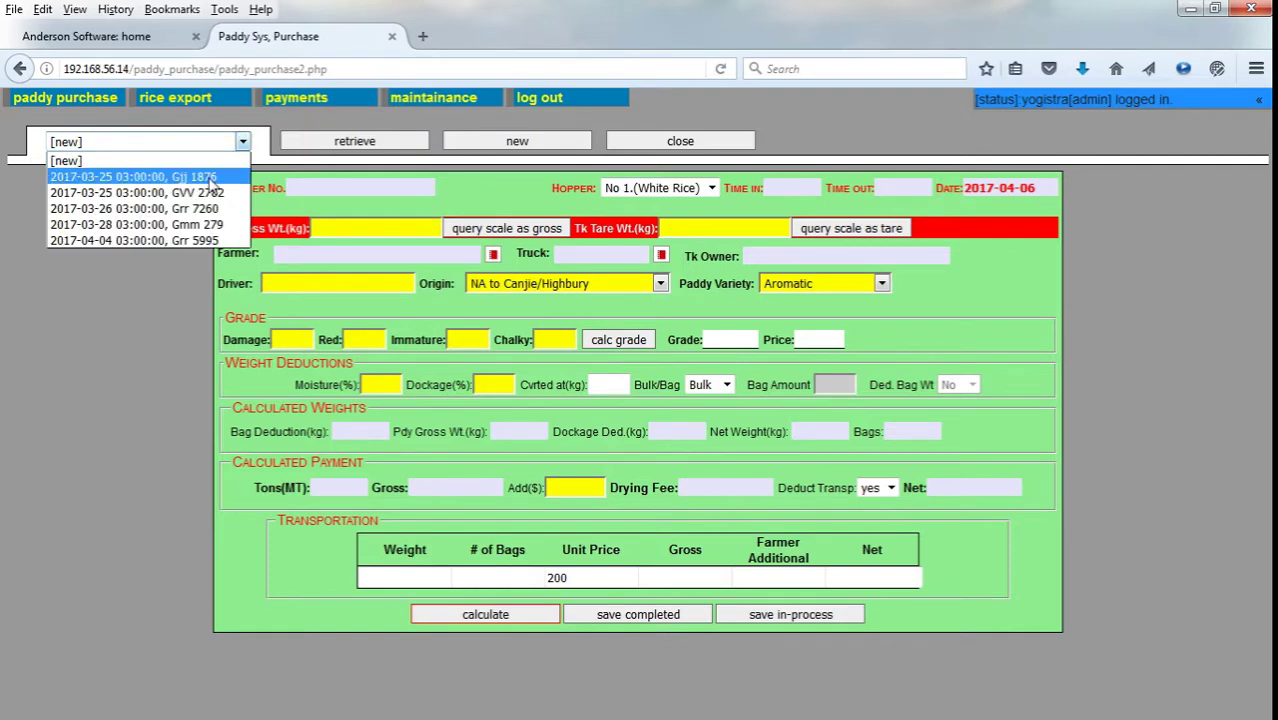
left_click(120, 170)
left_click(355, 141)
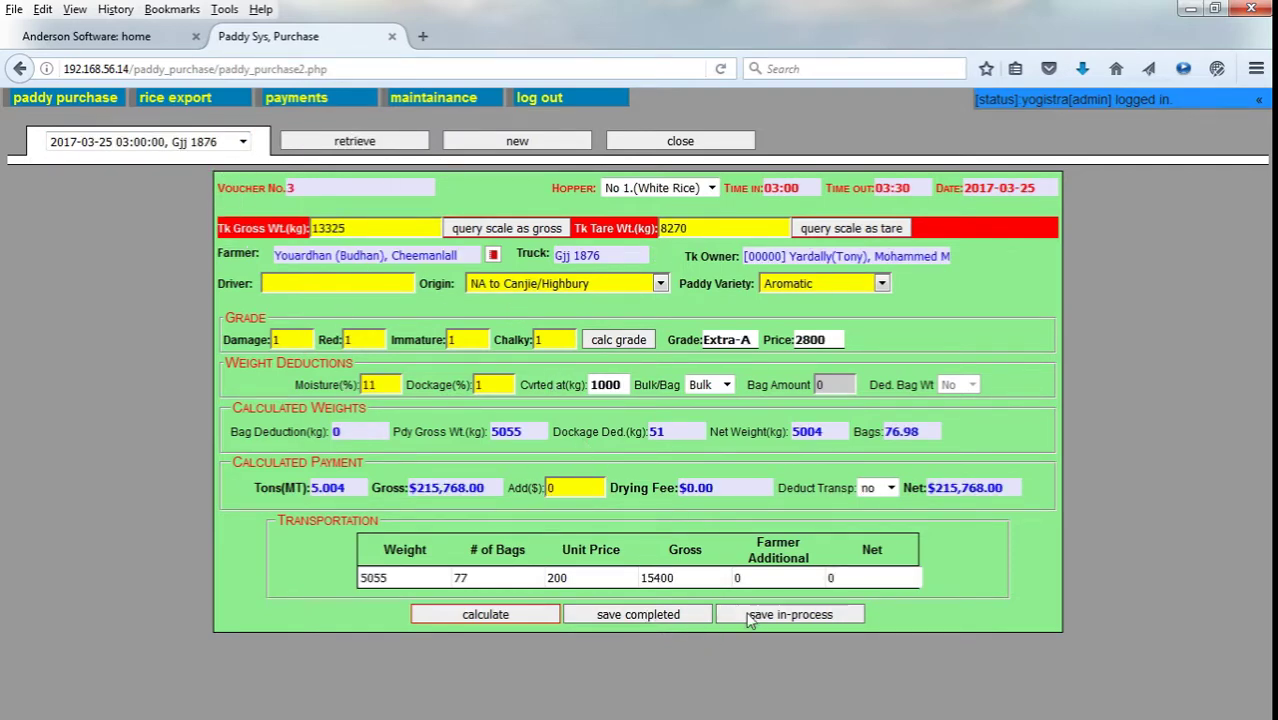
left_click(652, 148)
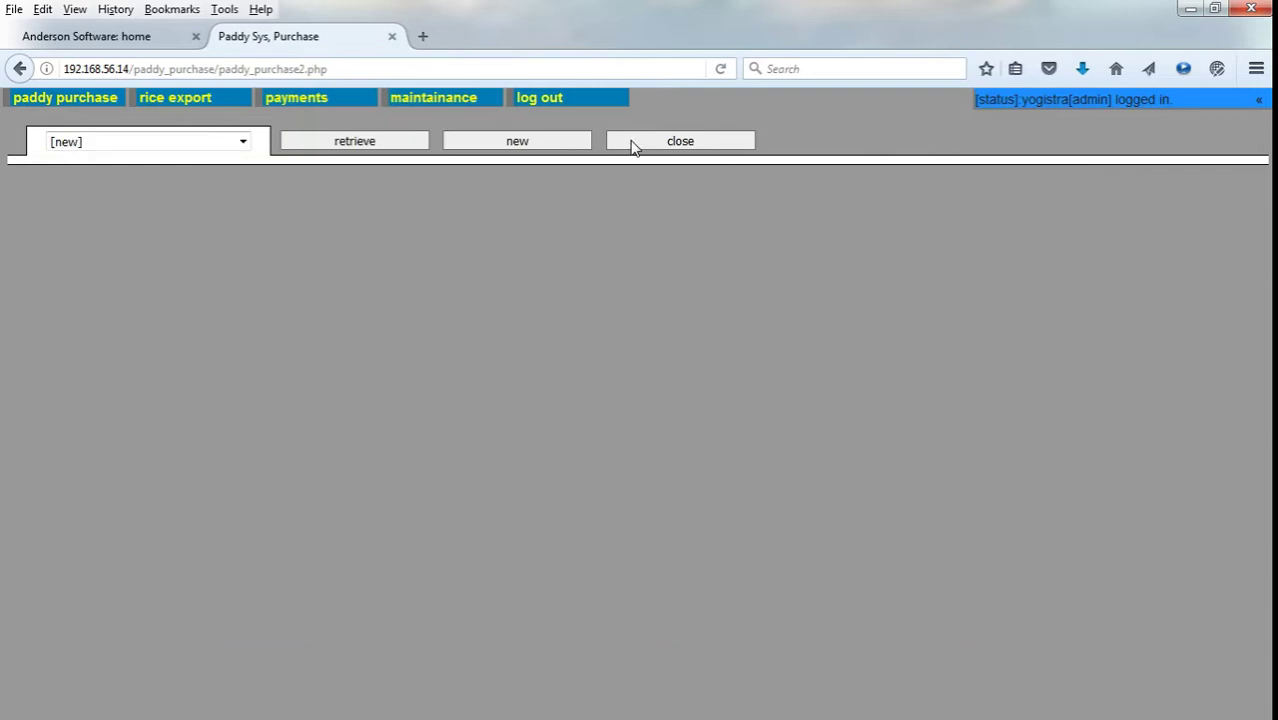
Review the in-process purchase entries from Gjj 1876 to Grr 5995 again.
left_click(226, 148)
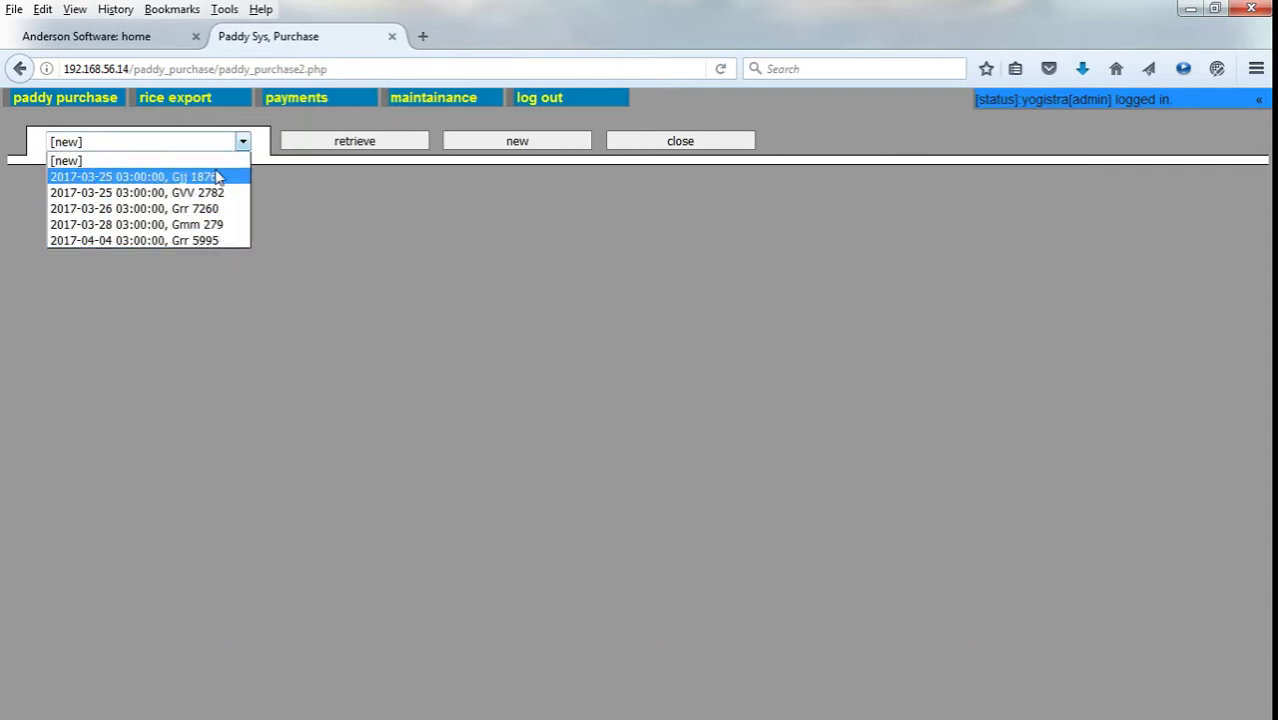
left_click(400, 304)
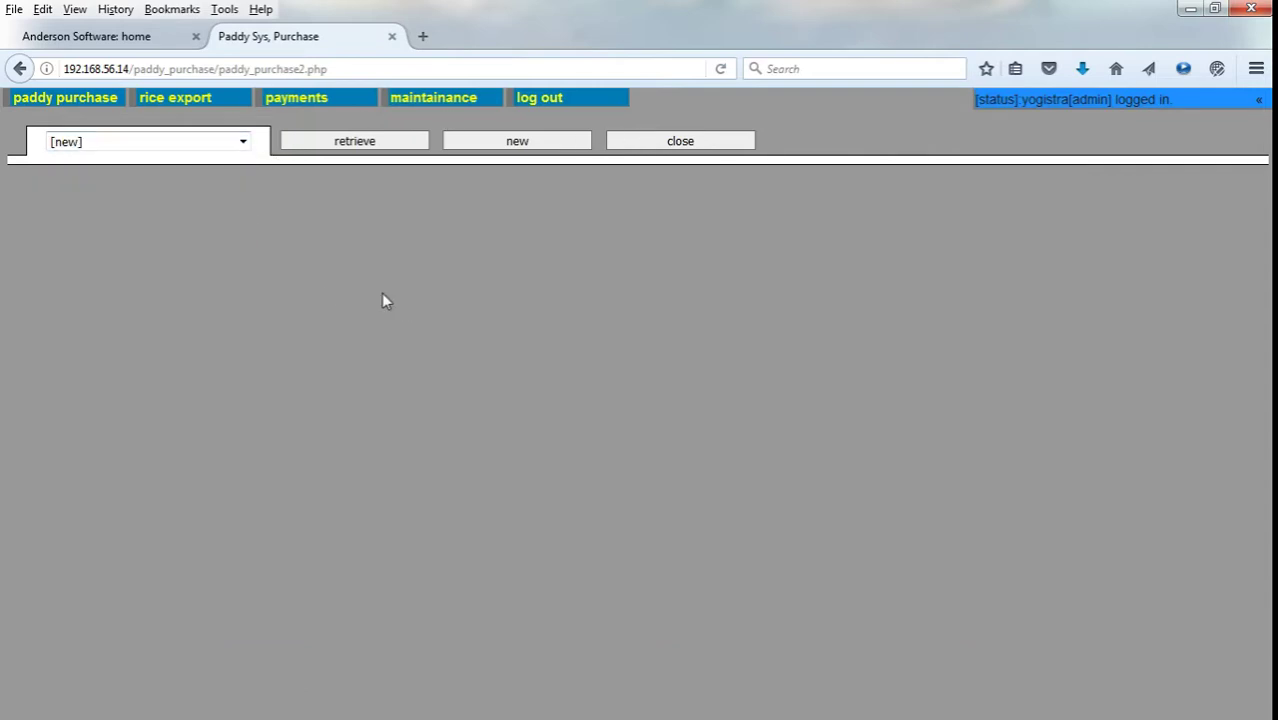
left_click(224, 141)
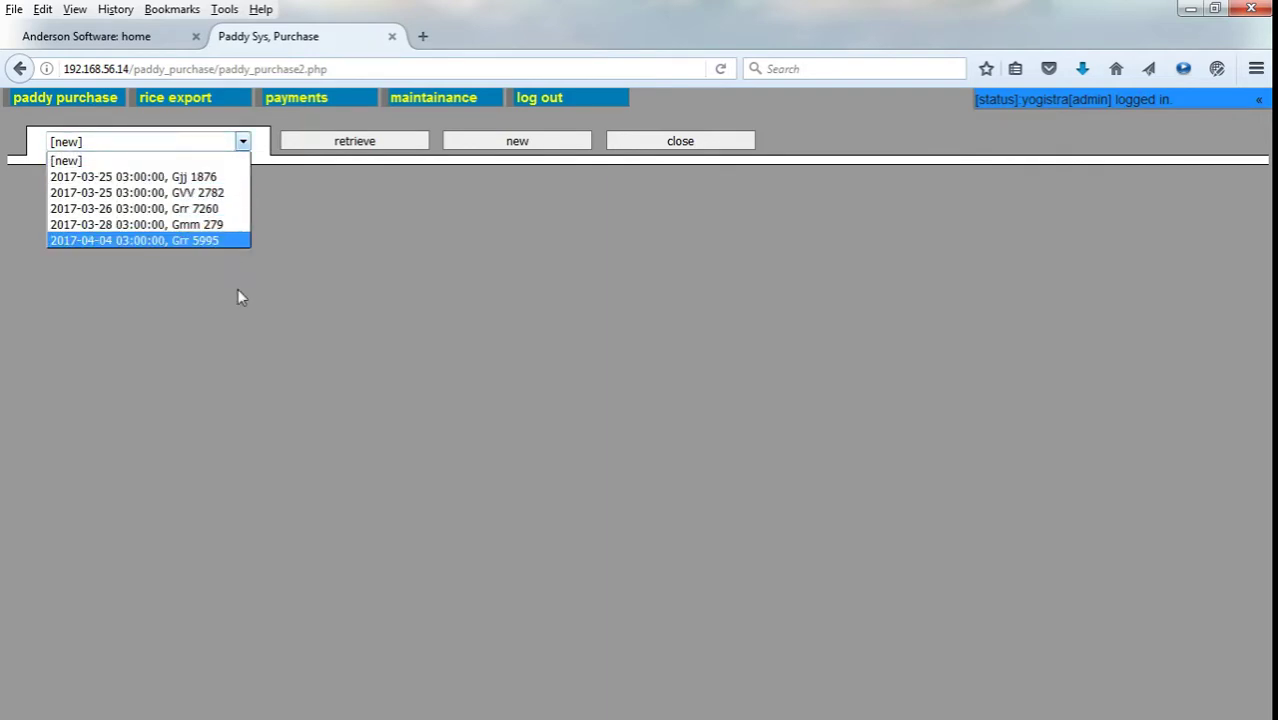
left_click(289, 348)
left_click(201, 141)
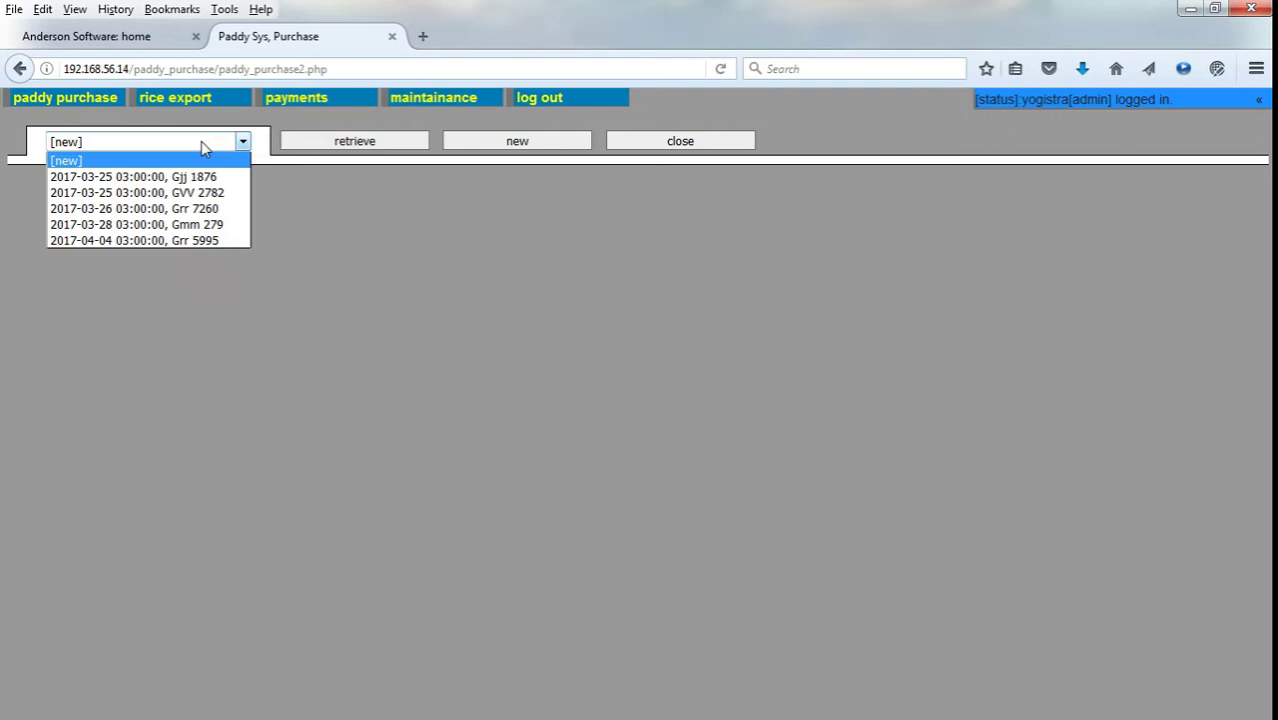
left_click(231, 264)
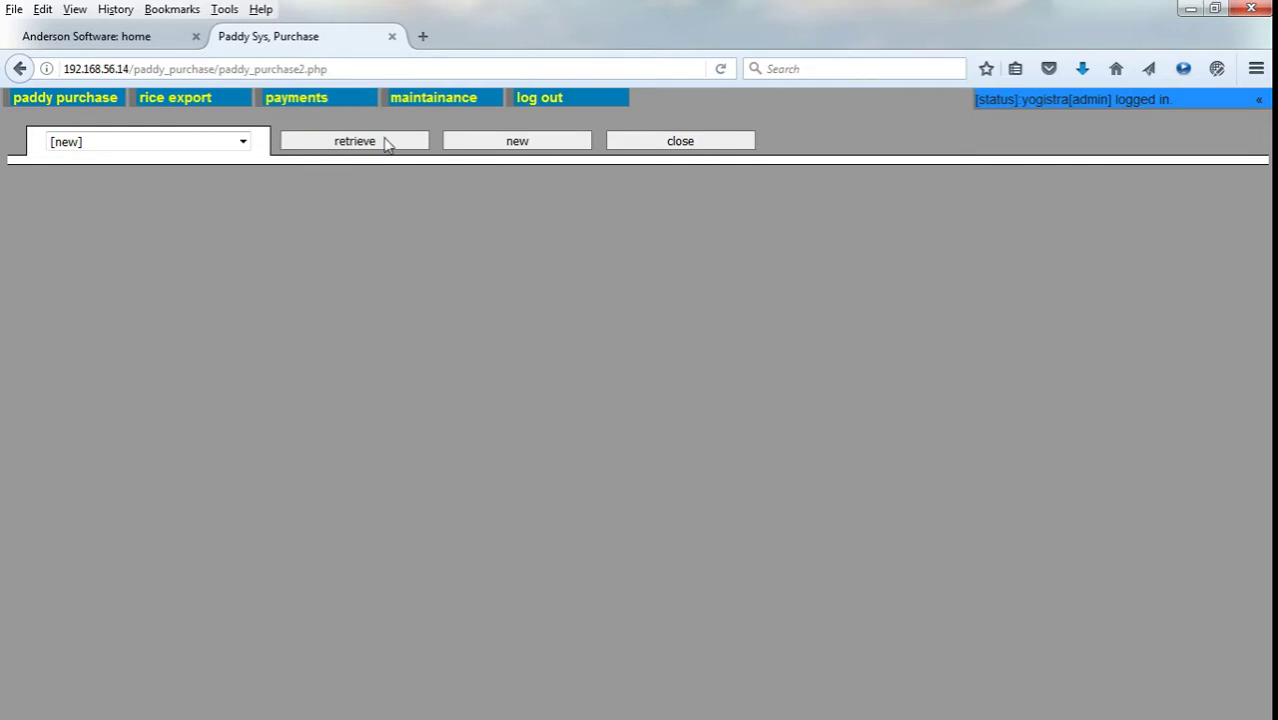
left_click(210, 141)
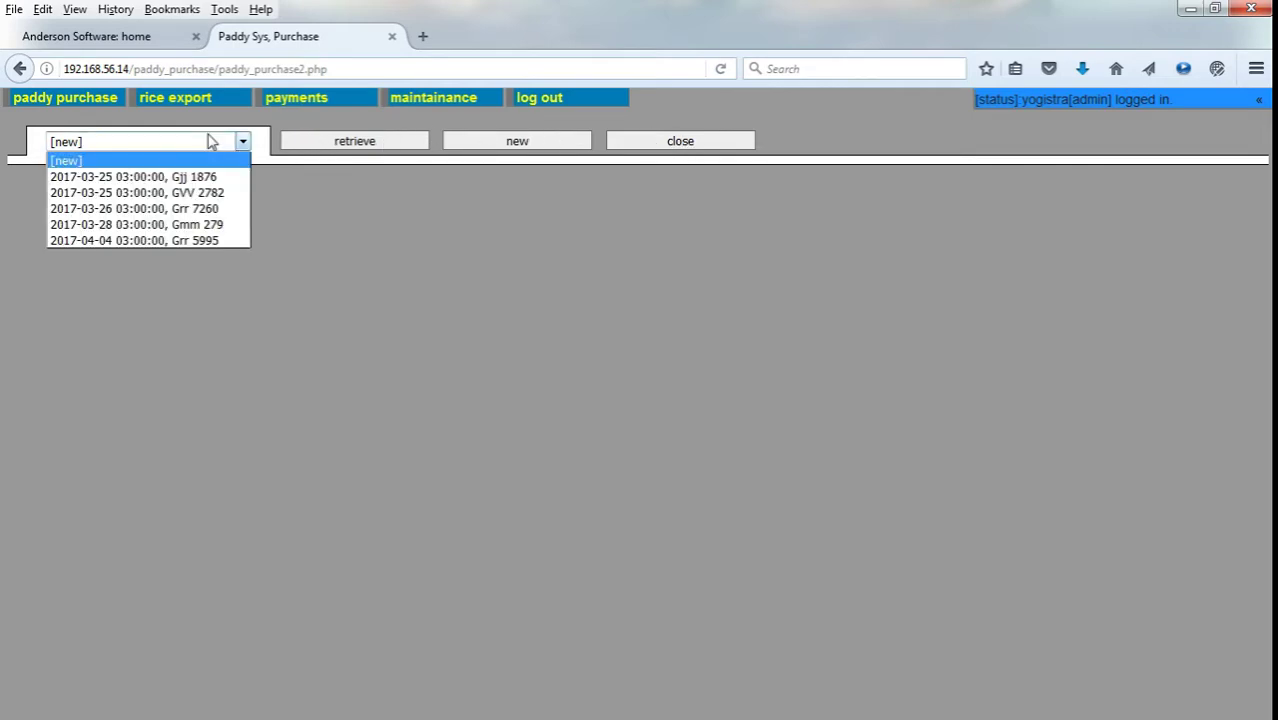
left_click(210, 192)
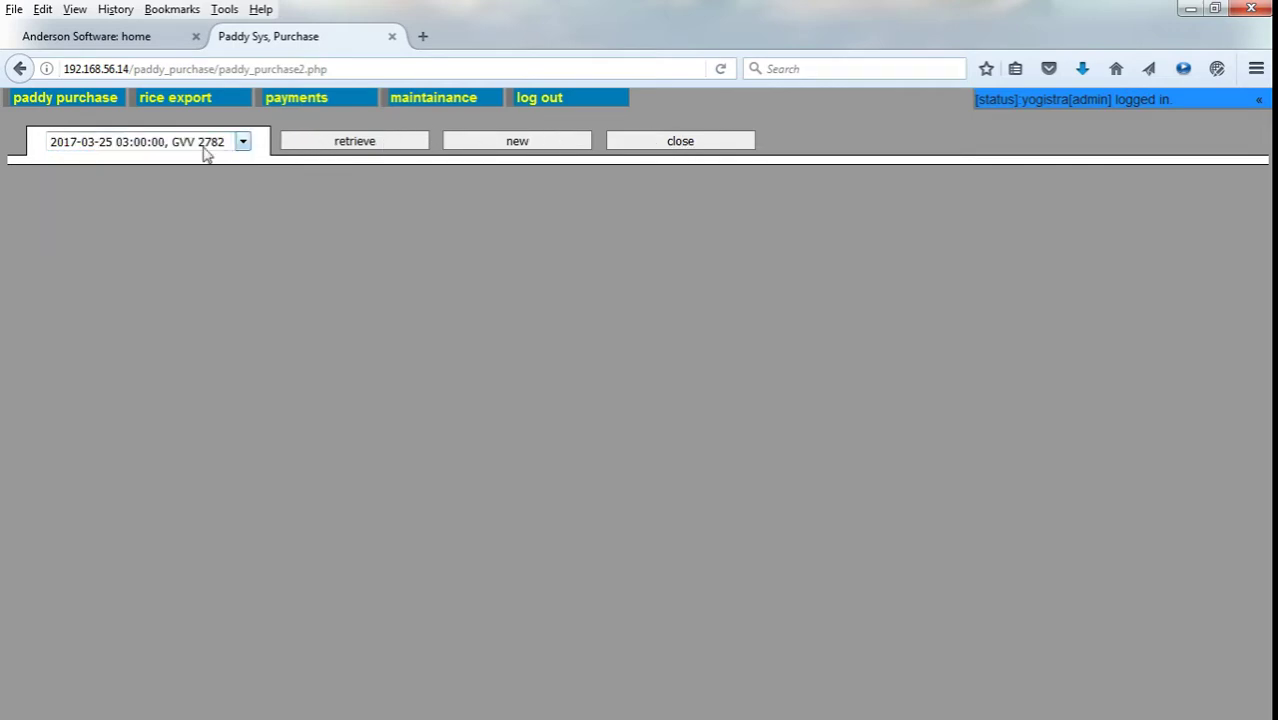
left_click(366, 149)
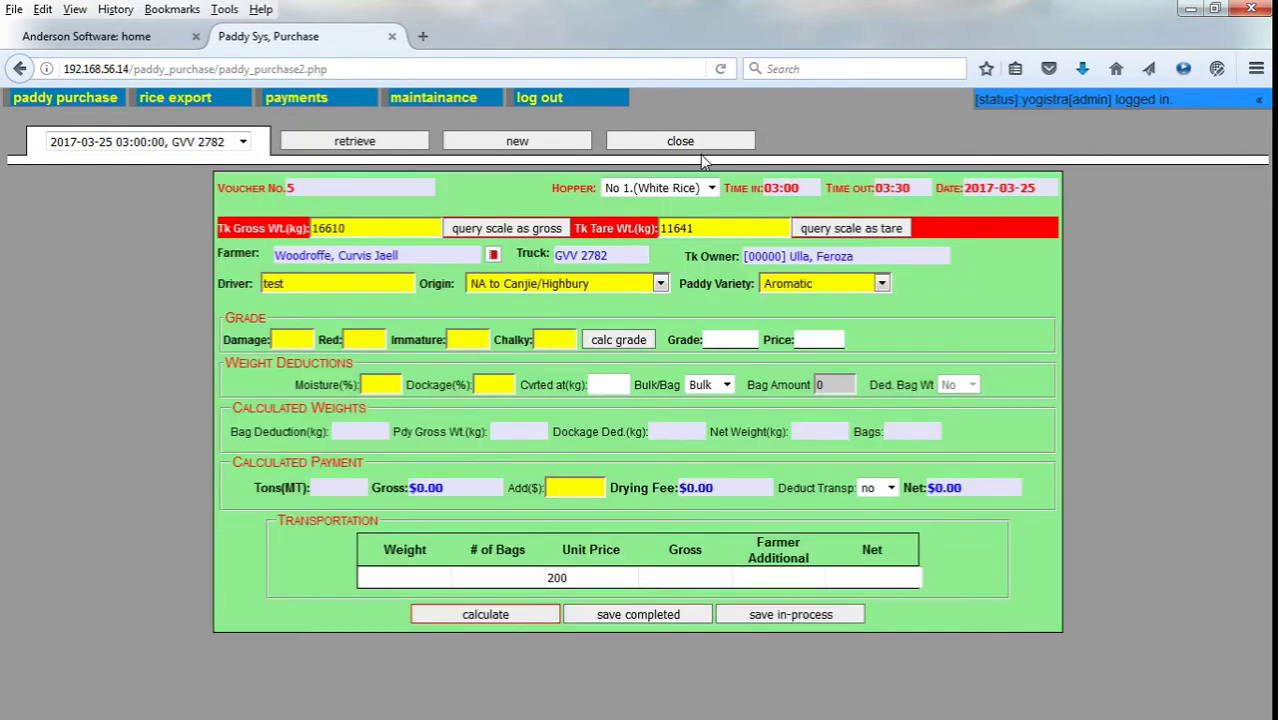
left_click(703, 142)
left_click(243, 142)
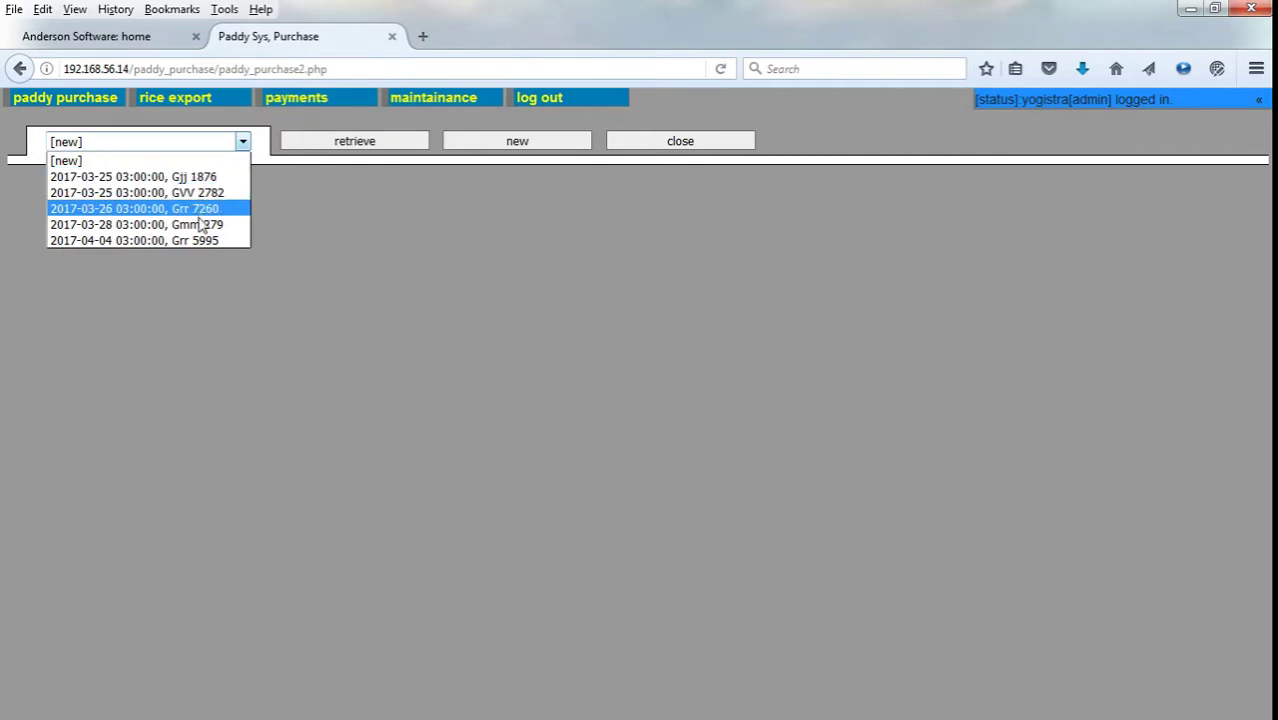
left_click(276, 301)
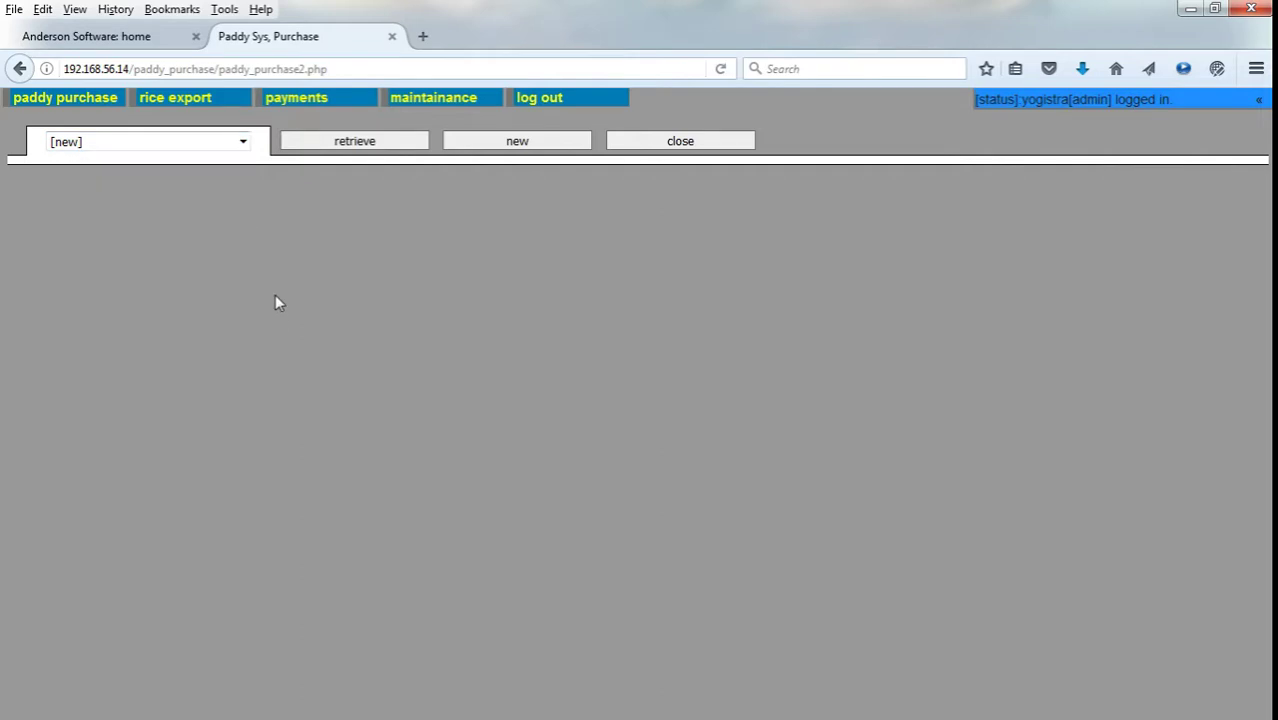
Look over the in-process purchase entries from Gjj 1876 to Grr 5995.
left_click(243, 142)
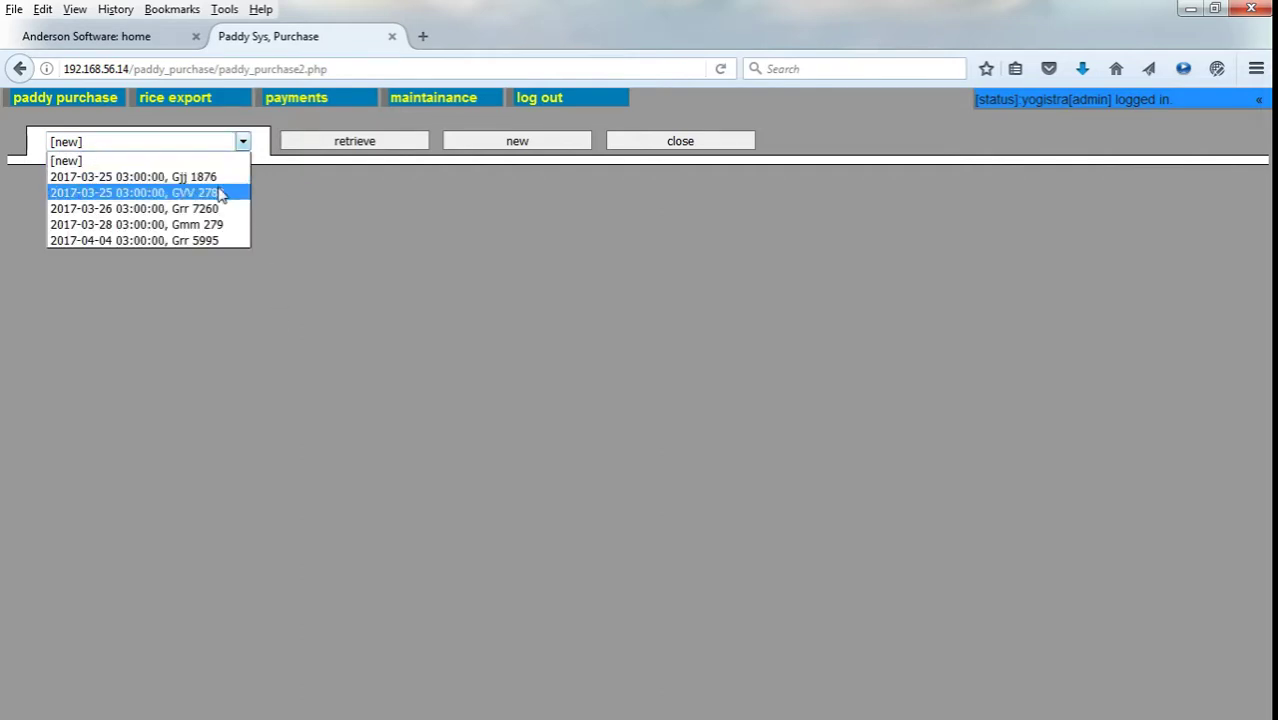
left_click(286, 213)
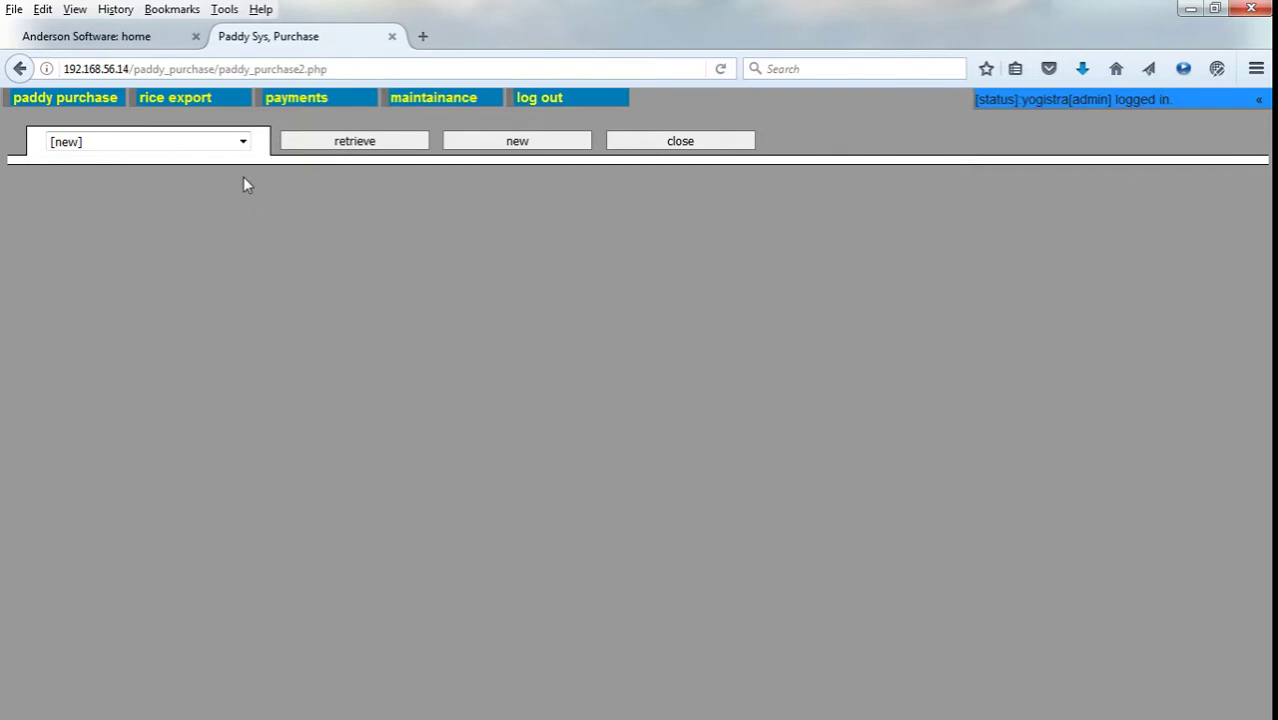
left_click(241, 147)
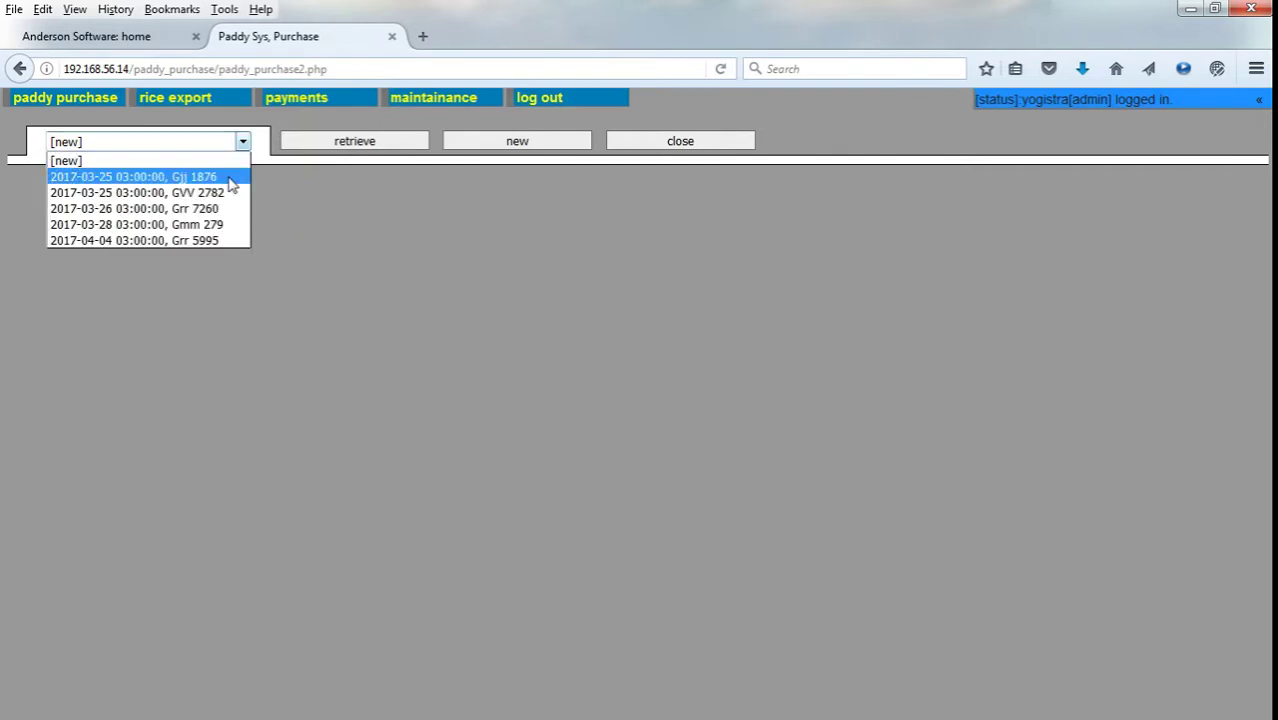
left_click(304, 206)
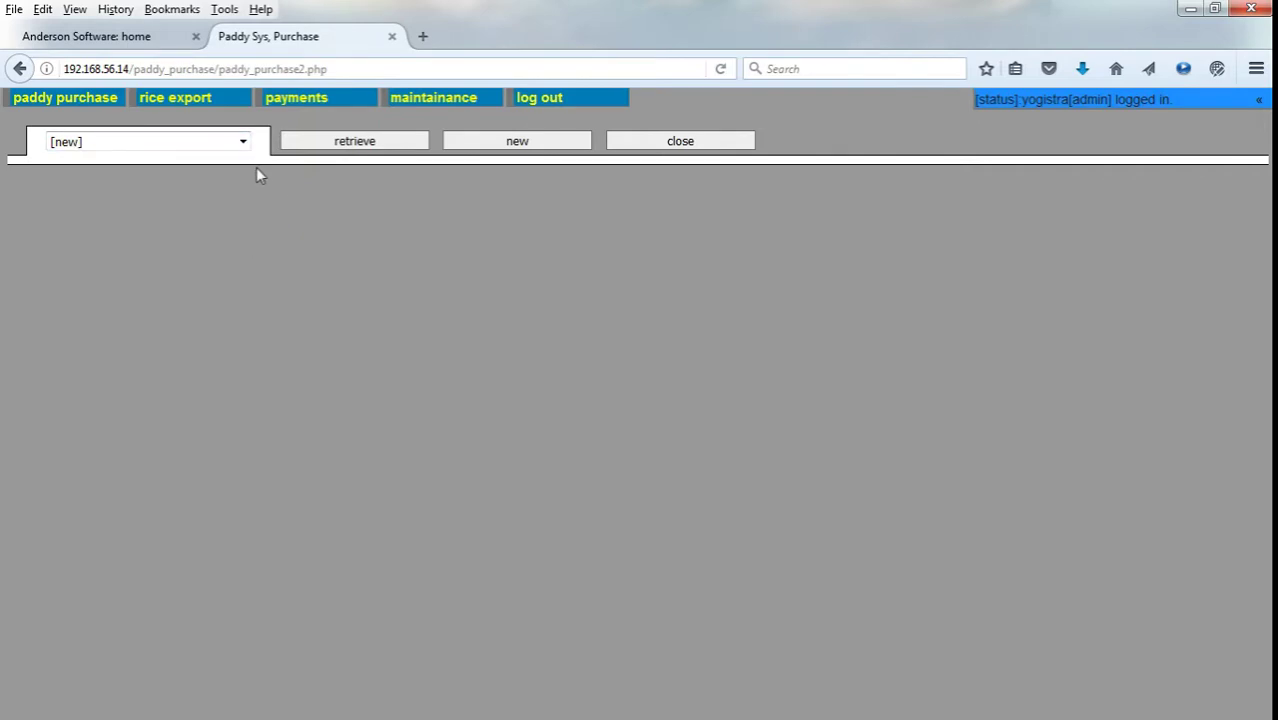
left_click(243, 145)
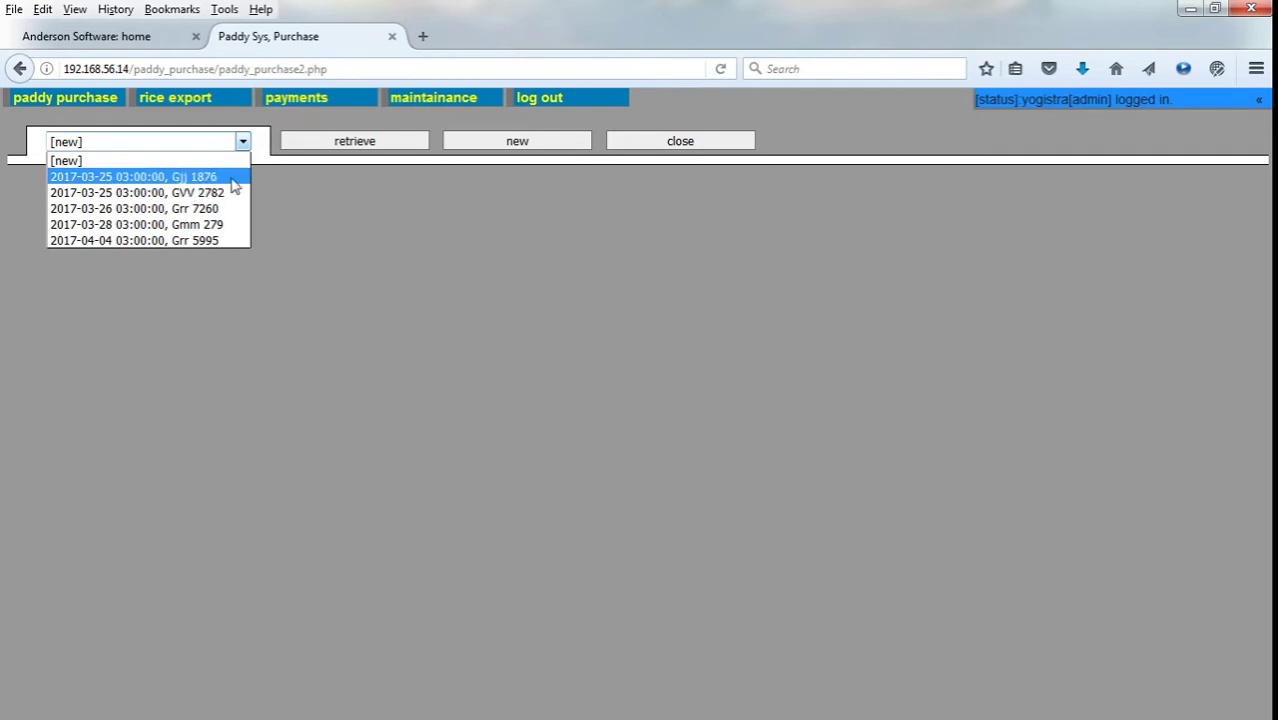
left_click(367, 220)
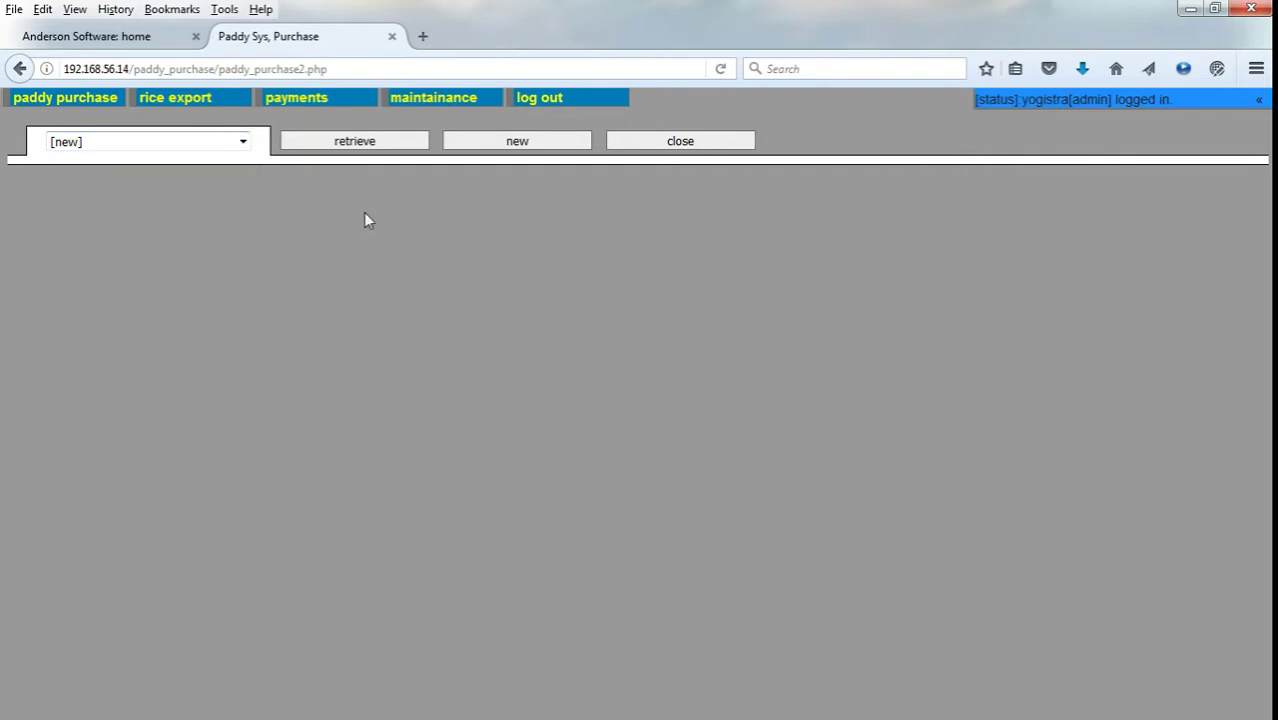
left_click(244, 146)
left_click(236, 176)
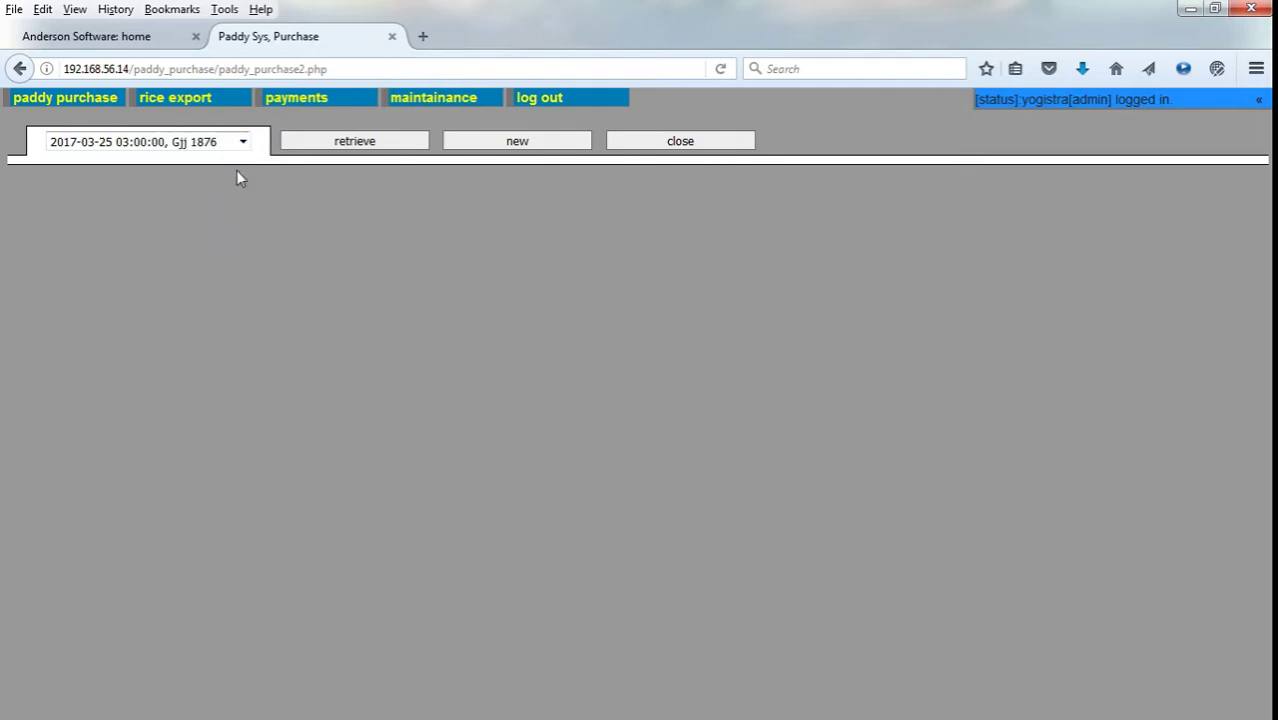
left_click(368, 145)
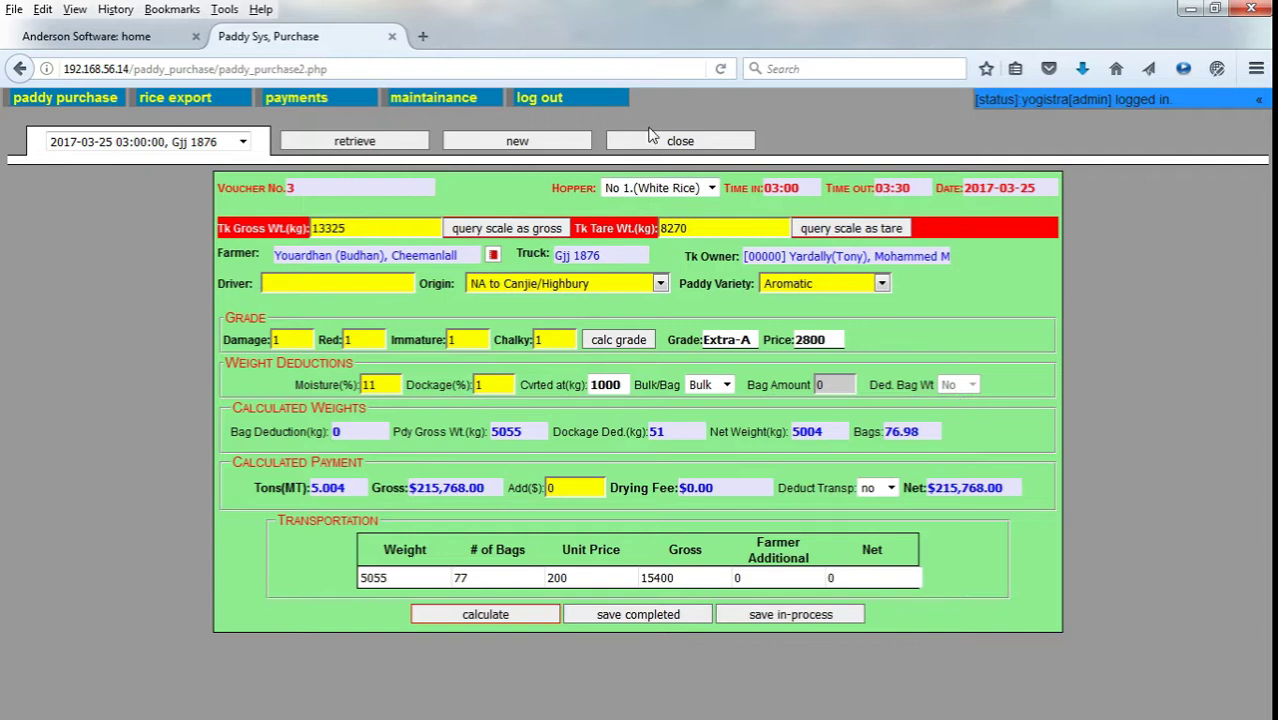
left_click(704, 146)
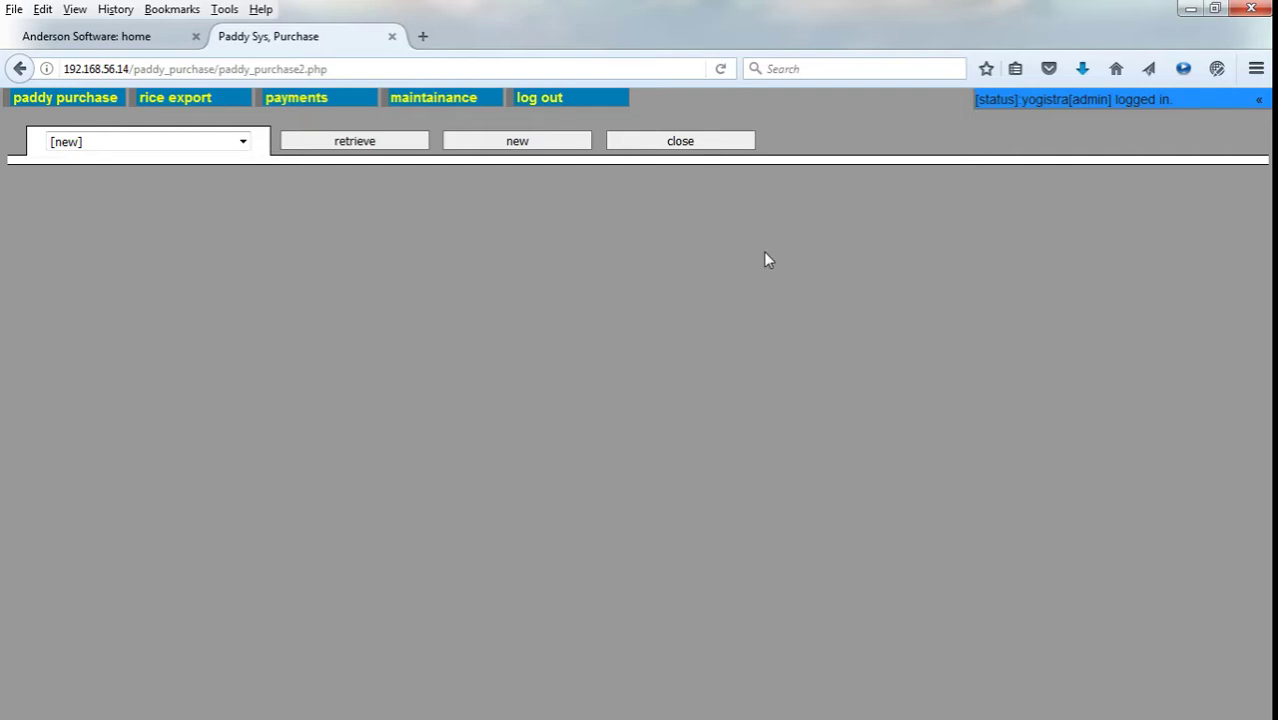
Start a blank paddy purchase form and look over its gross weight and paddy variety fields.
left_click(514, 143)
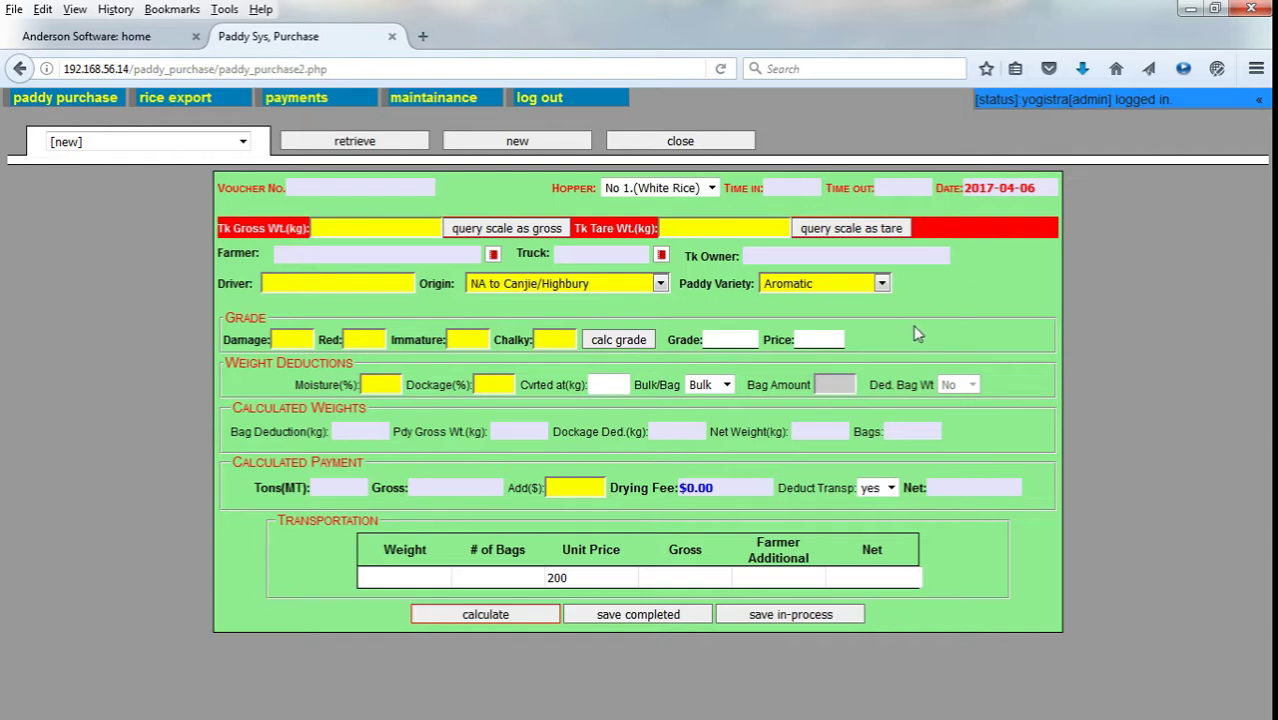
left_click(344, 221)
left_click(878, 284)
double_click(736, 285)
left_click(961, 286)
Review the available hoppers for the new purchase and set the hopper to No 3.(Storage).
left_click(623, 190)
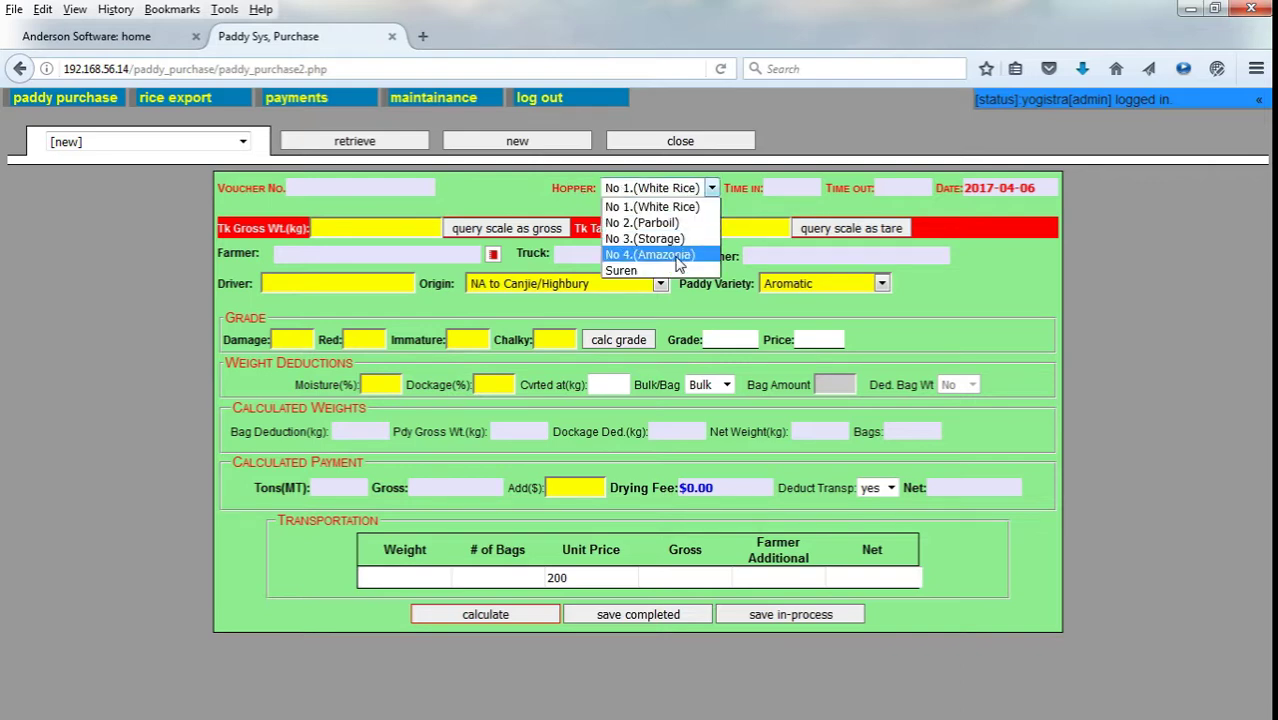
left_click(738, 199)
left_click(713, 197)
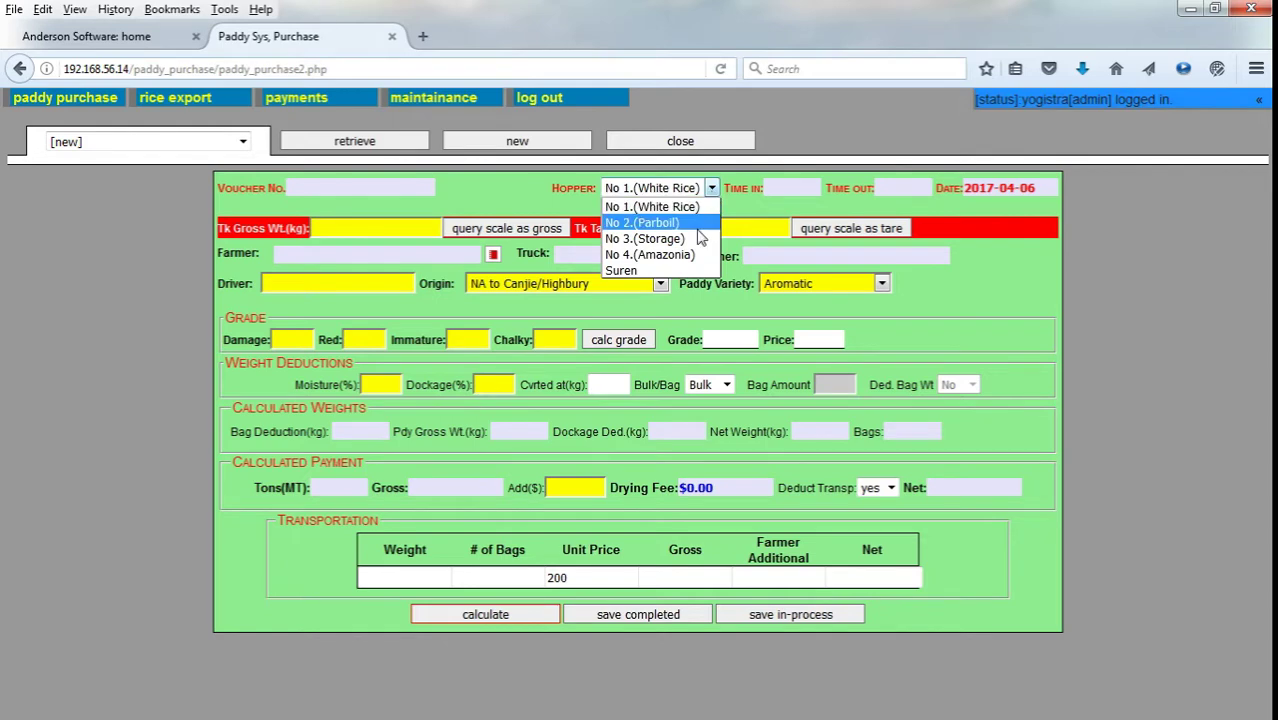
left_click(741, 212)
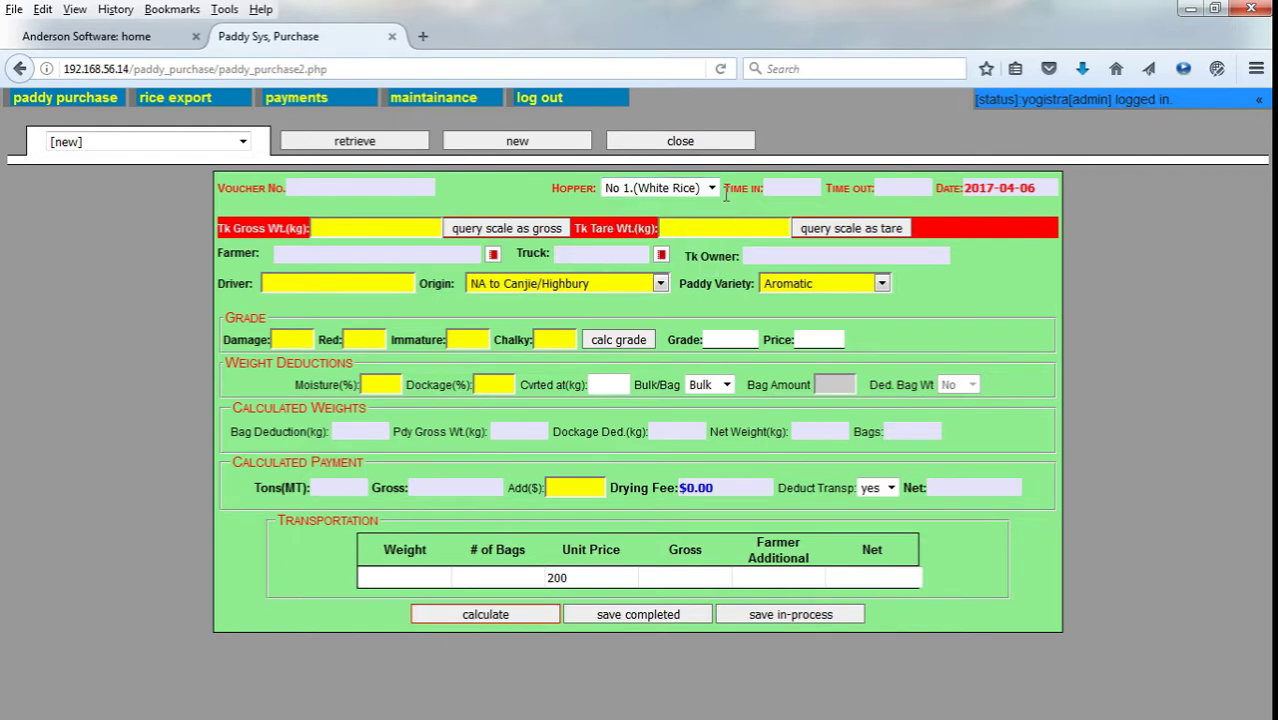
left_click(714, 197)
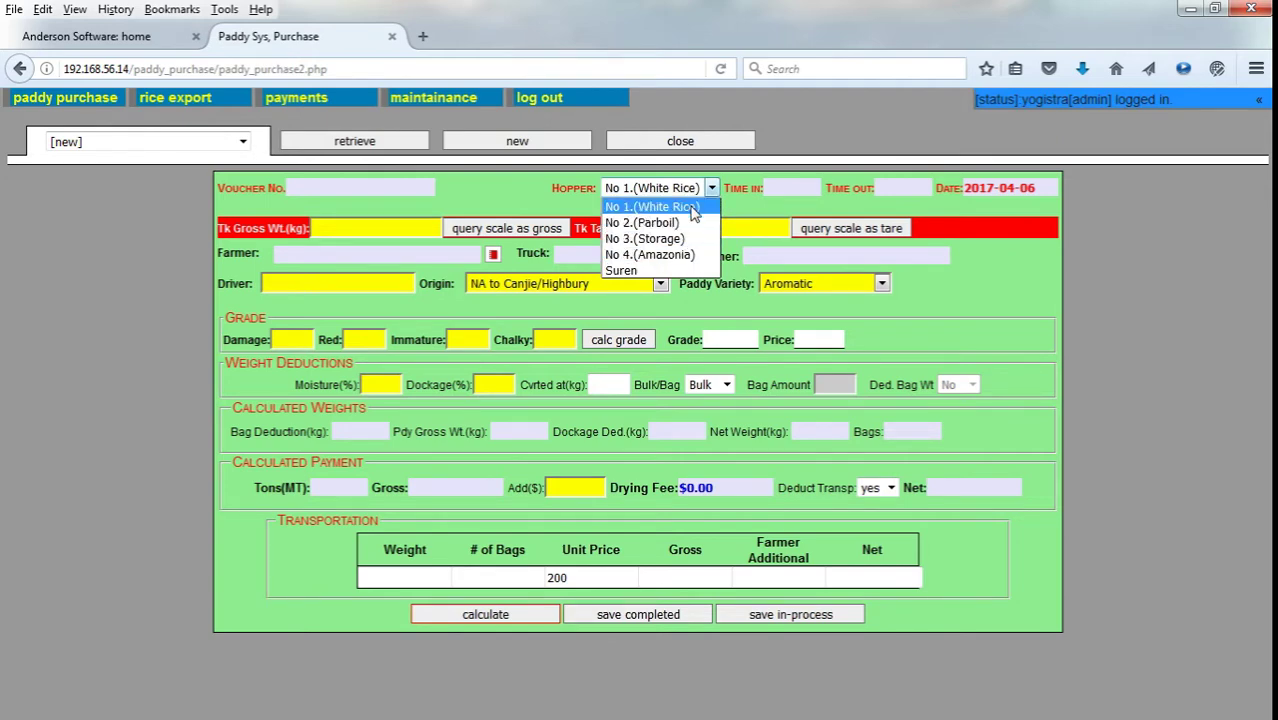
left_click(738, 210)
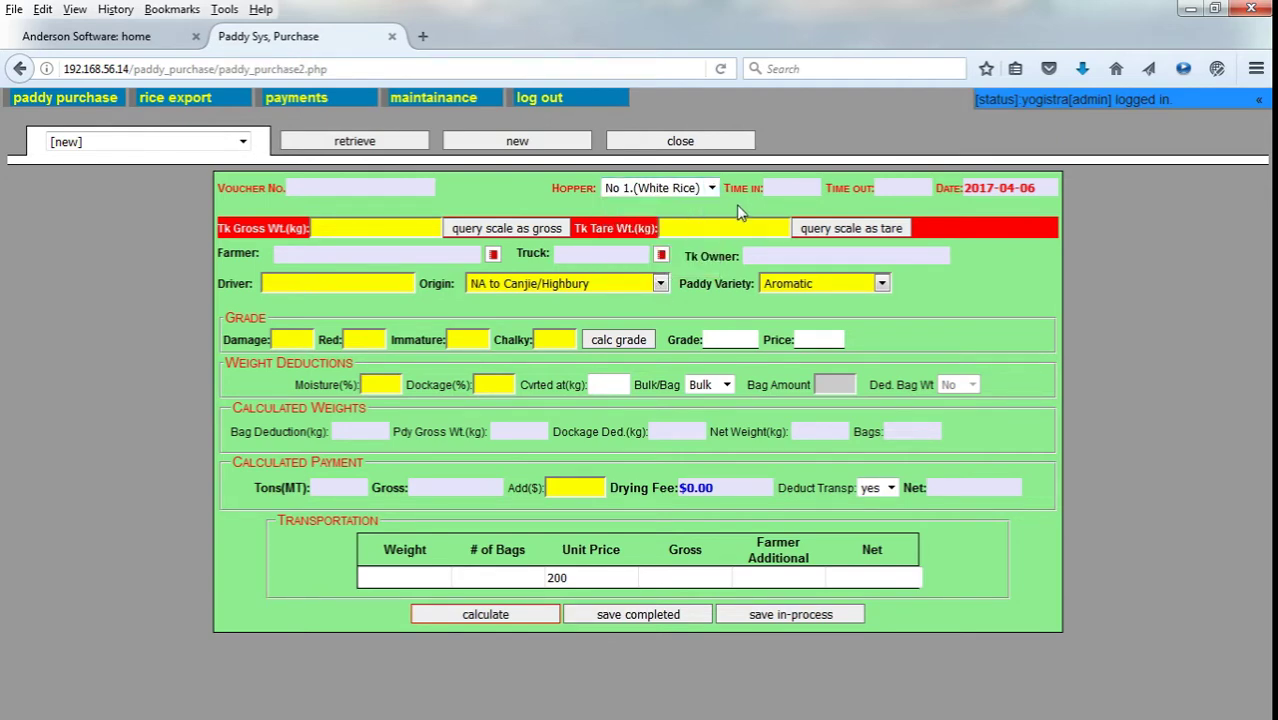
left_click(712, 191)
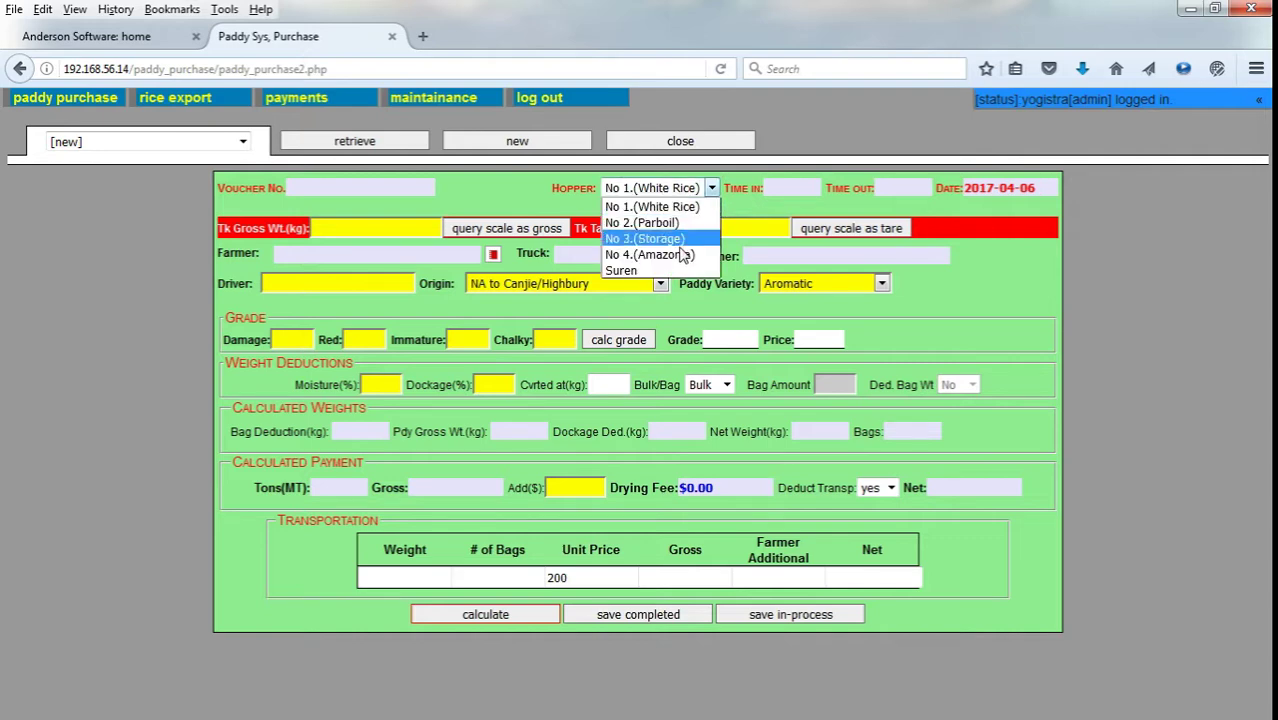
left_click(688, 240)
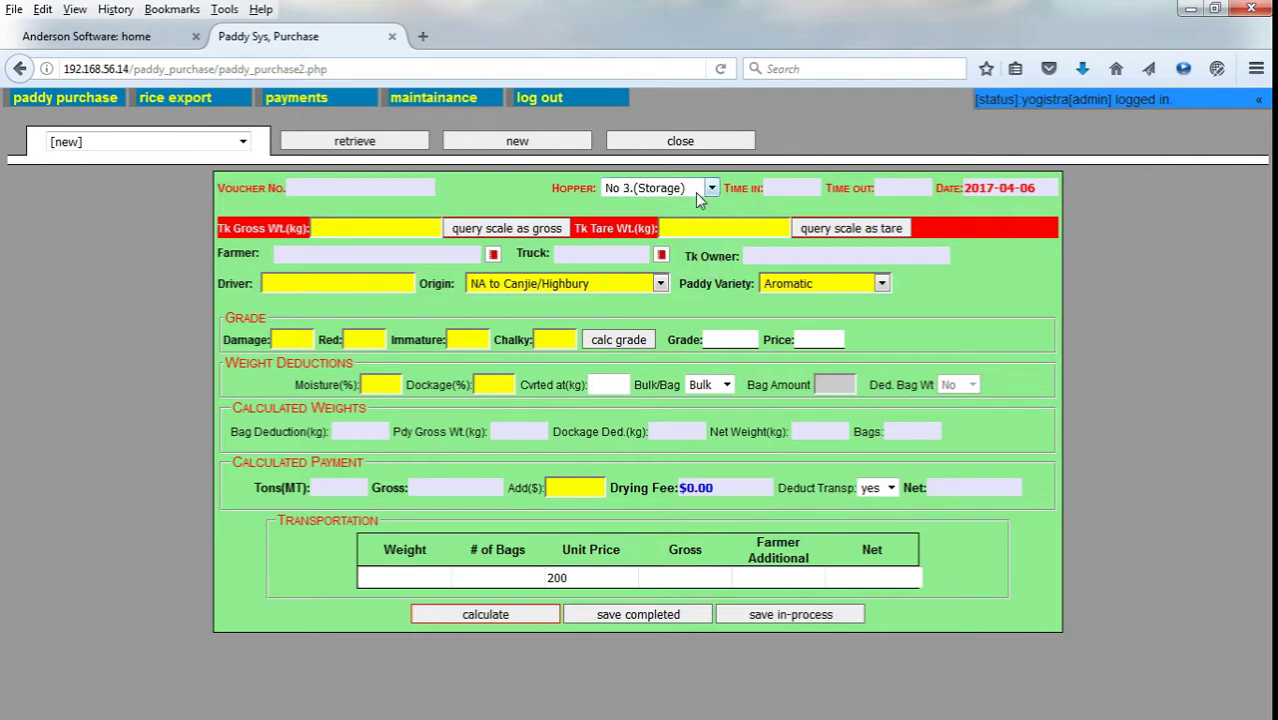
left_click(697, 195)
left_click(688, 242)
Query the scale to fill in the truck's gross weight, and check the time, date and weight fields.
left_click(792, 192)
left_click(992, 188)
left_click(395, 283)
left_click(487, 229)
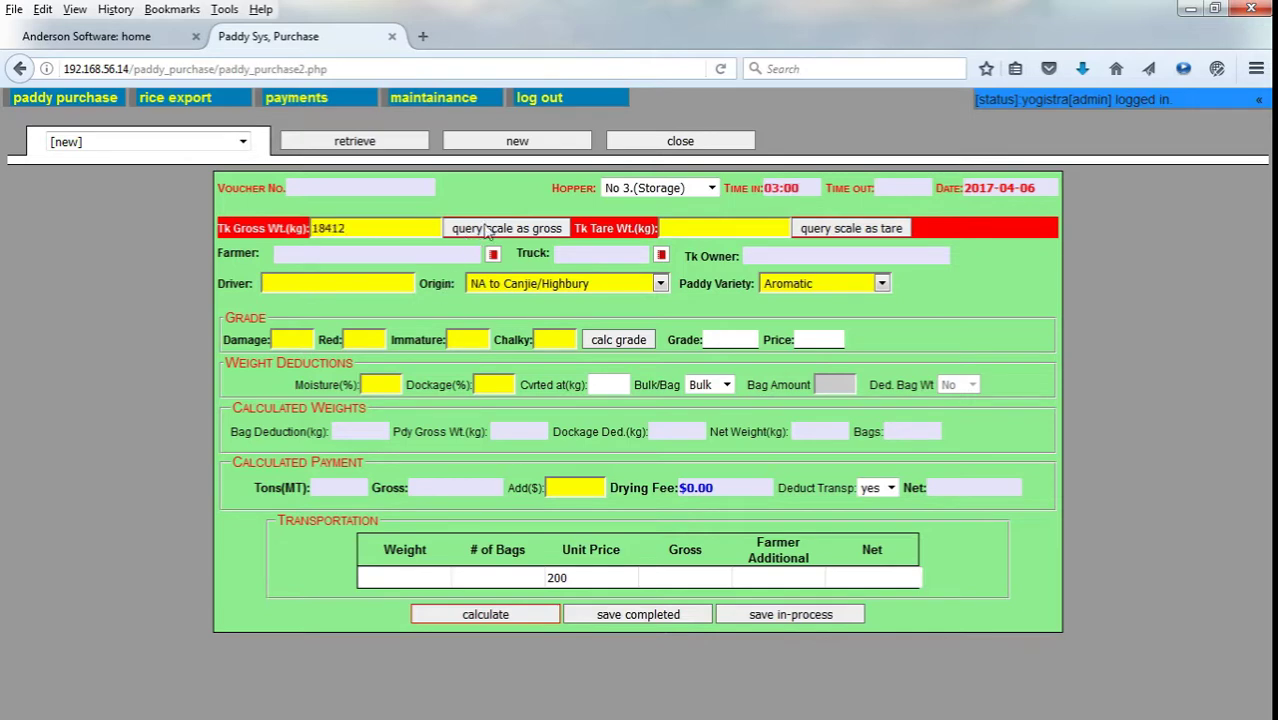
left_click(430, 227)
left_click_drag(418, 228, 318, 228)
left_click(427, 227)
Open the farmer selection for the purchase and browse the full list of farmers.
left_click(279, 253)
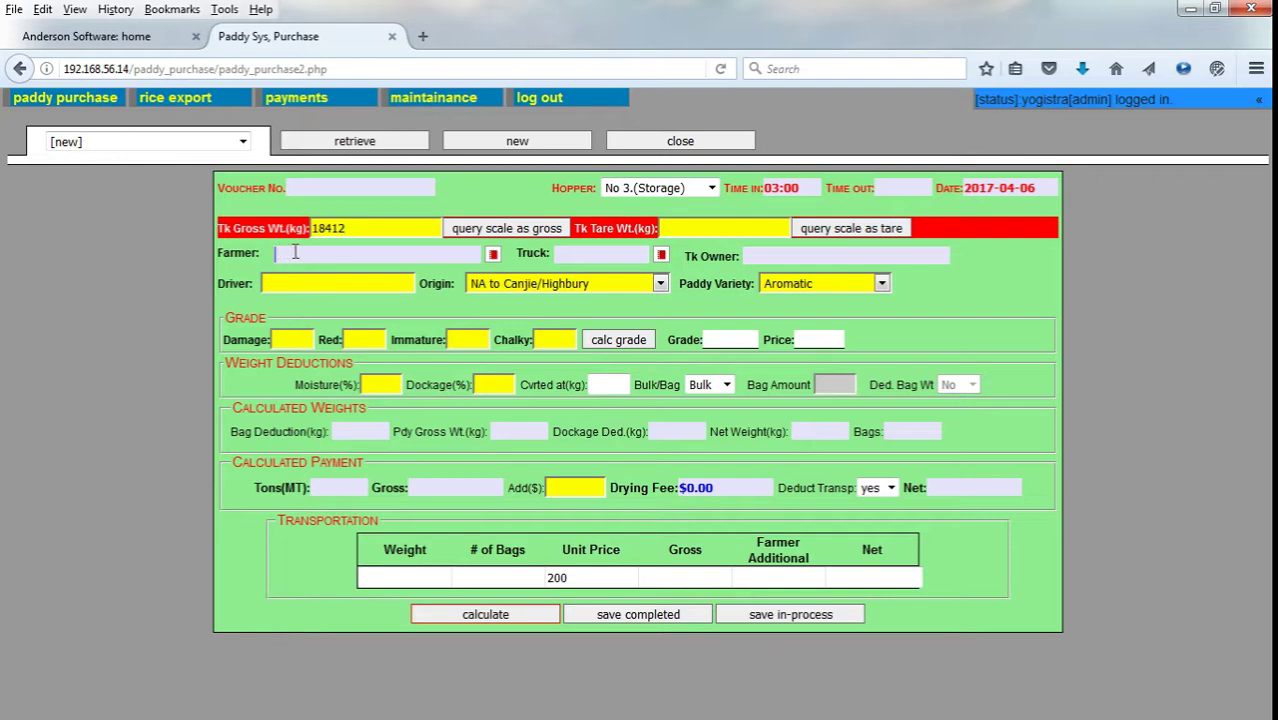
left_click(493, 255)
left_click(583, 386)
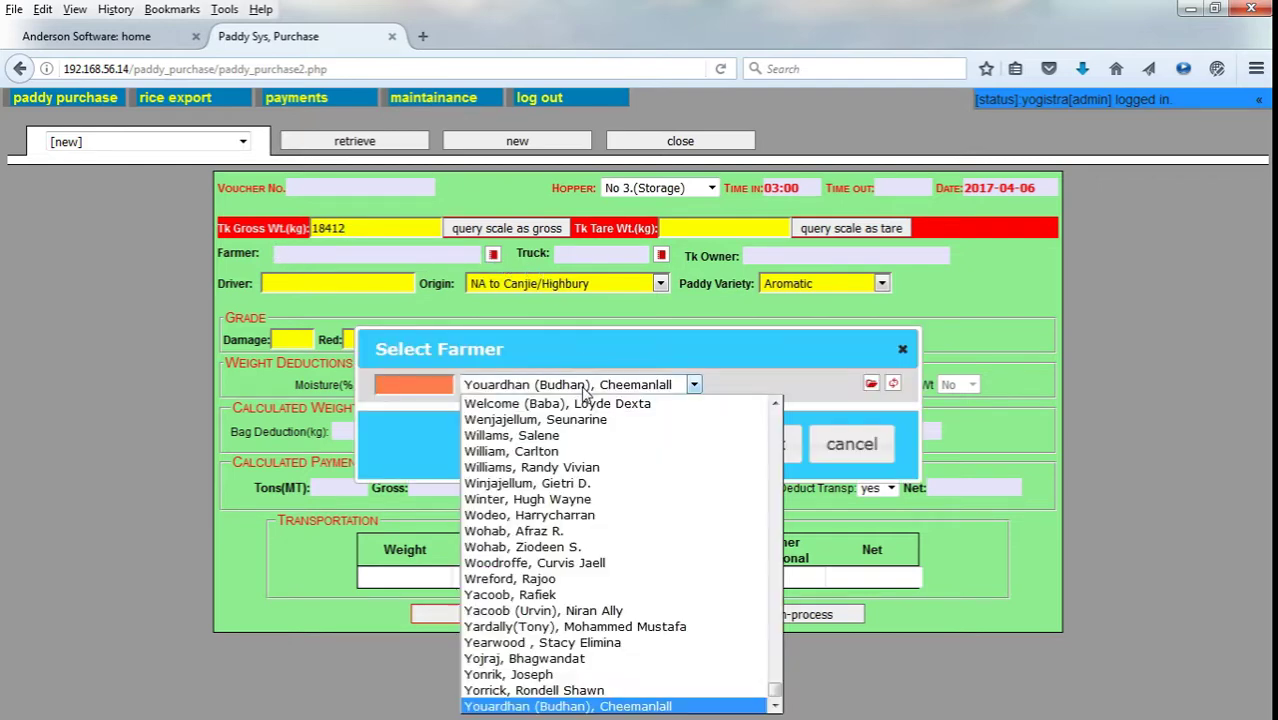
left_click(638, 550)
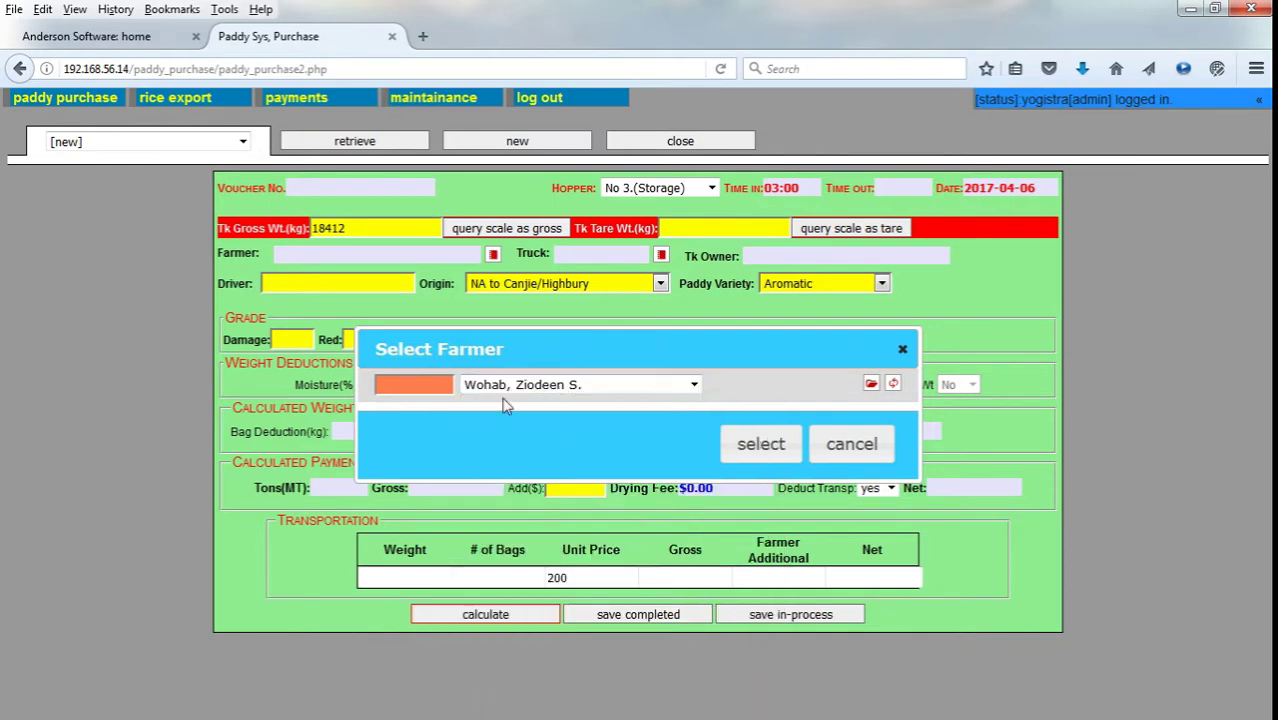
left_click(572, 388)
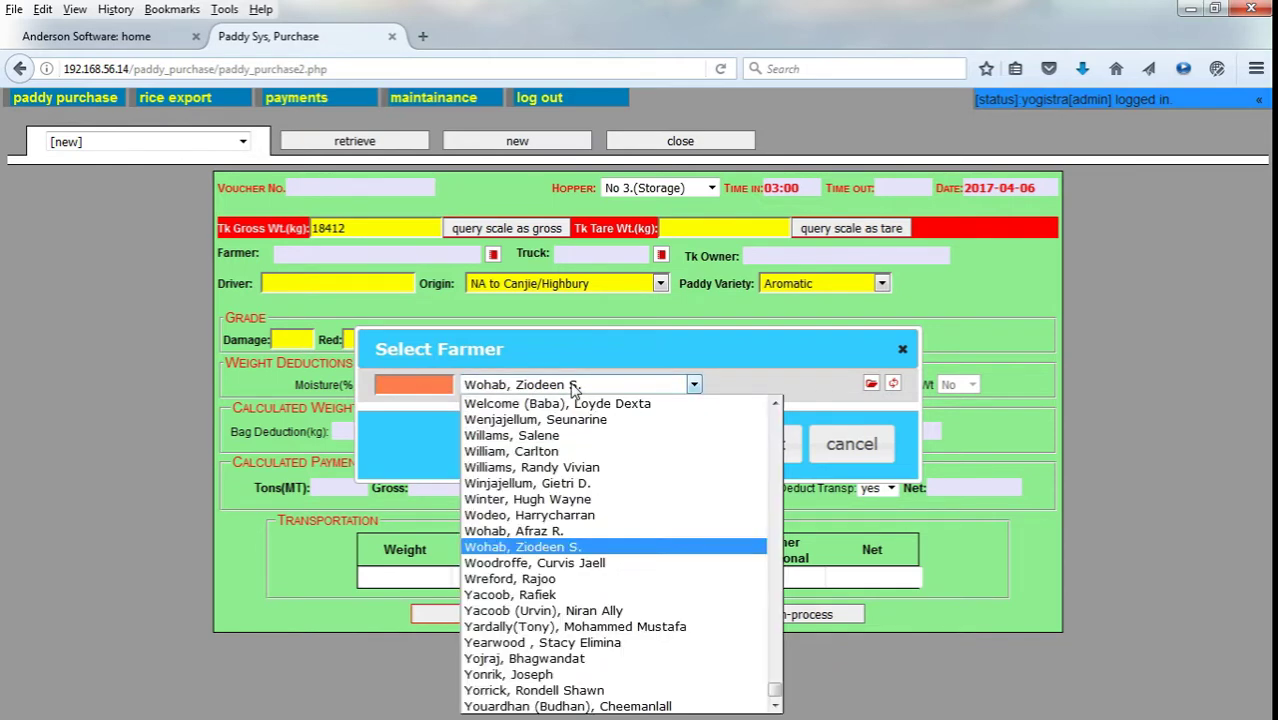
left_click_drag(777, 703, 778, 537)
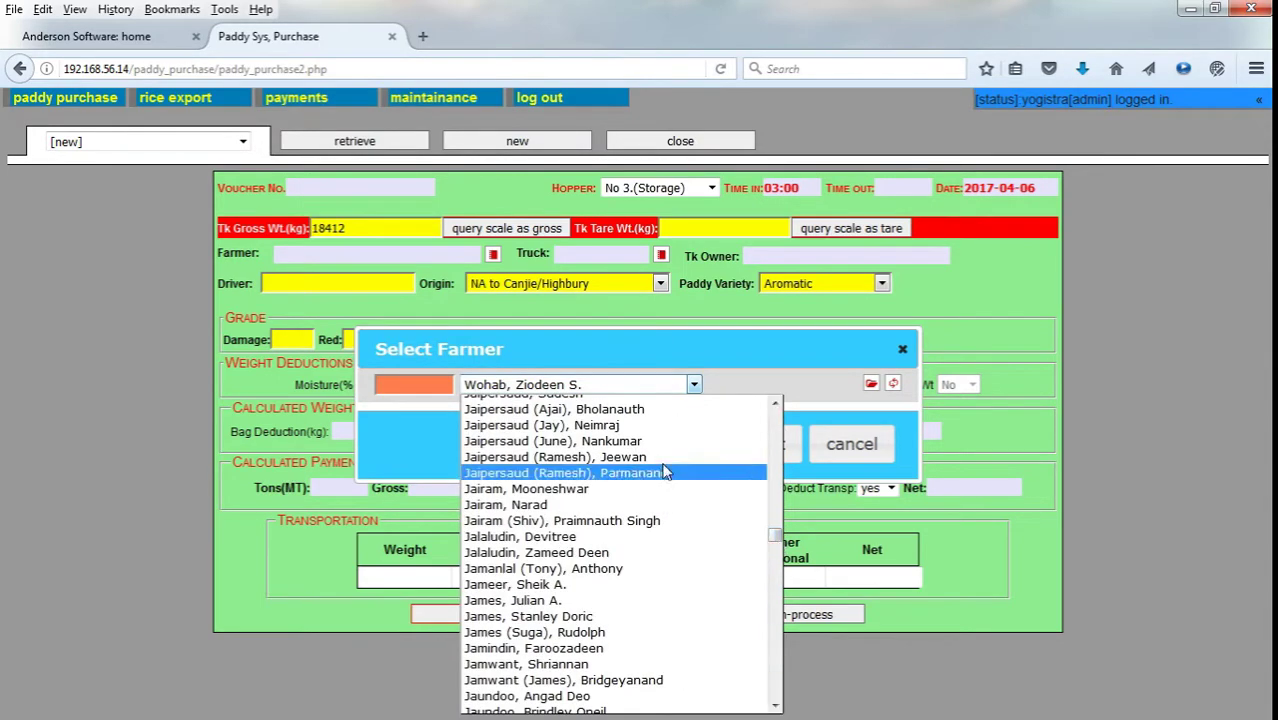
left_click(400, 405)
Filter the farmer list by a surname and browse the matching farmers.
left_click(409, 389)
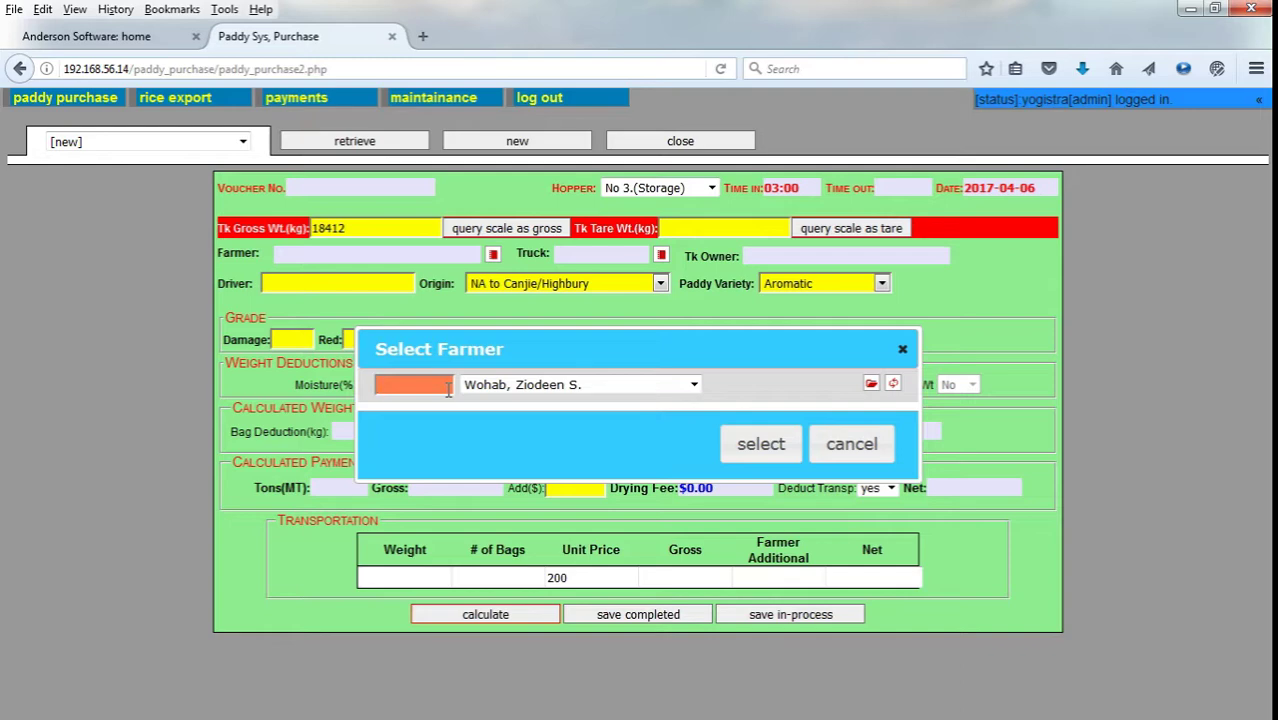
type("sin")
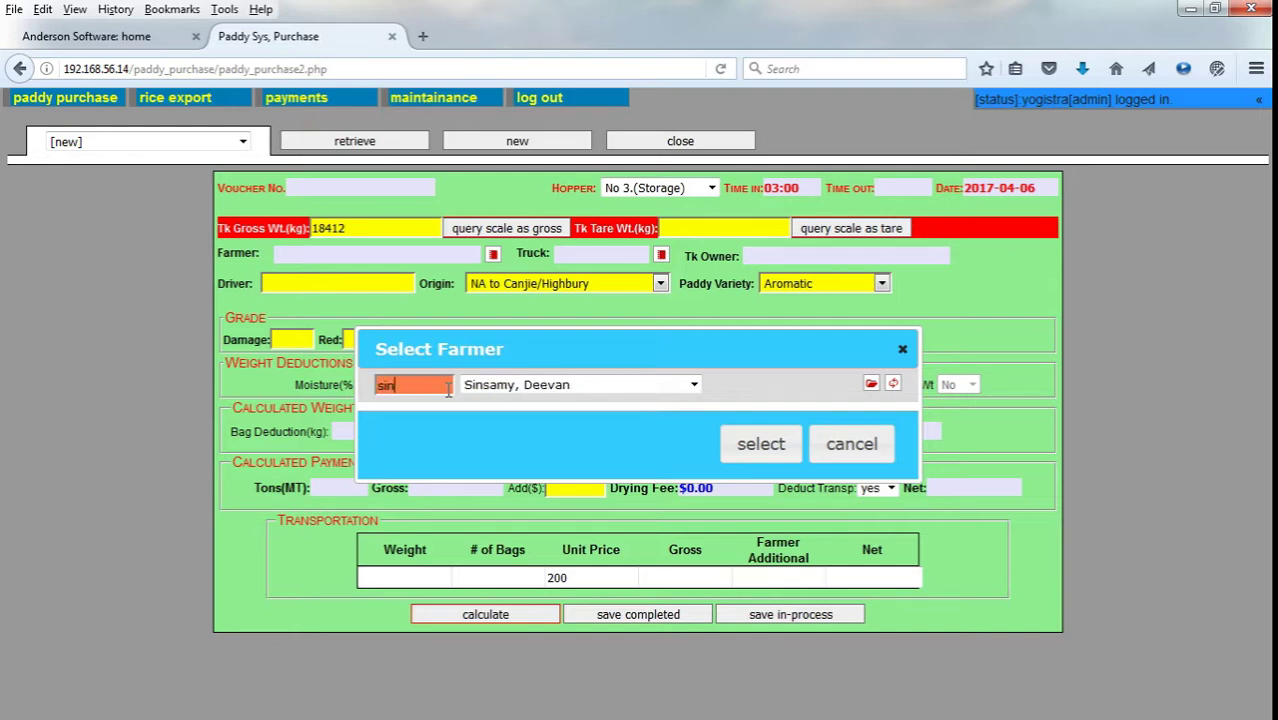
key("BackSpace")
key("BackSpace")
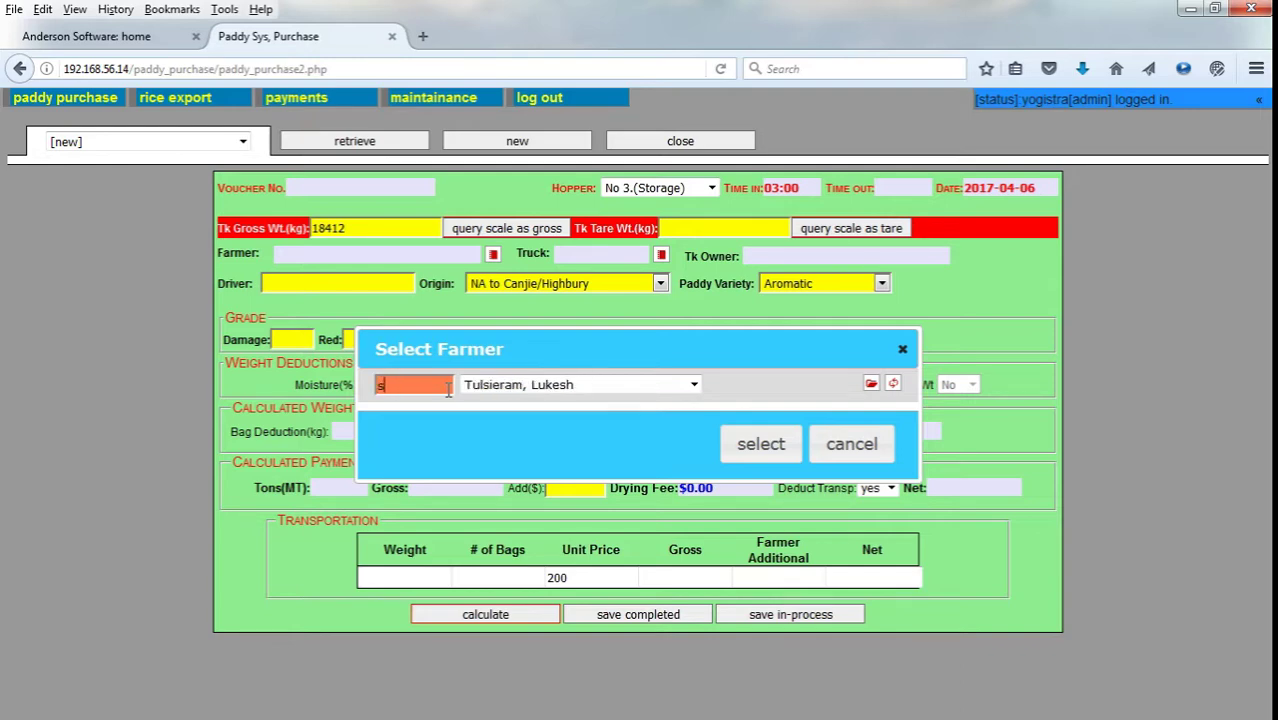
type("ingh")
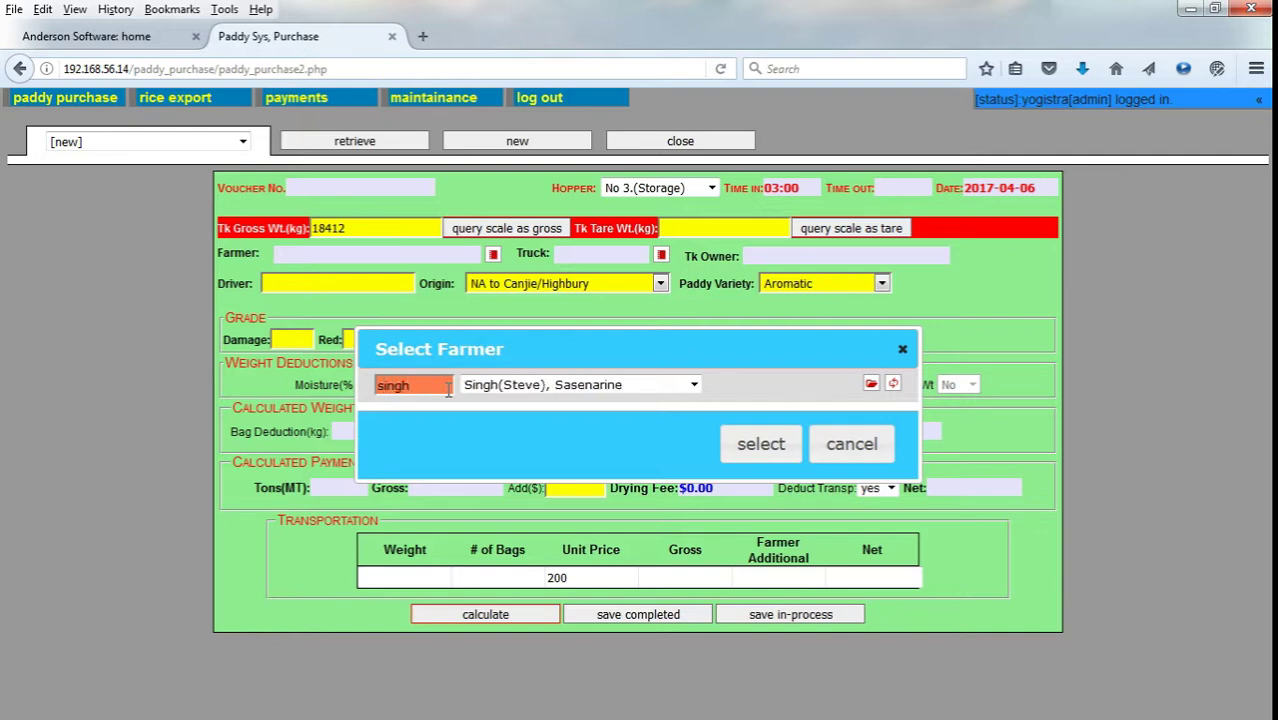
left_click(586, 390)
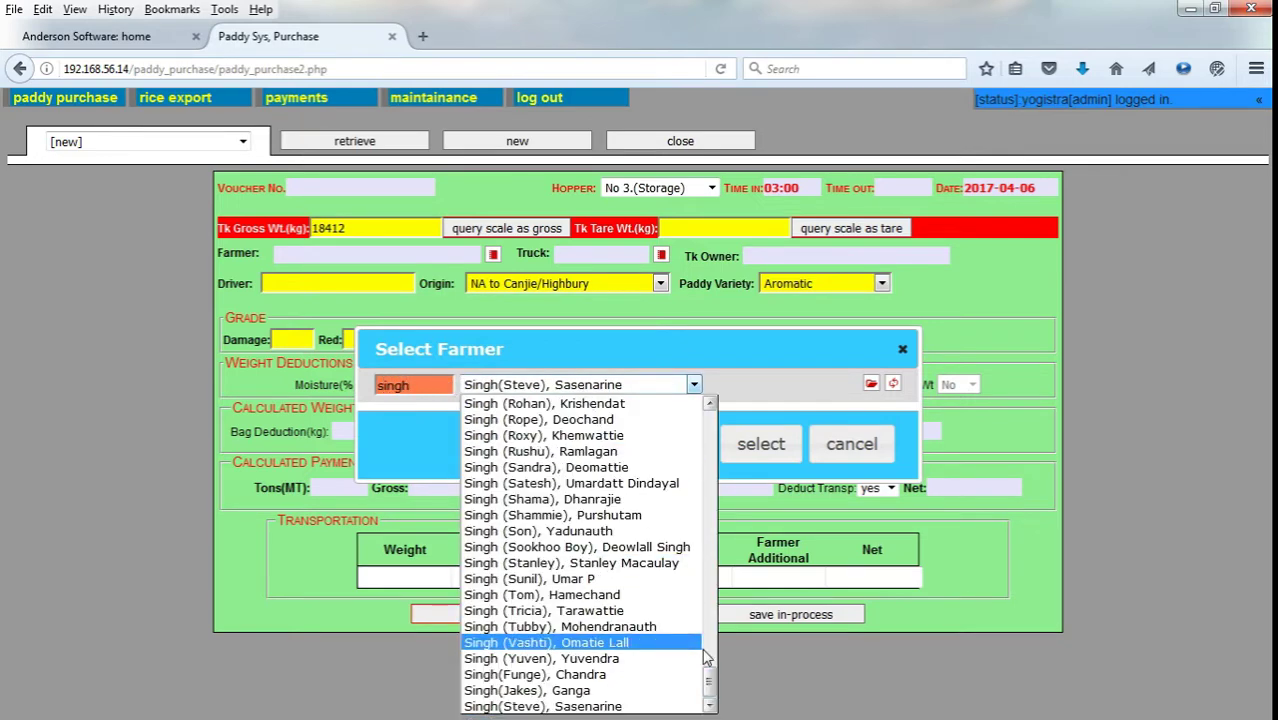
left_click_drag(709, 680, 711, 626)
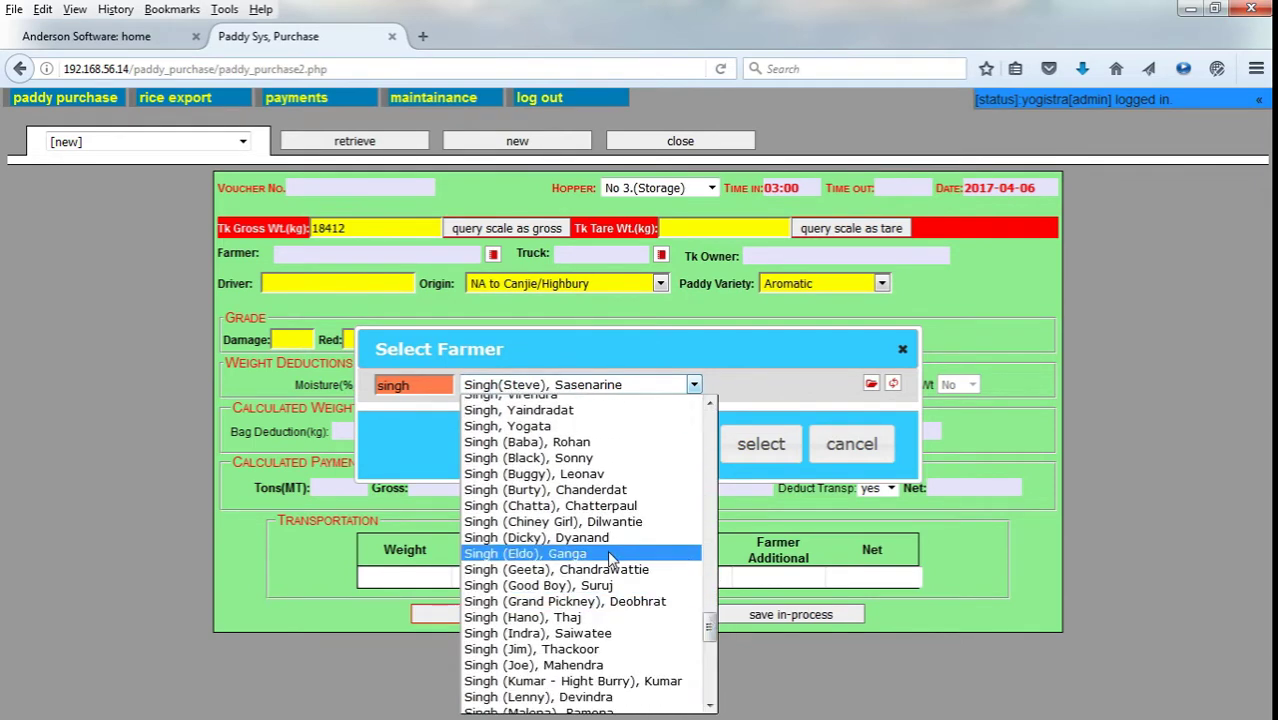
Replace the filter with the farmer's alias and select the matching farmer for the purchase.
left_click(403, 384)
left_click_drag(405, 384, 356, 388)
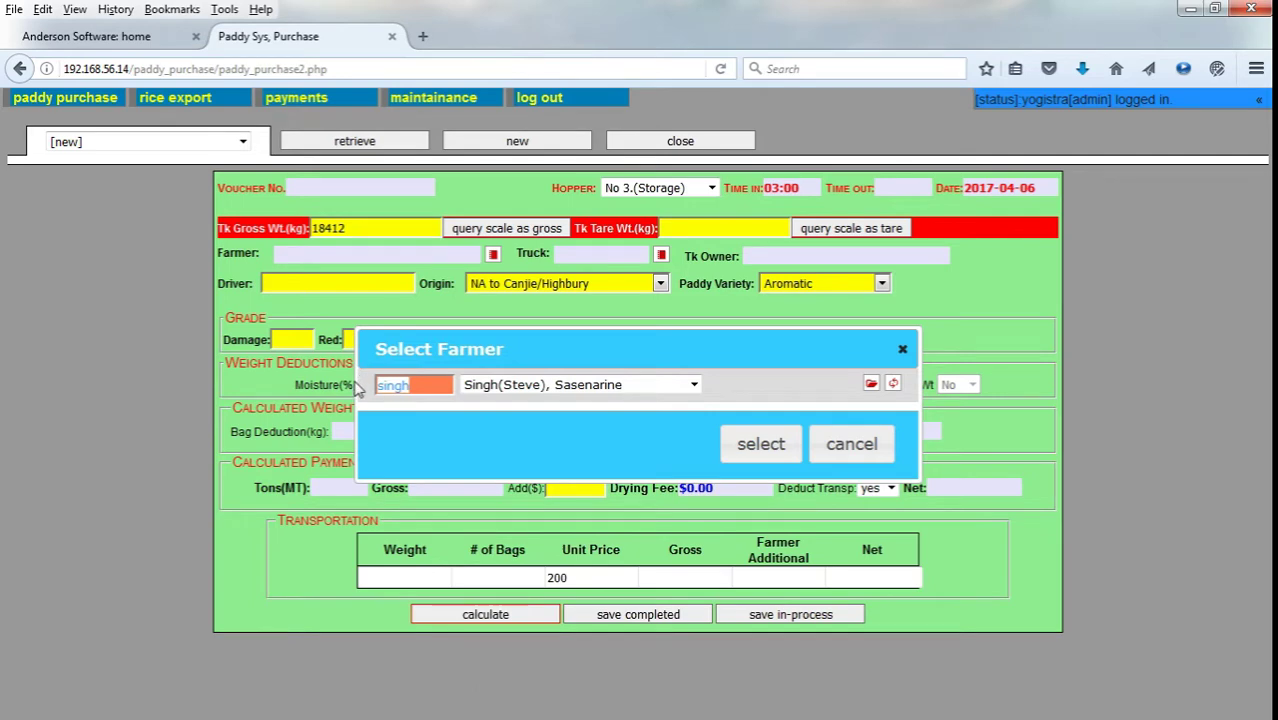
type("geeta")
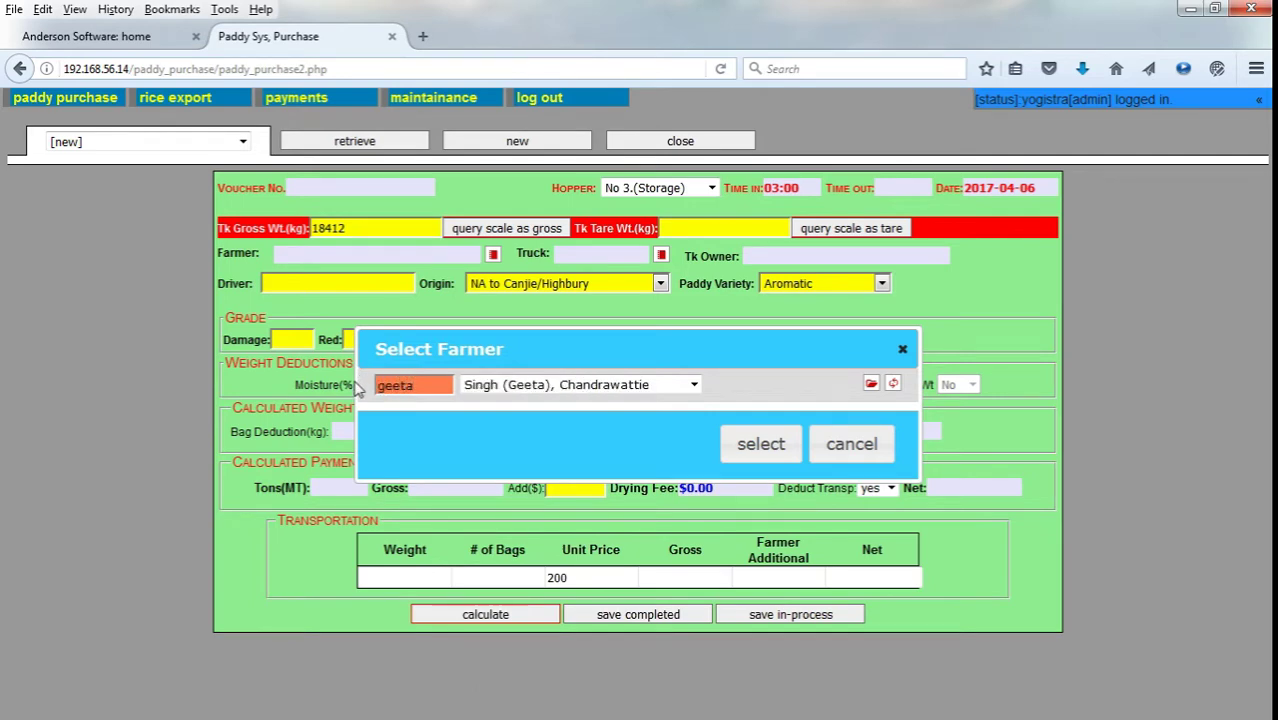
left_click(525, 393)
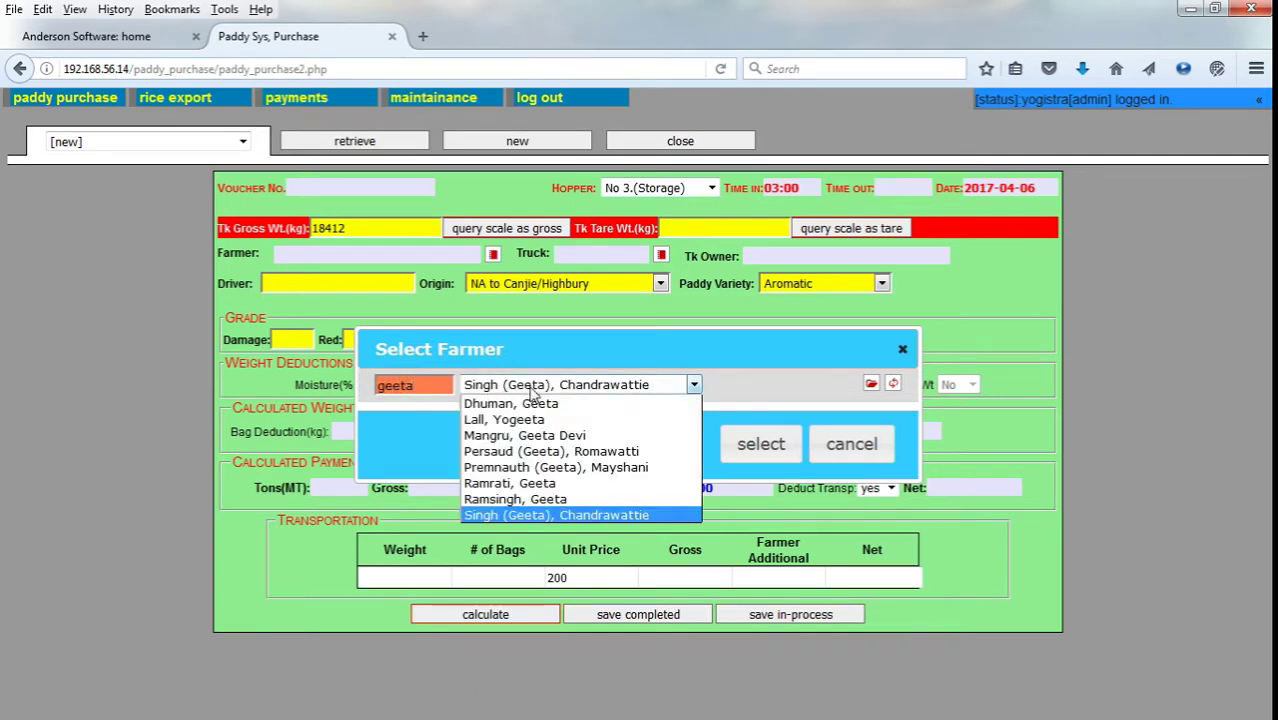
left_click(531, 393)
left_click(533, 393)
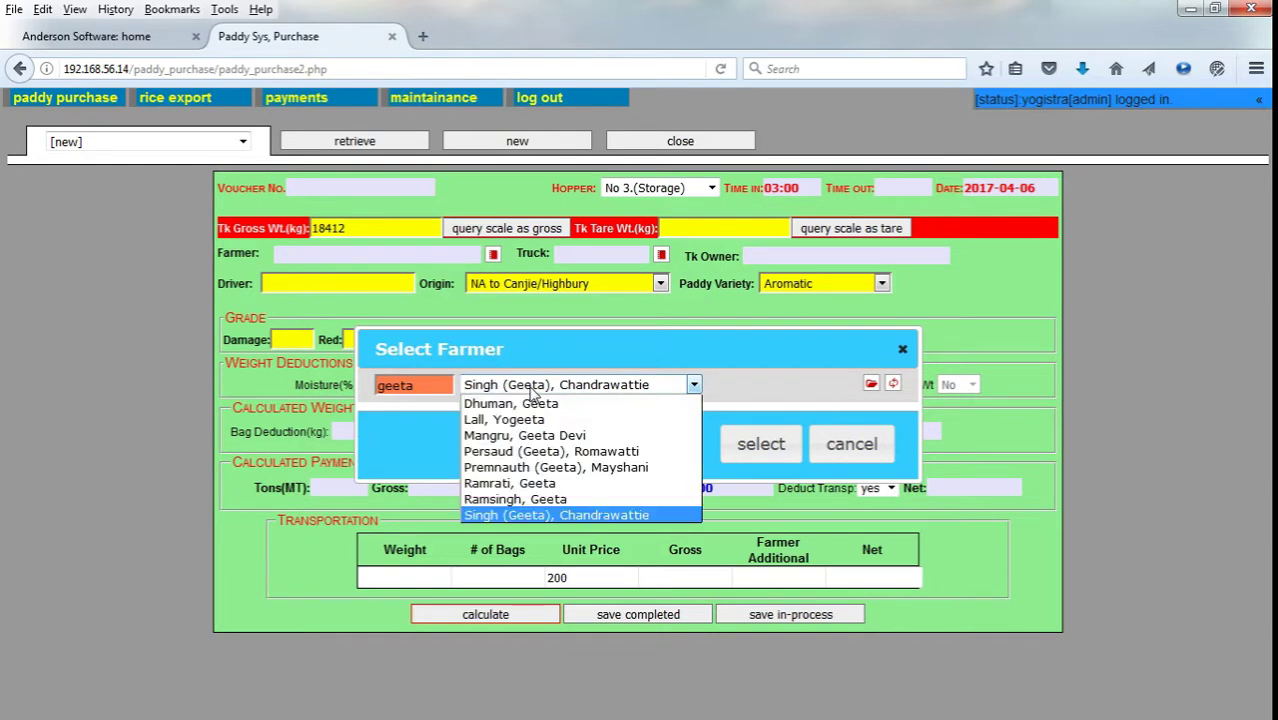
left_click(546, 516)
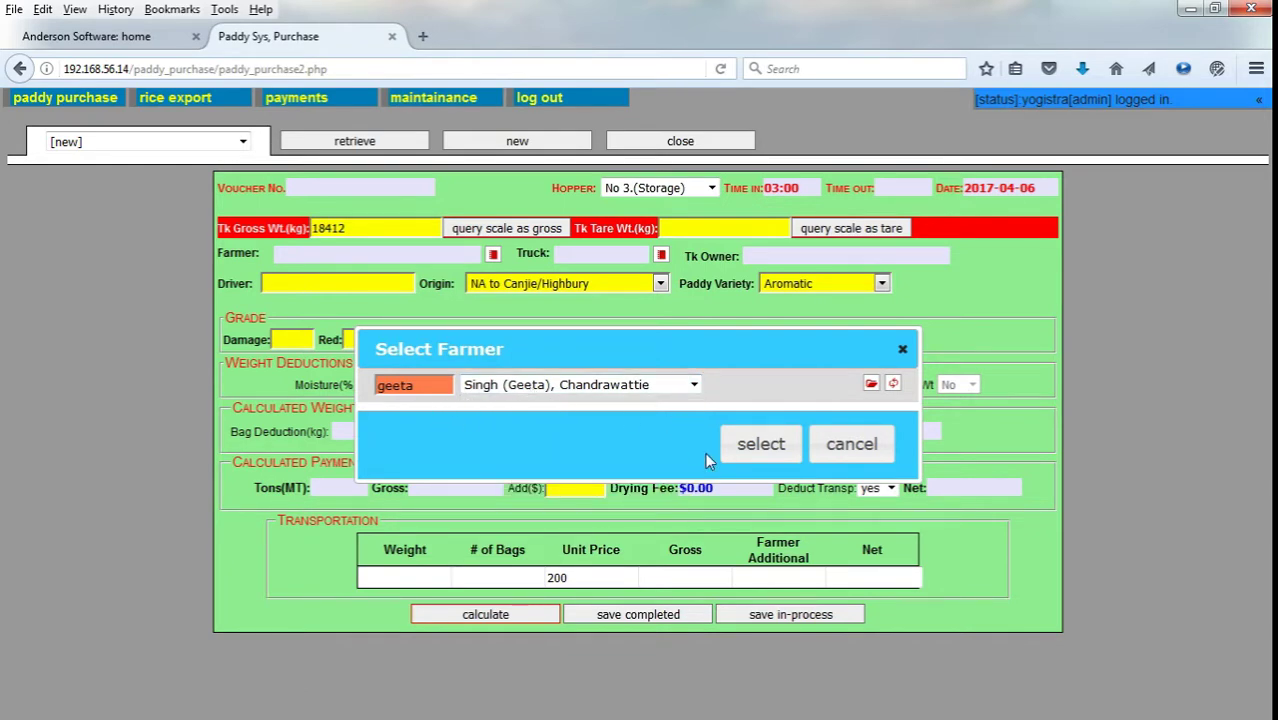
left_click(760, 446)
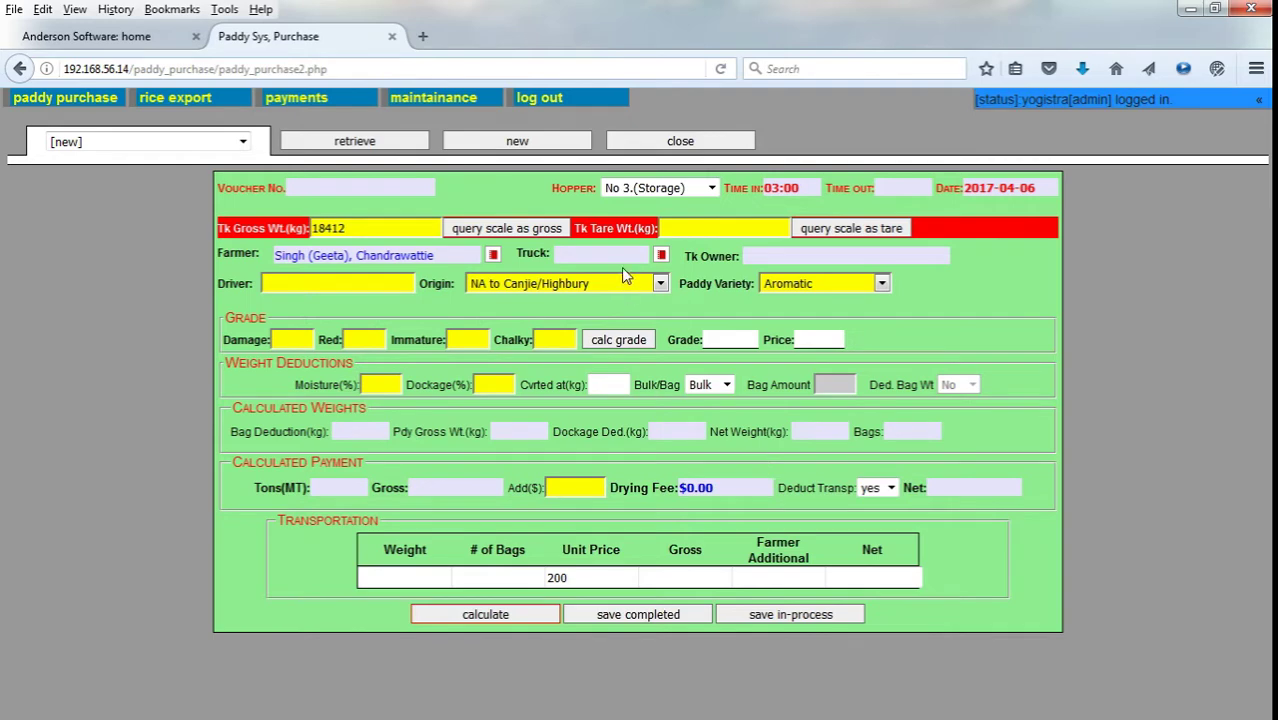
Open the truck selection for the purchase, try truck Ghh 5484 and choose truck Gss3483 from the full list.
left_click(661, 255)
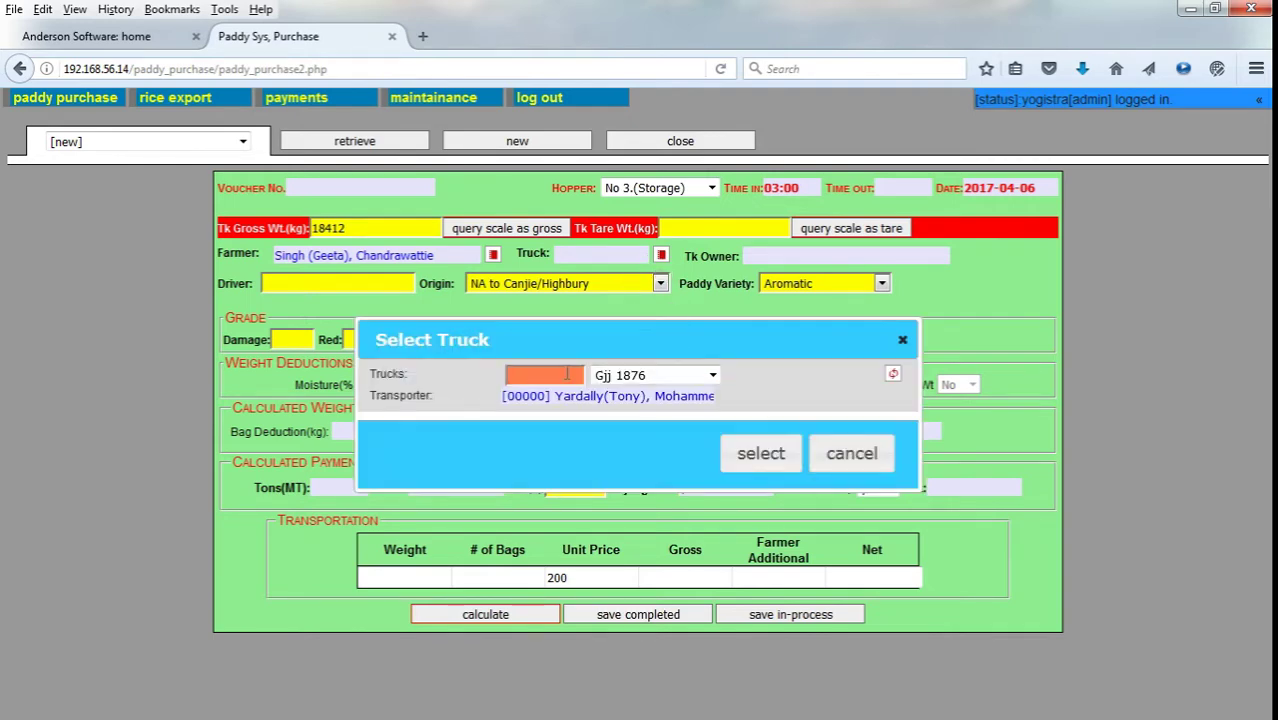
left_click(655, 375)
left_click(620, 584)
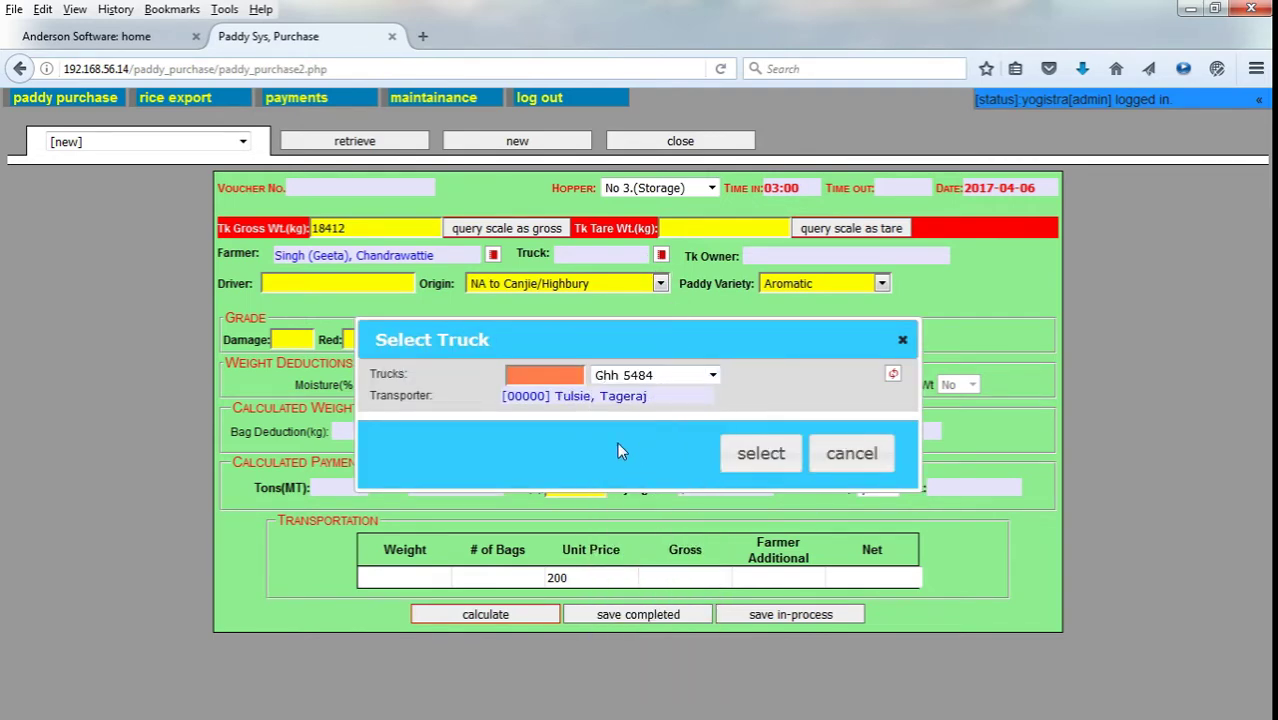
left_click(660, 376)
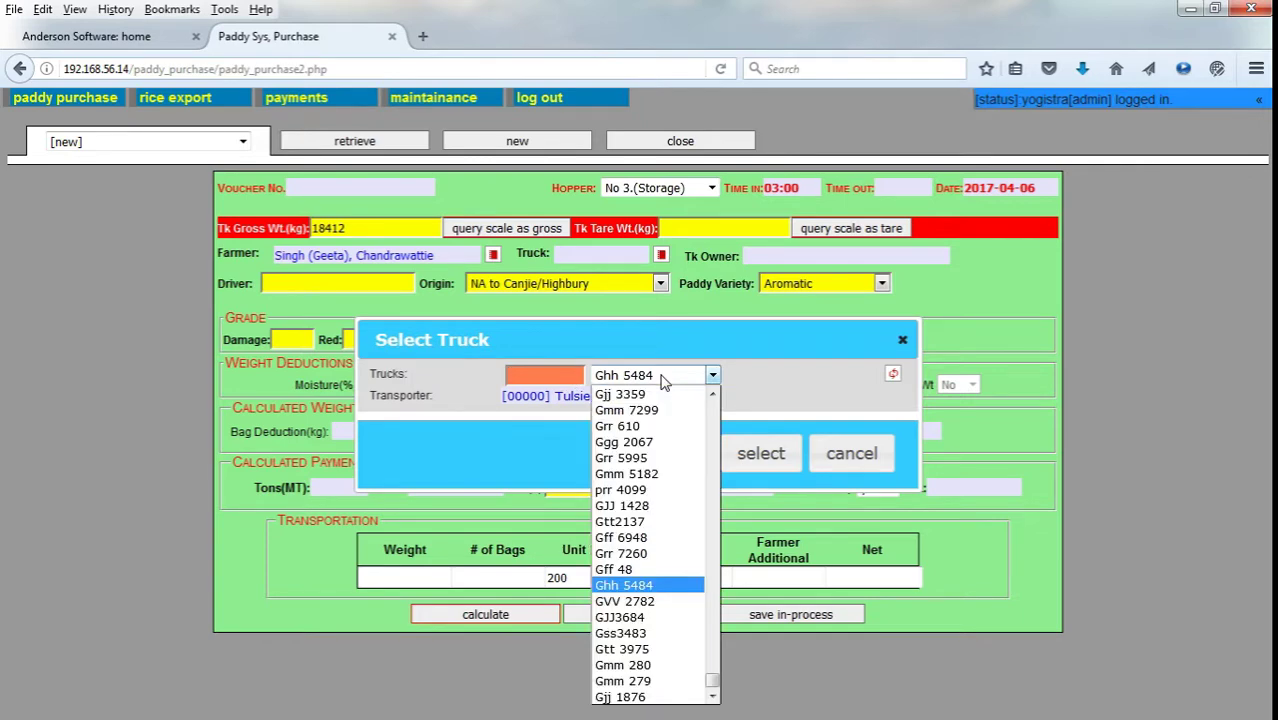
left_click(620, 634)
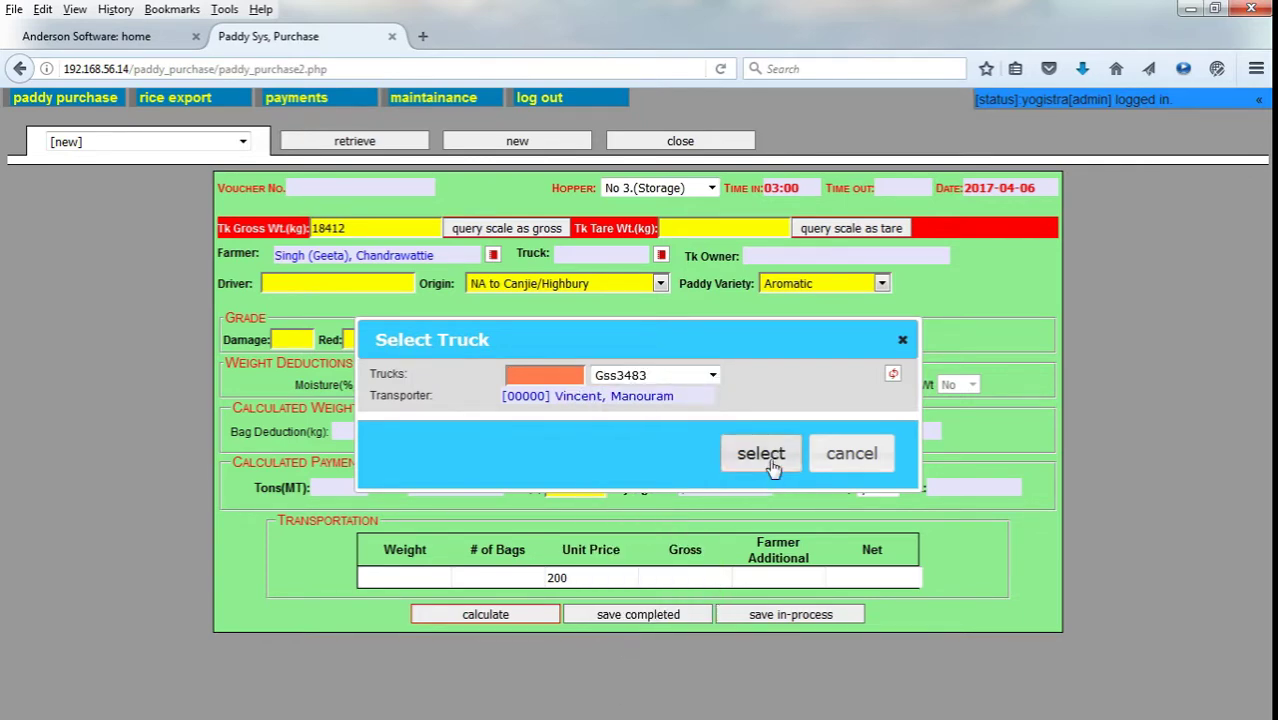
Filter the truck list by 3483 and assign truck Gss3483 to the purchase.
left_click(542, 381)
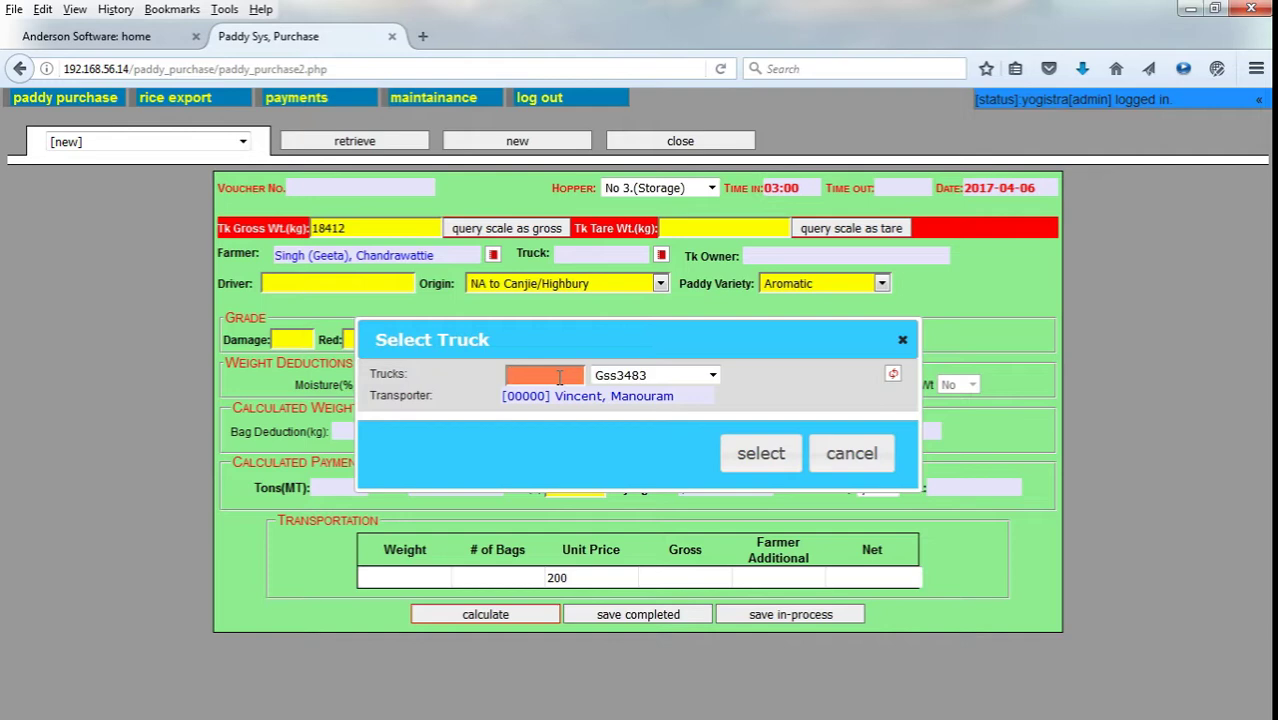
left_click(625, 378)
left_click(625, 381)
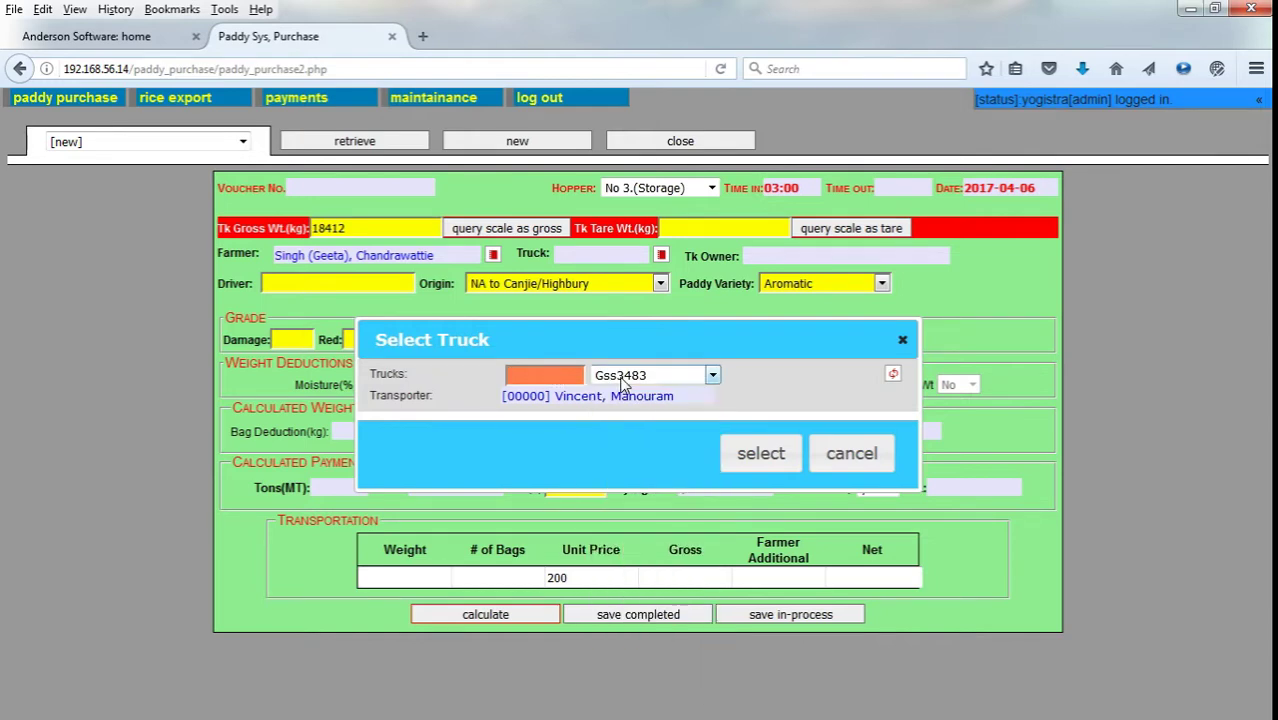
left_click(545, 374)
type("3483")
left_click(658, 377)
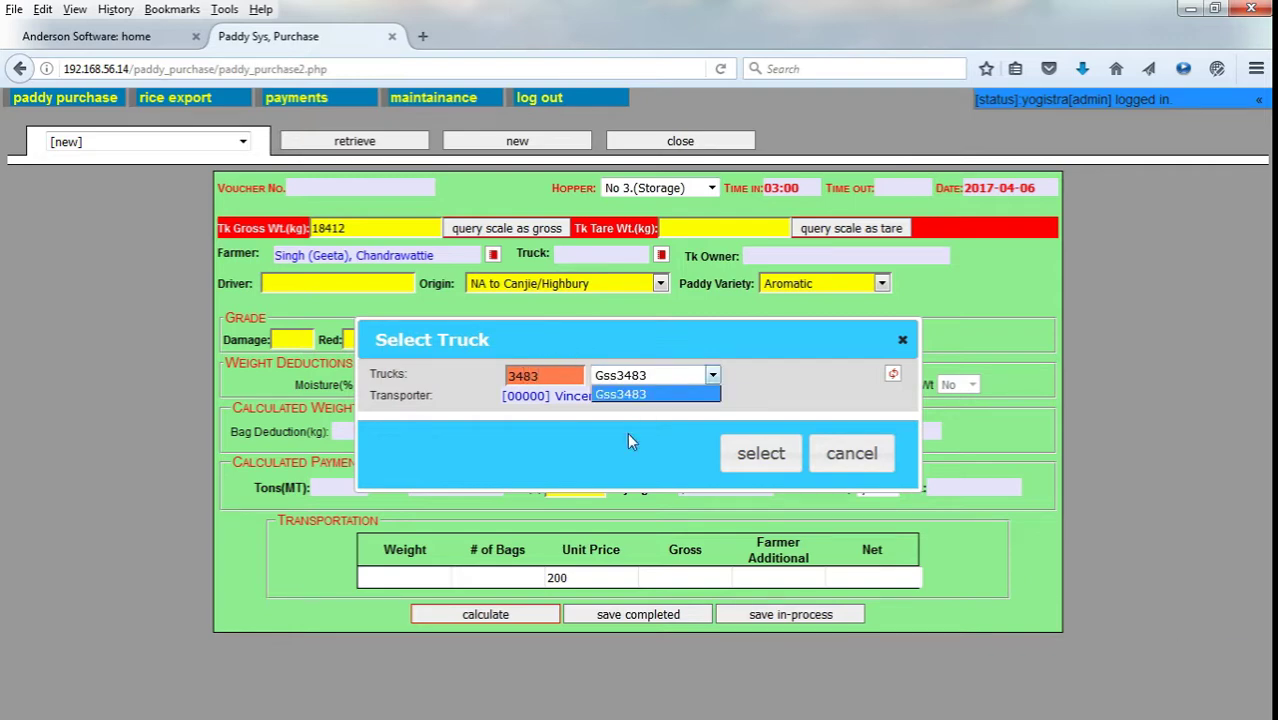
left_click(648, 414)
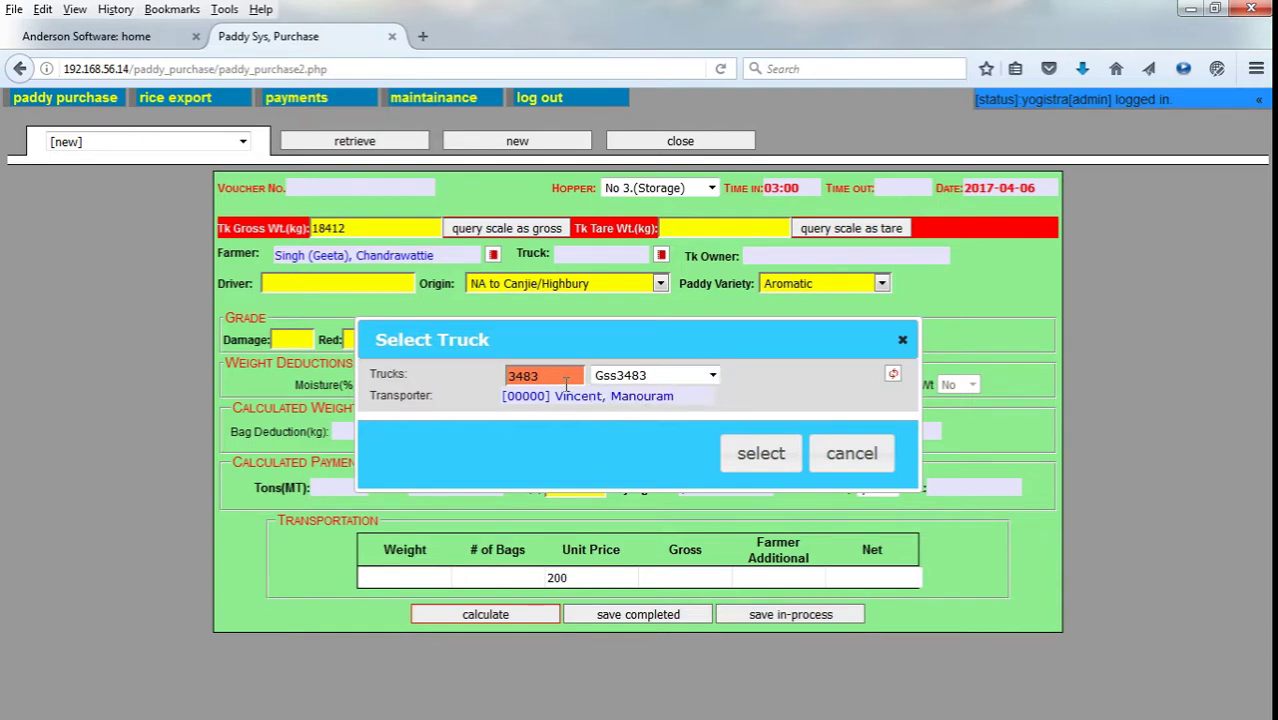
left_click(745, 453)
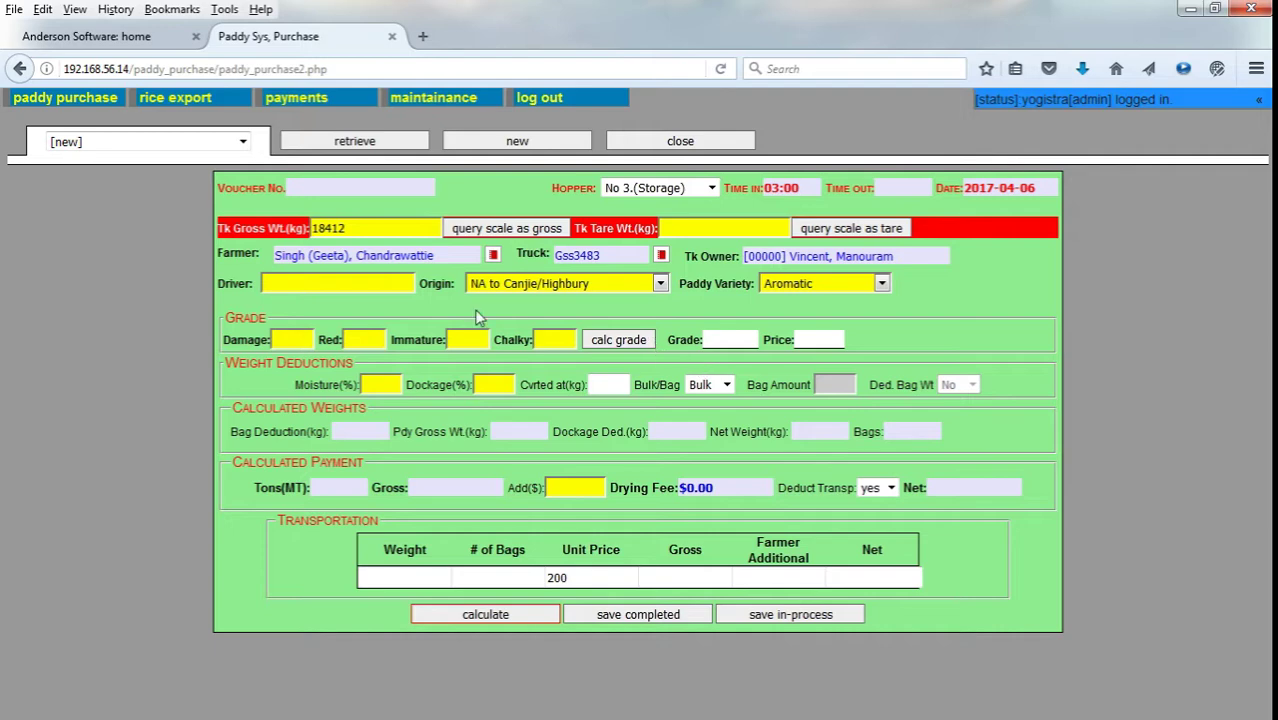
Enter the driver's first name for the purchase, replacing the placeholder Unknown.
left_click(388, 283)
type("Unknown")
key("ctrl+a")
type("James")
Browse the origin areas available for the purchase without changing the selection.
left_click(505, 287)
left_click(505, 287)
left_click(519, 290)
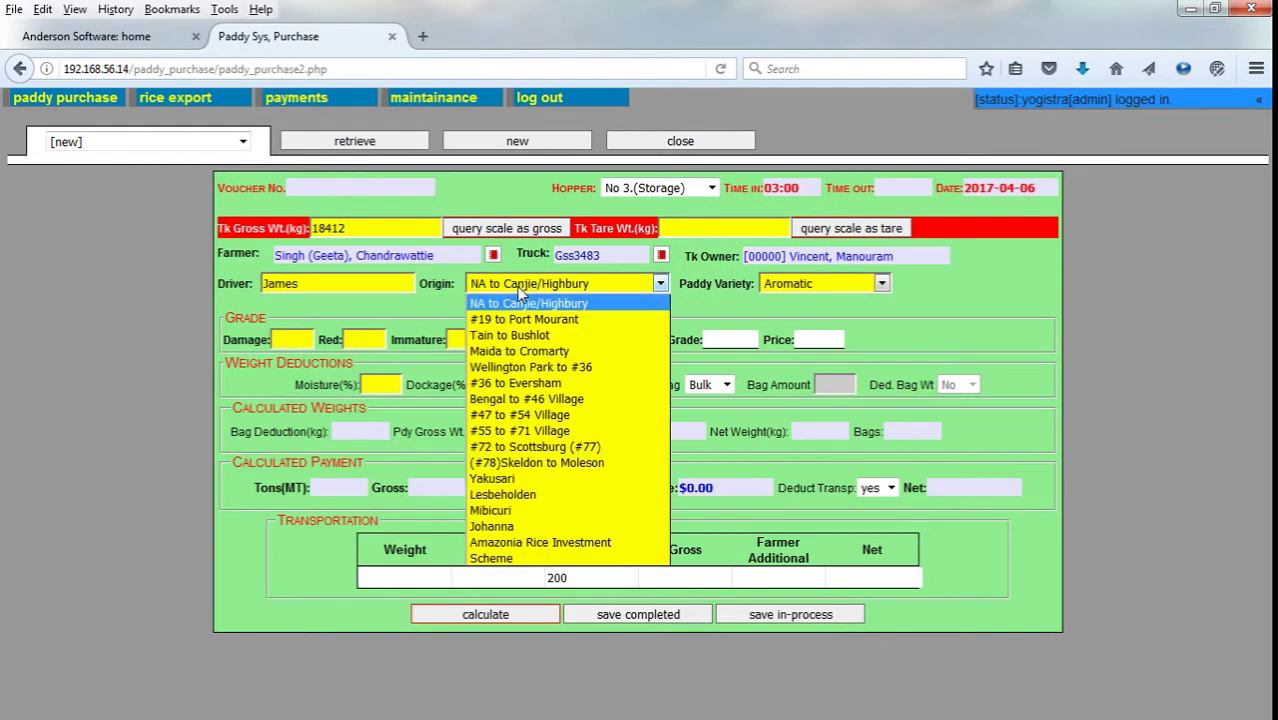
left_click(431, 288)
double_click(431, 288)
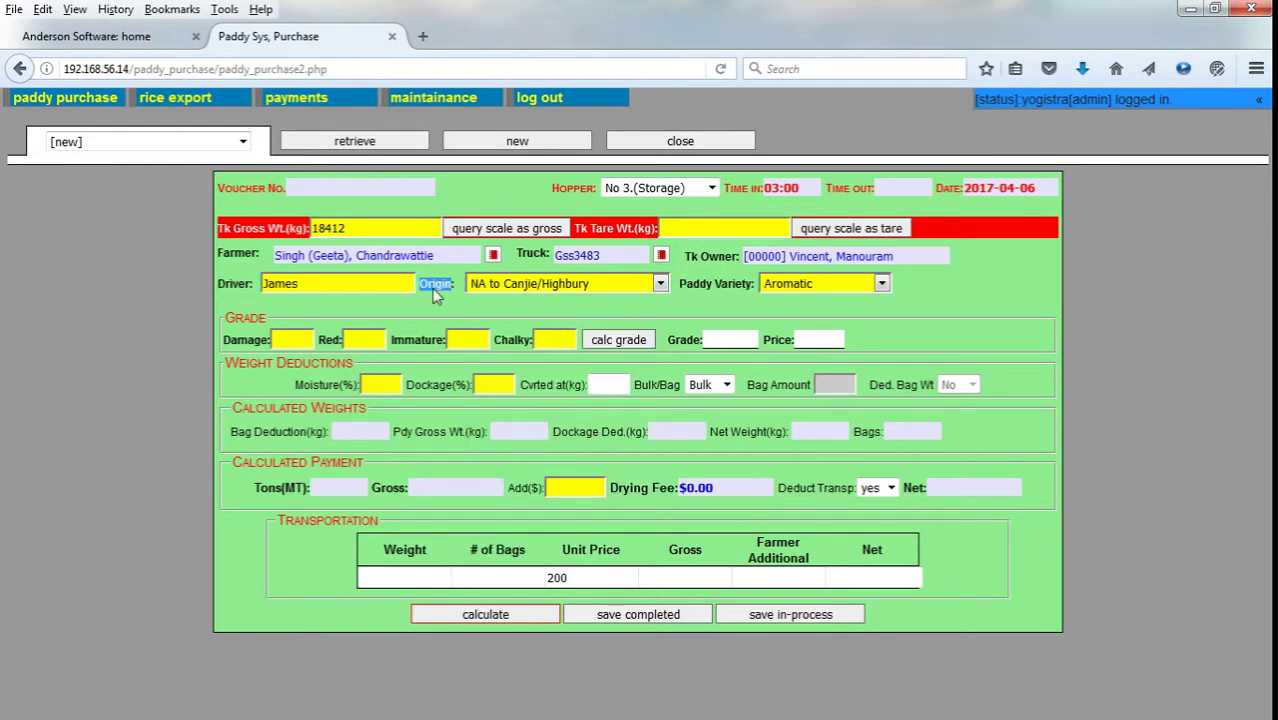
left_click(535, 288)
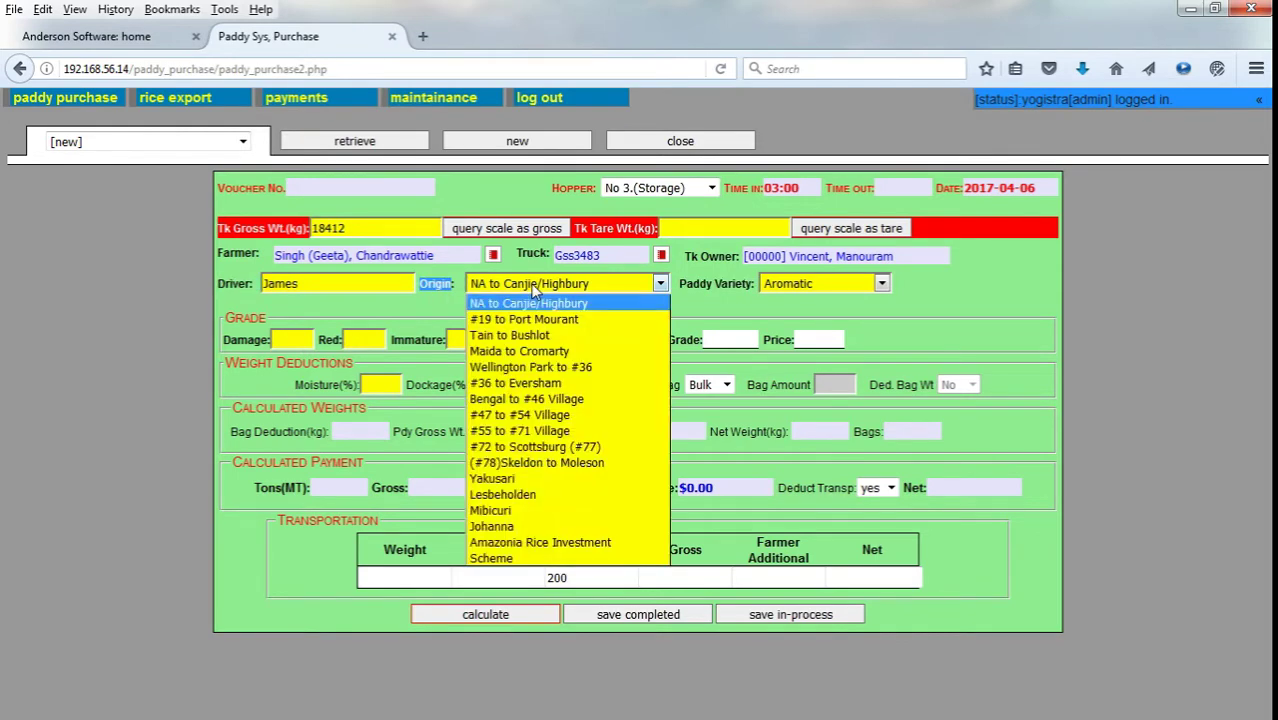
left_click(535, 290)
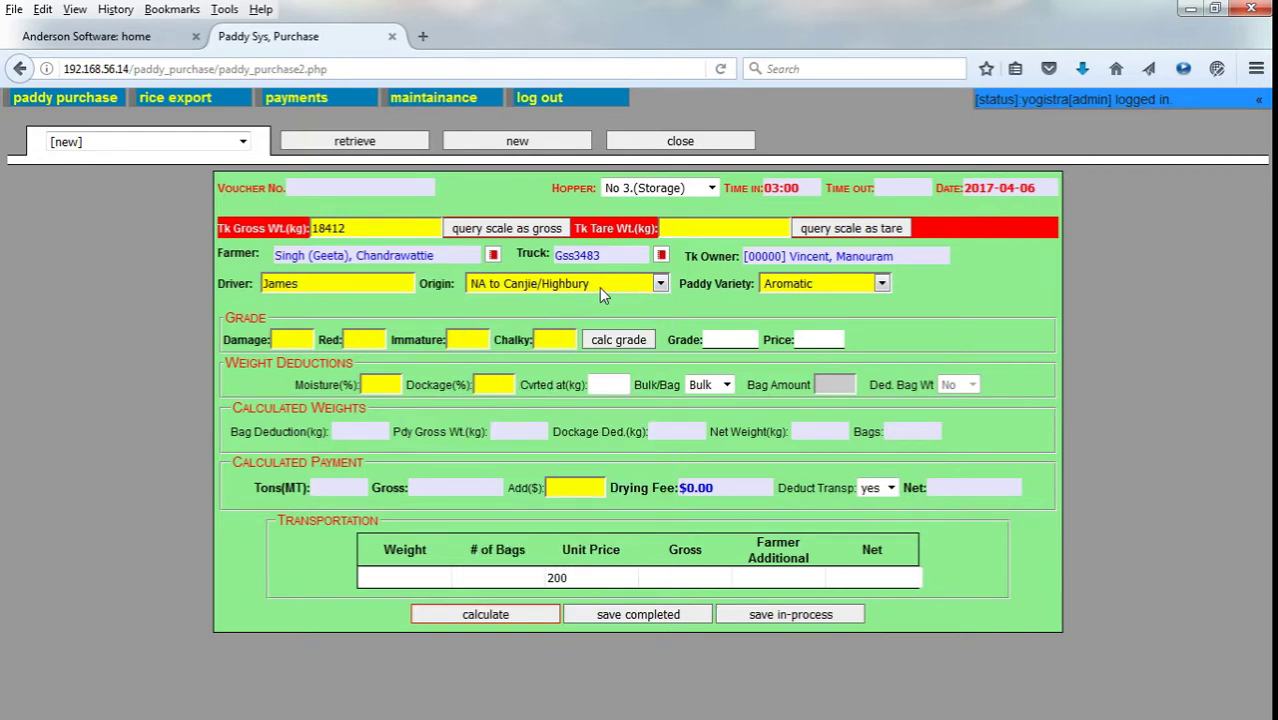
Try Yakusari as the origin and return it to NA to Canjie/Highbury to compare the transportation unit price.
left_click(551, 287)
left_click(551, 287)
left_click(538, 288)
left_click(540, 394)
left_click(540, 293)
left_click(540, 485)
left_click(548, 287)
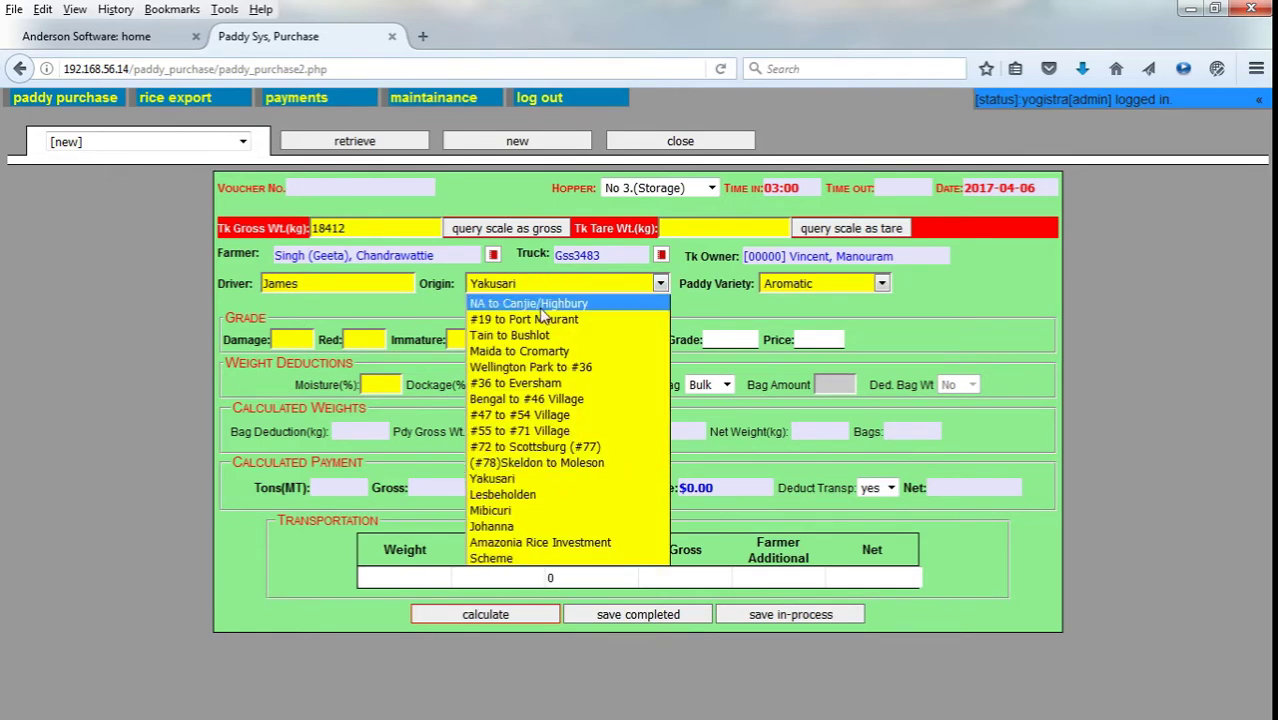
left_click(541, 312)
Try Johanna and Amazonia Rice Investment as origins, restore NA to Canjie/Highbury and check the transportation unit price.
left_click(552, 290)
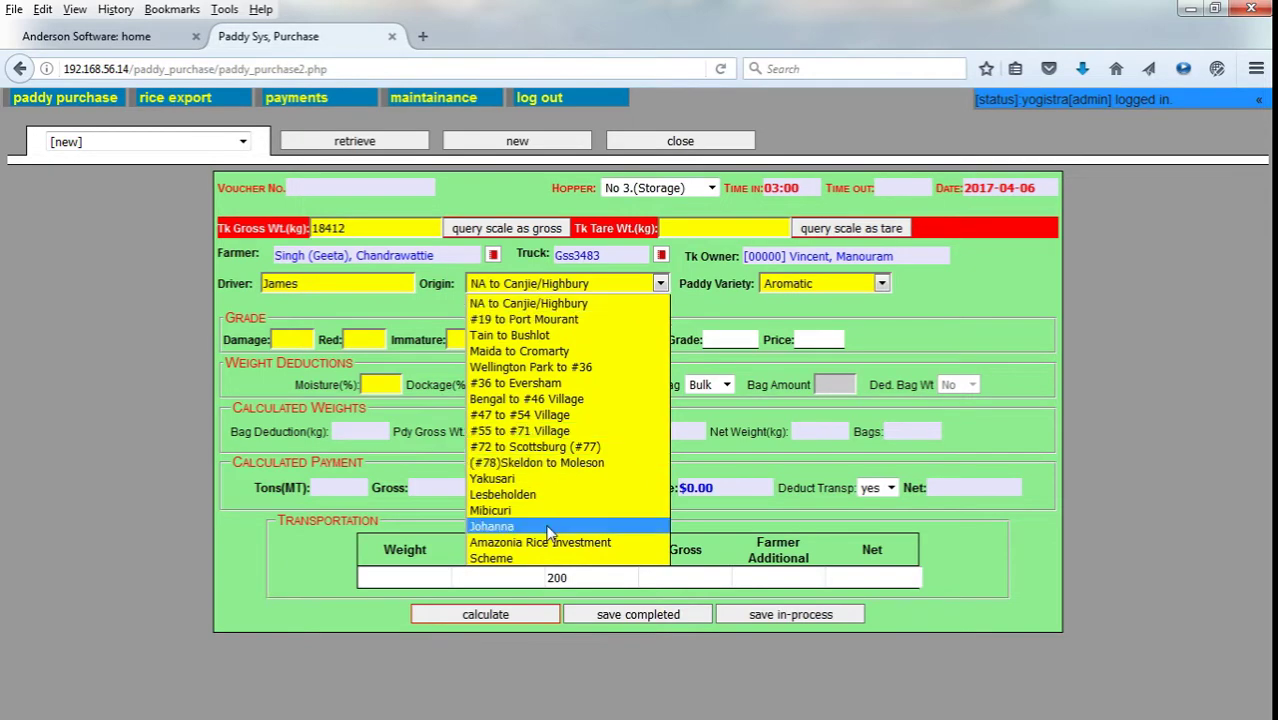
left_click(520, 526)
left_click(556, 286)
left_click(540, 542)
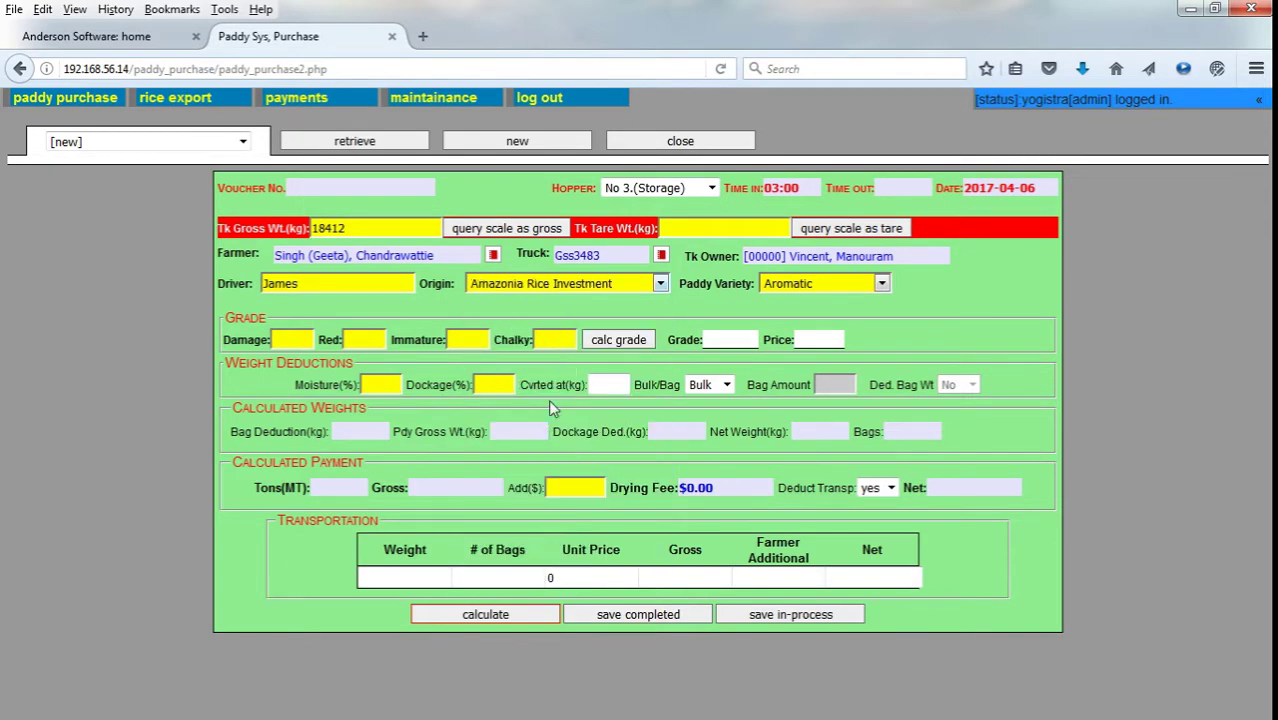
left_click(568, 289)
left_click(566, 301)
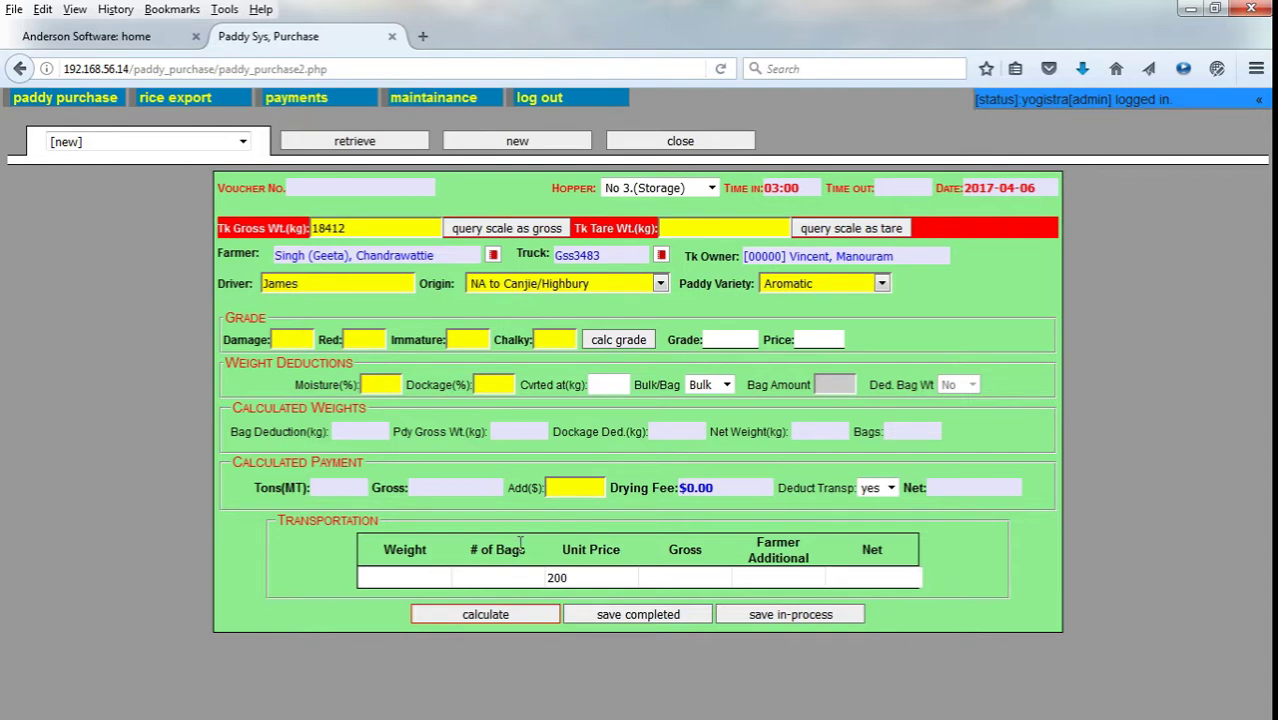
double_click(558, 577)
left_click(709, 297)
Try GRDB 11(FG06-98) as the paddy variety, and set the variety to Unknown.
left_click(792, 288)
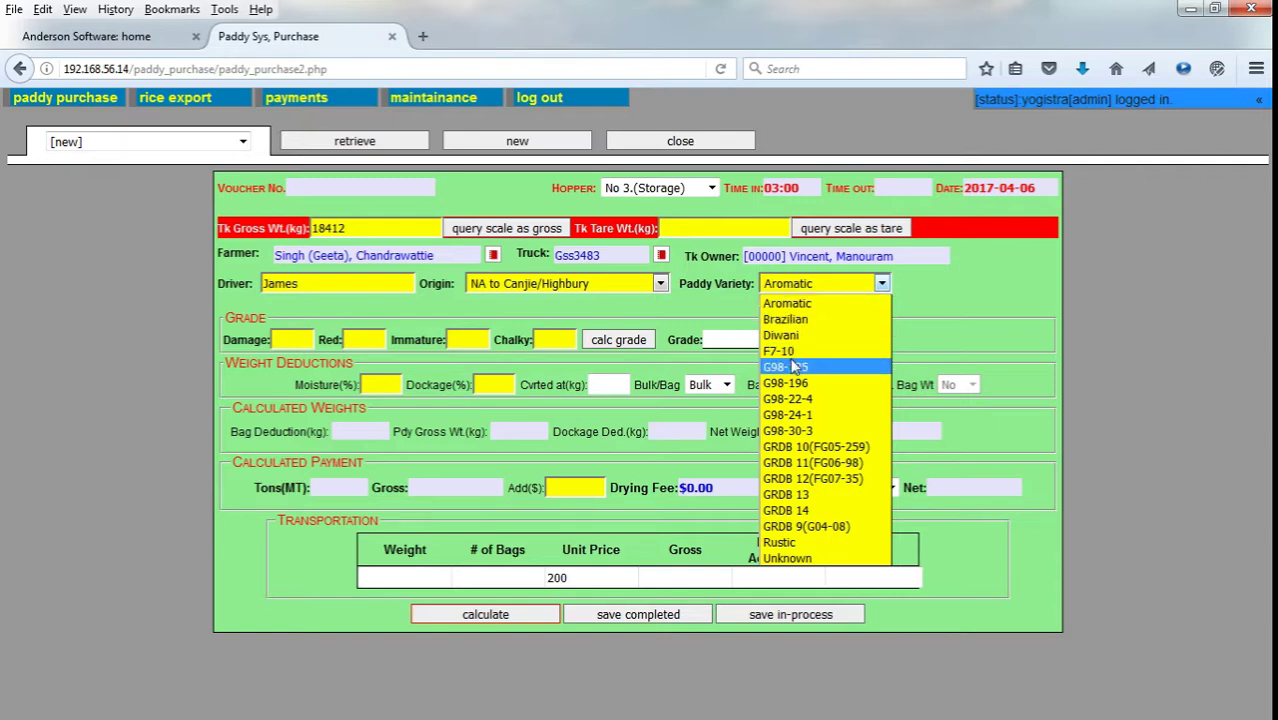
left_click(805, 463)
left_click(866, 288)
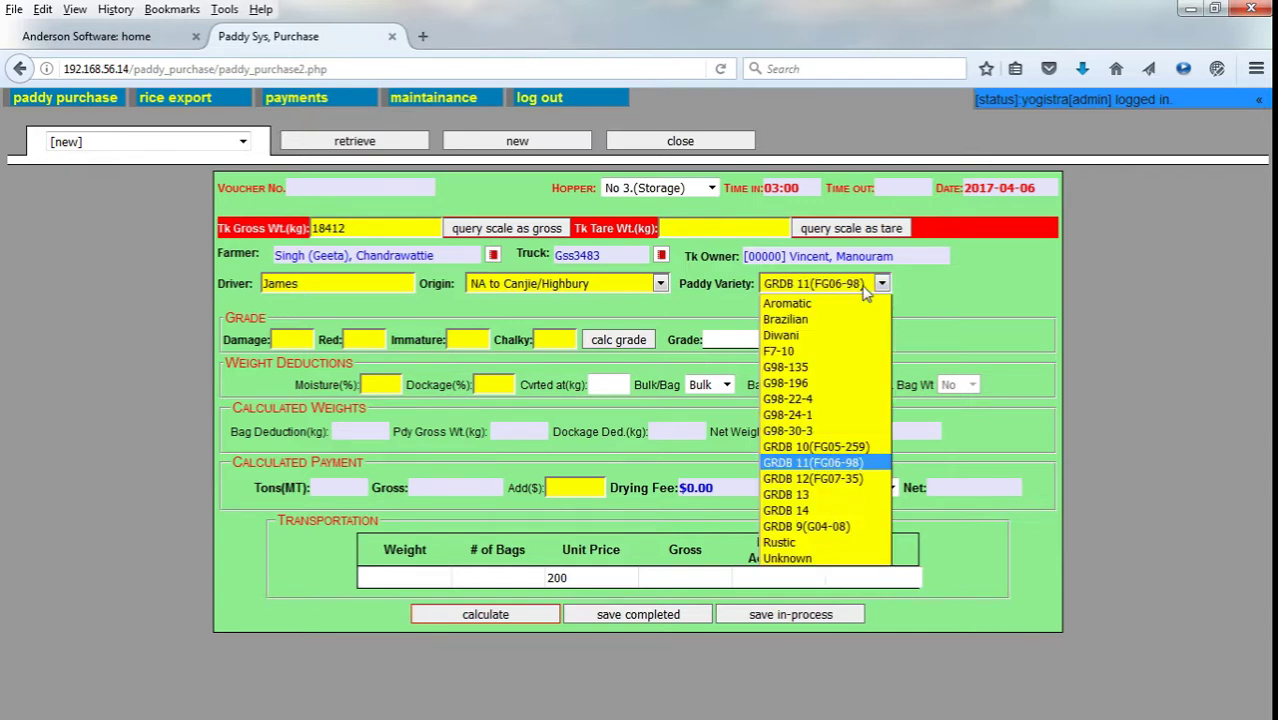
left_click(796, 557)
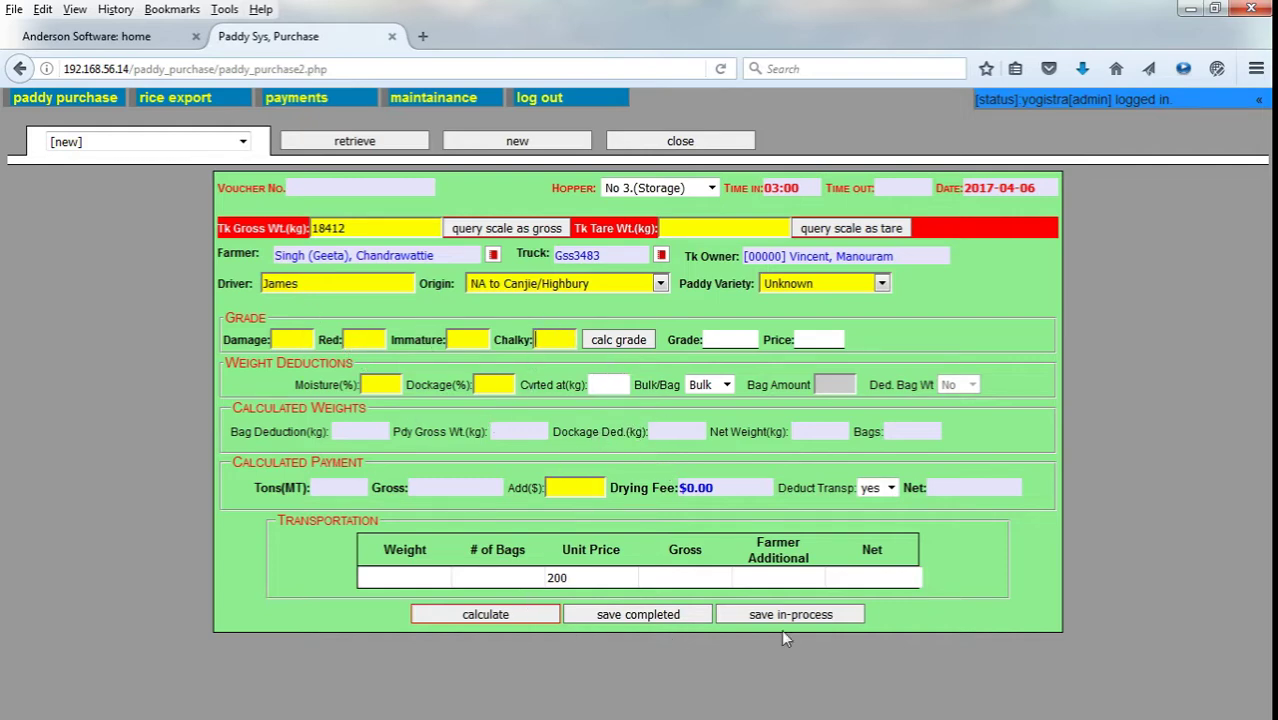
Try to calculate the incomplete purchase, and save it as in-process, dismissing the voucher notice.
left_click(518, 616)
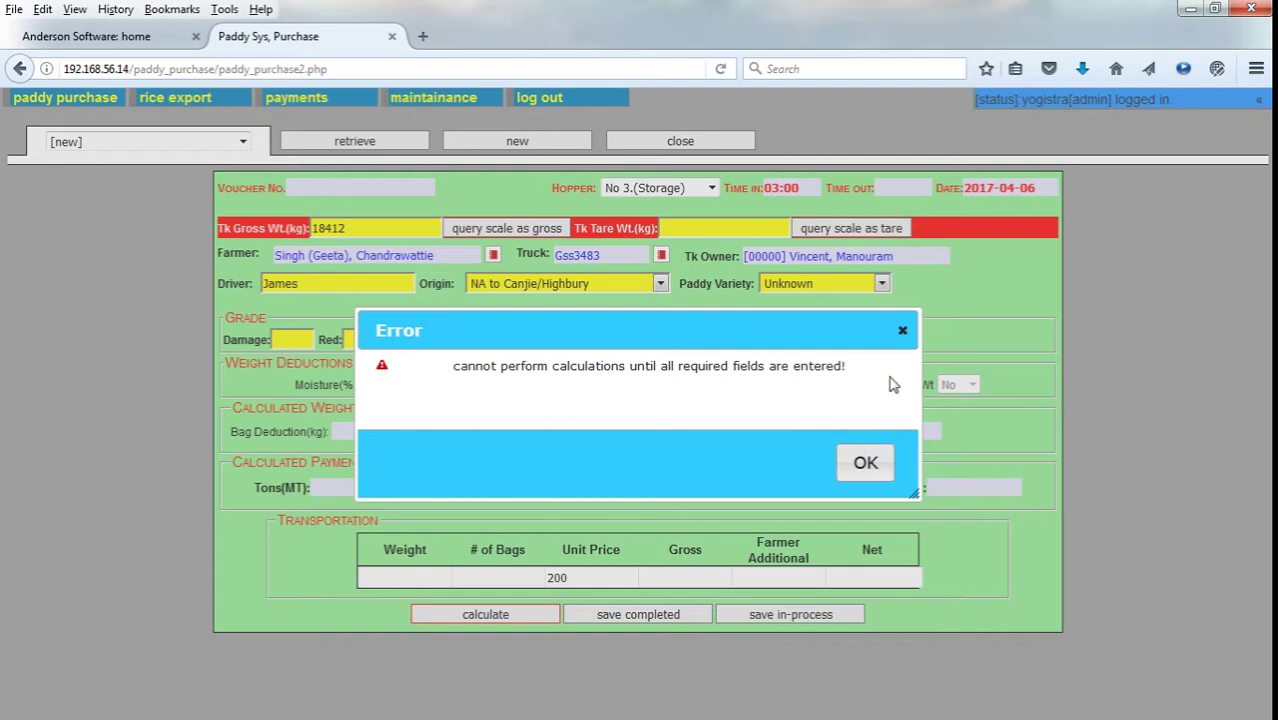
left_click(882, 466)
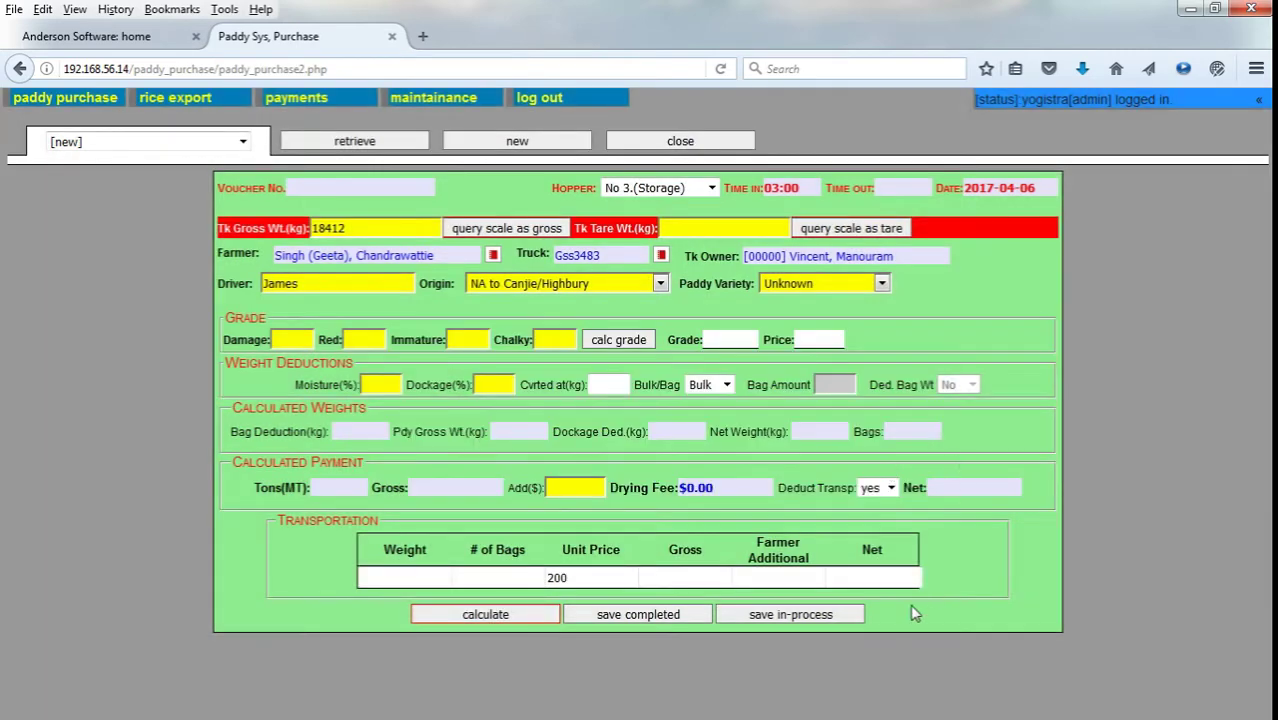
left_click(845, 615)
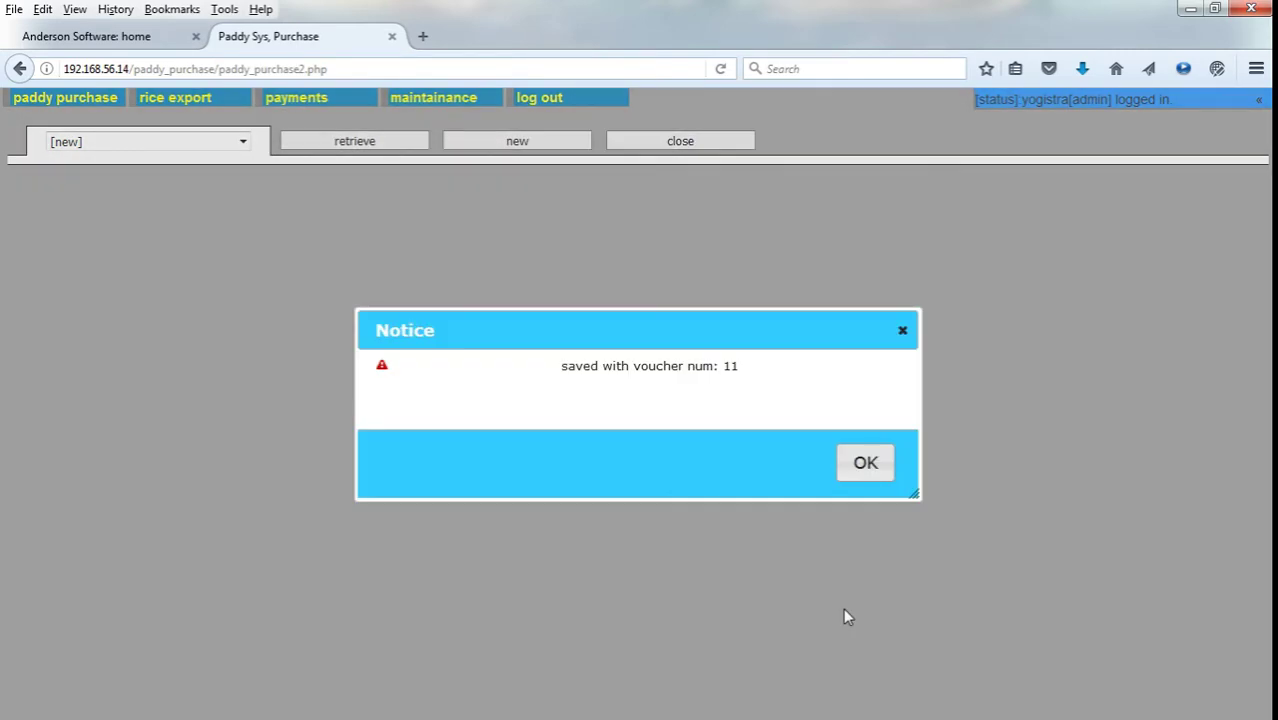
double_click(729, 366)
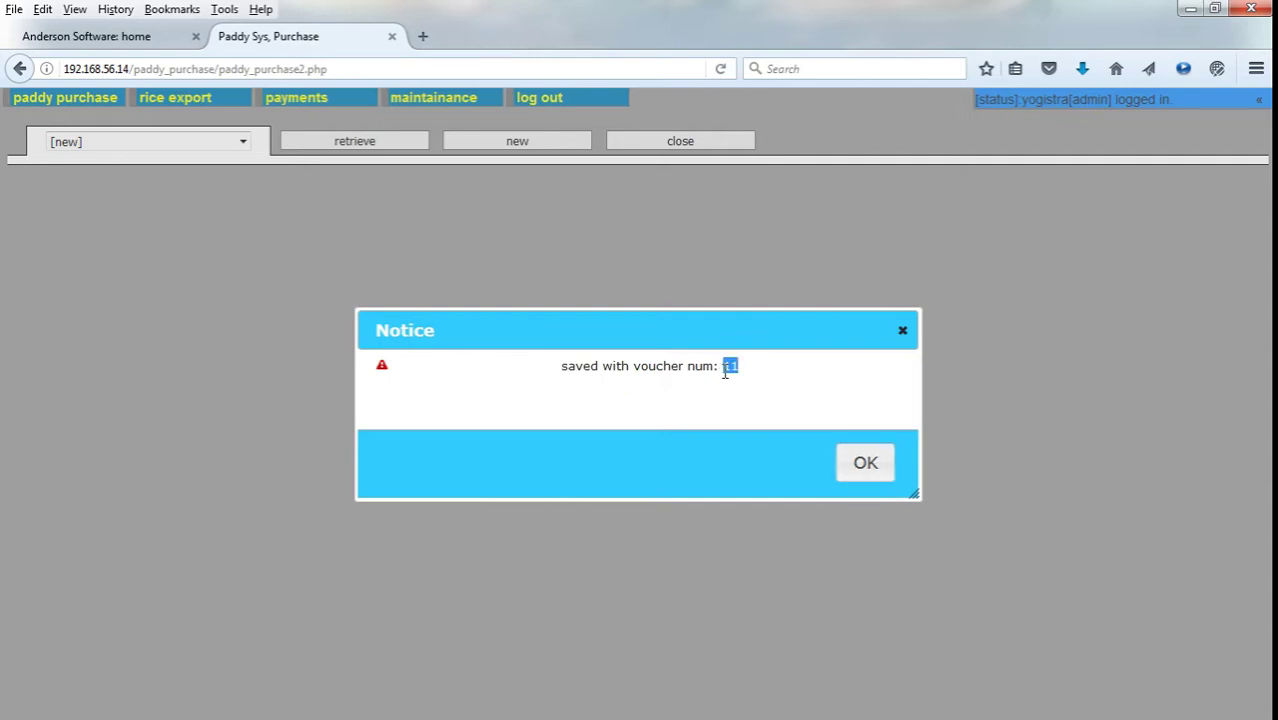
left_click(870, 463)
Look up the Gss3483 entry among the in-process purchases, and open and close a blank purchase form.
left_click(242, 145)
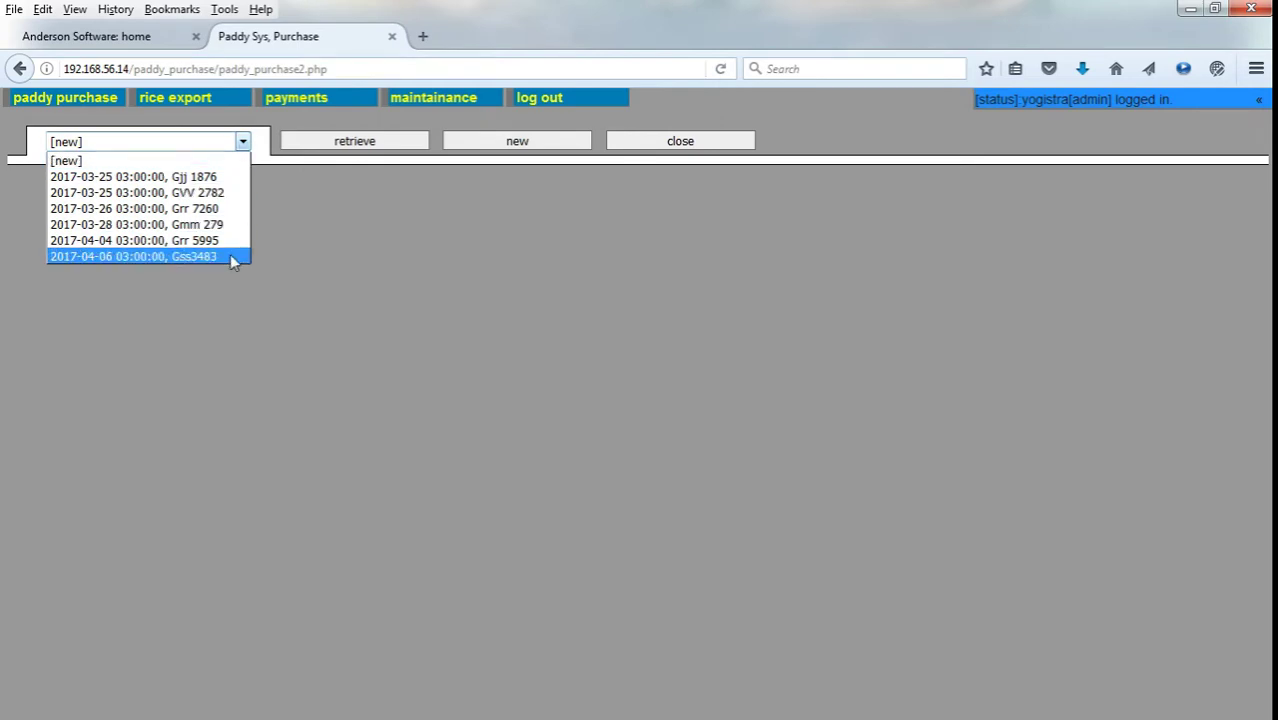
left_click(230, 256)
left_click(242, 143)
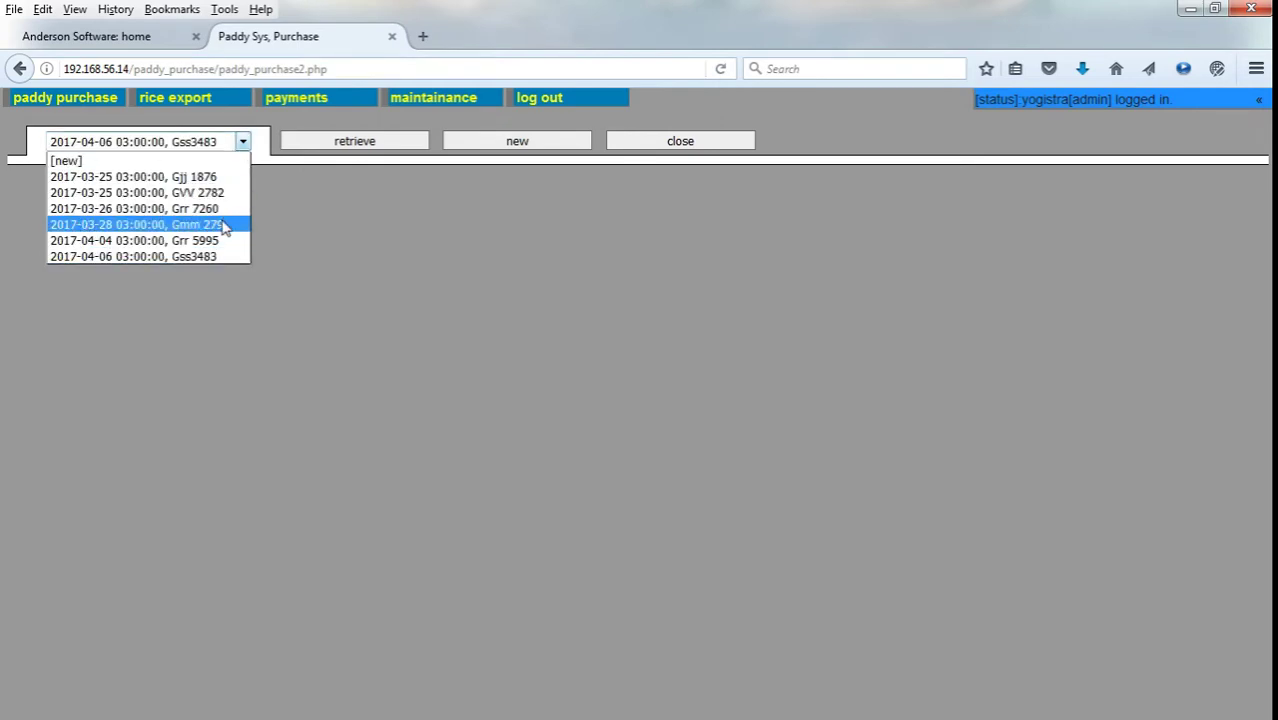
left_click(240, 256)
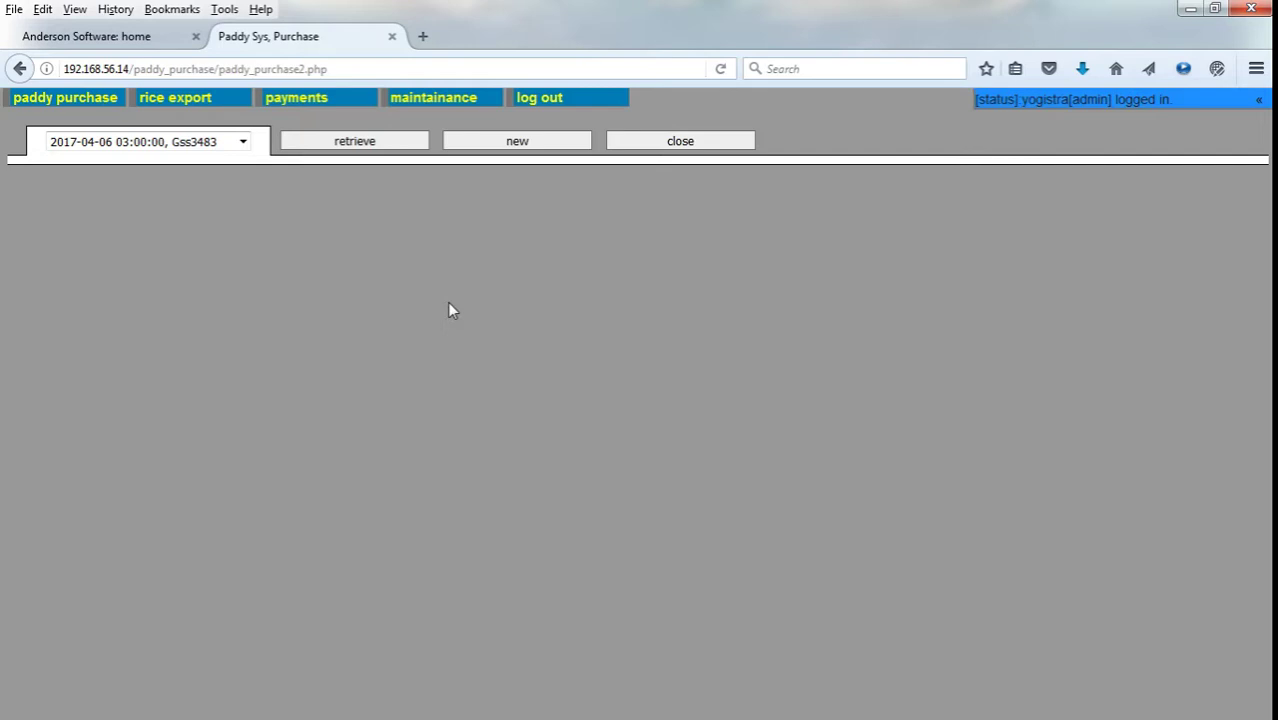
left_click(152, 141)
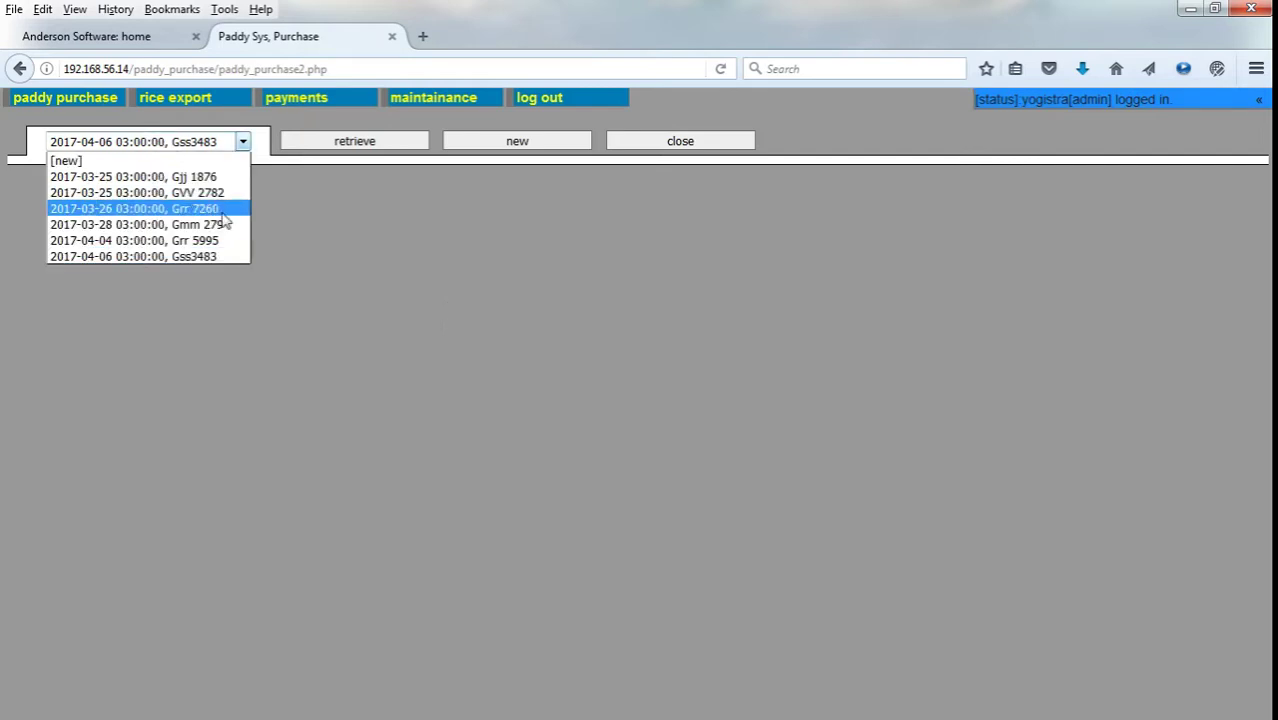
left_click(226, 257)
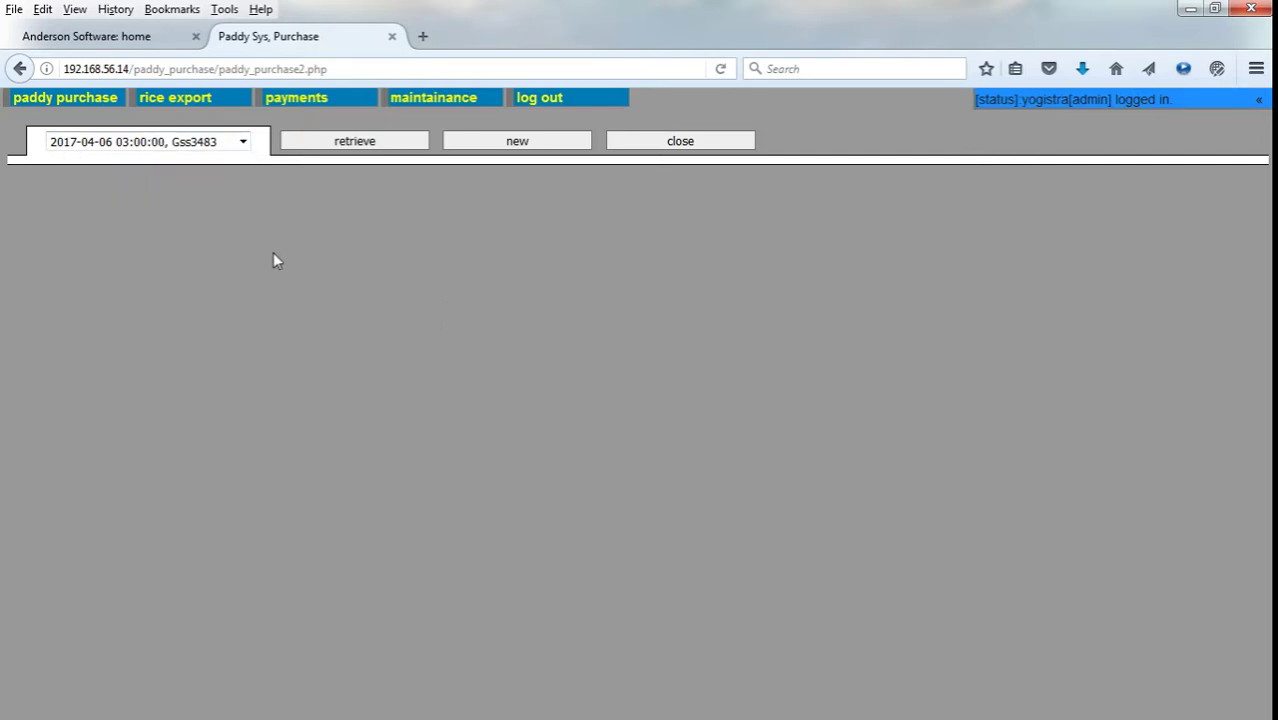
left_click(508, 145)
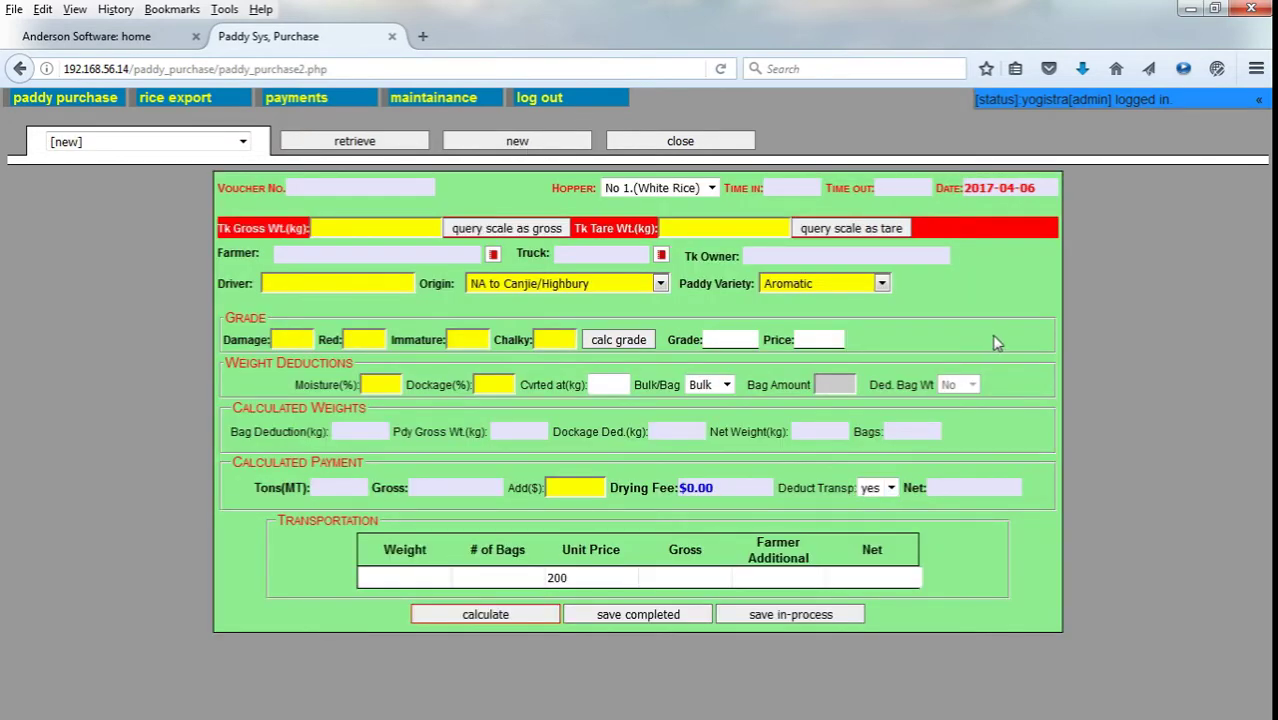
left_click(727, 143)
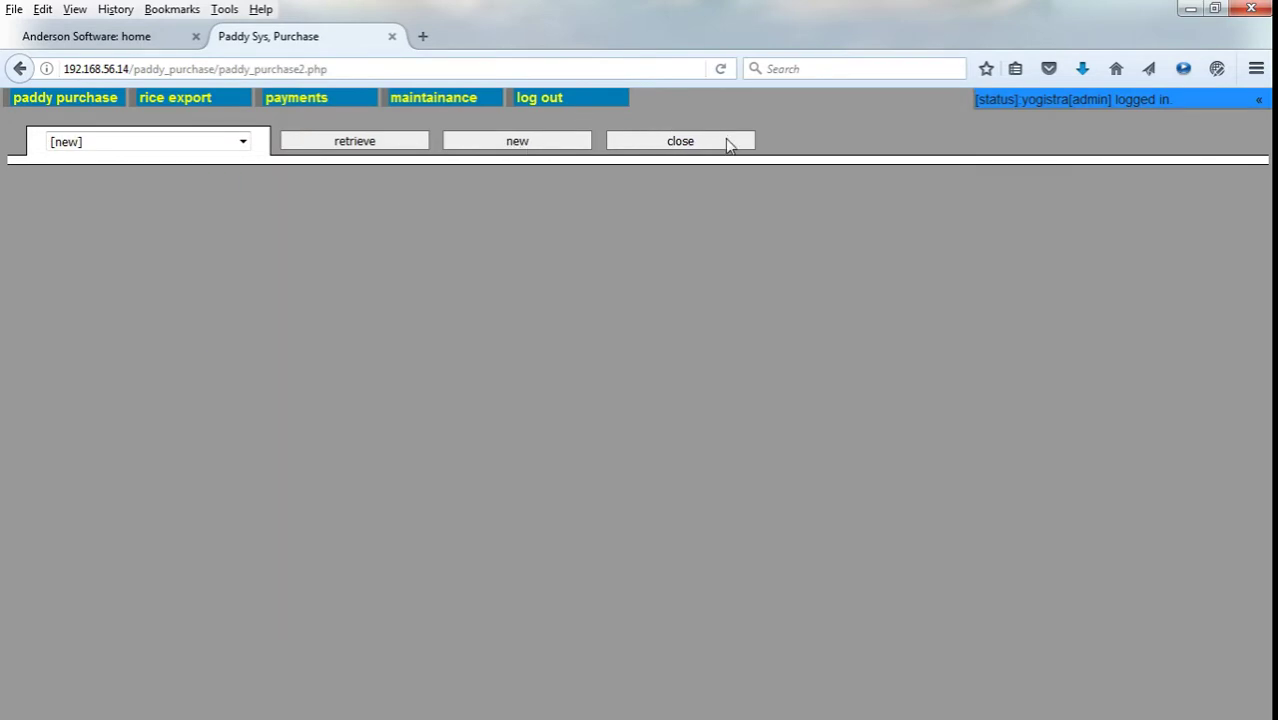
left_click(243, 142)
left_click(210, 257)
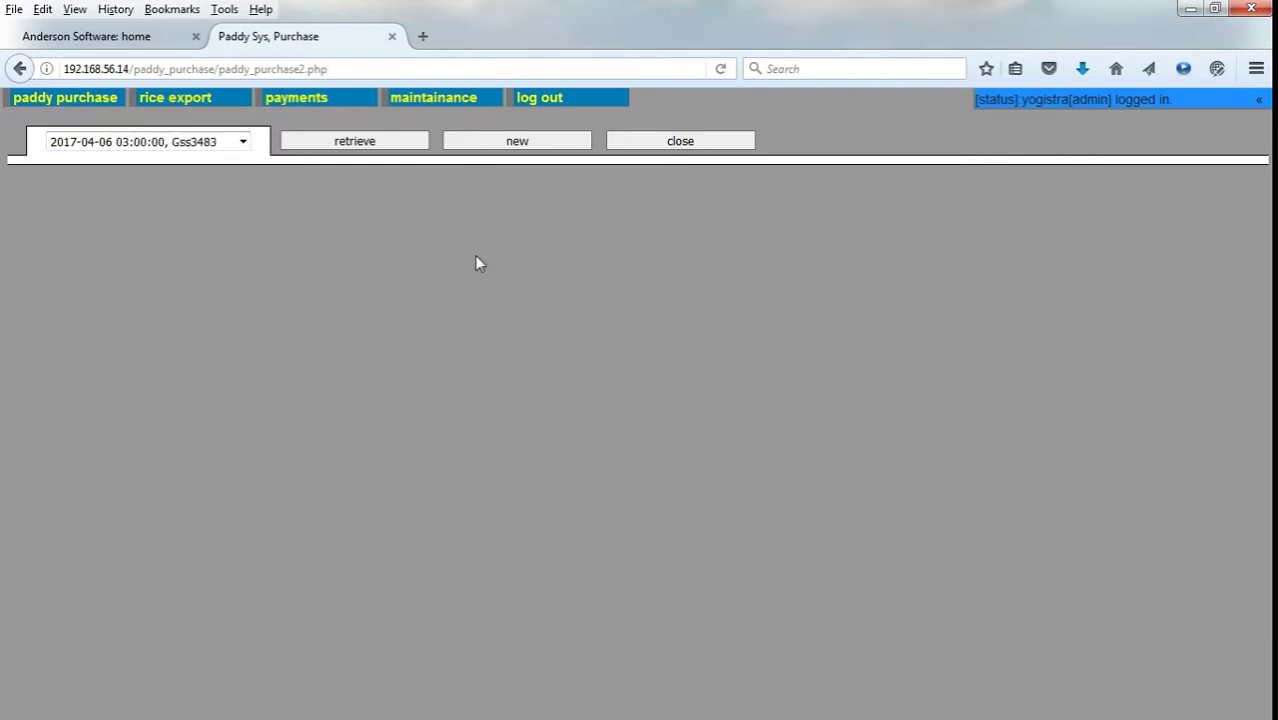
left_click(408, 145)
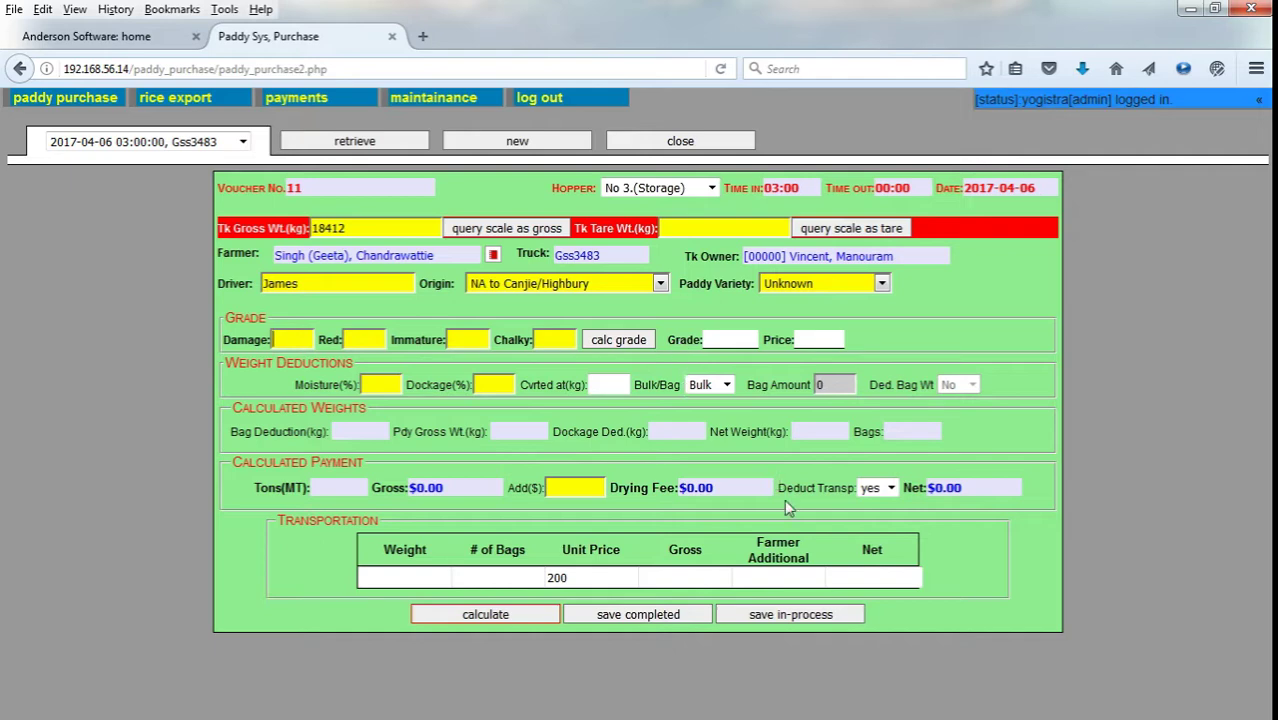
Enter 1 for damage, red, immature and chalky, and calculate the paddy grade.
left_click(304, 343)
type("1")
key("Tab")
type("1")
key("Tab")
type("1")
key("Tab")
type("1")
left_click(619, 342)
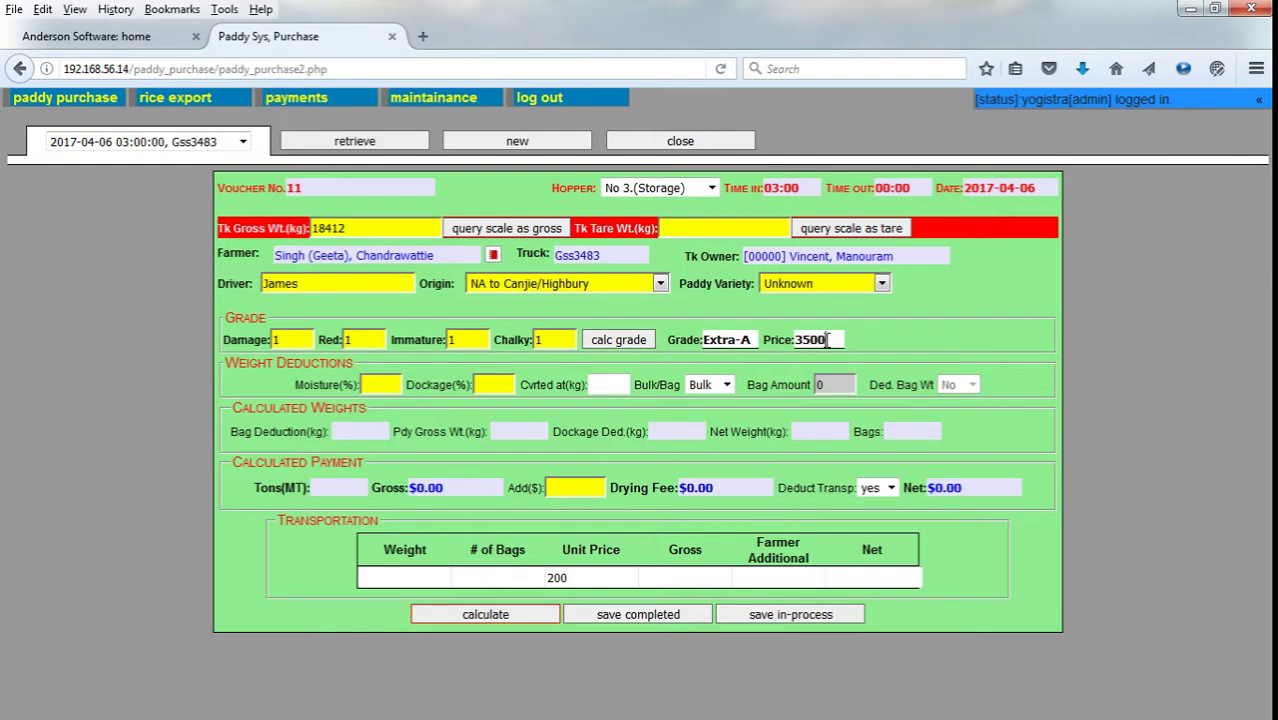
Examine the price assigned to the grade and the origin chosen for the purchase.
left_click_drag(828, 340, 790, 341)
left_click(790, 341)
double_click(820, 341)
left_click(822, 351)
double_click(820, 342)
left_click(857, 341)
left_click(582, 284)
left_click(608, 291)
Set the weight deductions to 15% moisture and 4% dockage.
left_click(393, 384)
type("15")
left_click(505, 384)
type("4")
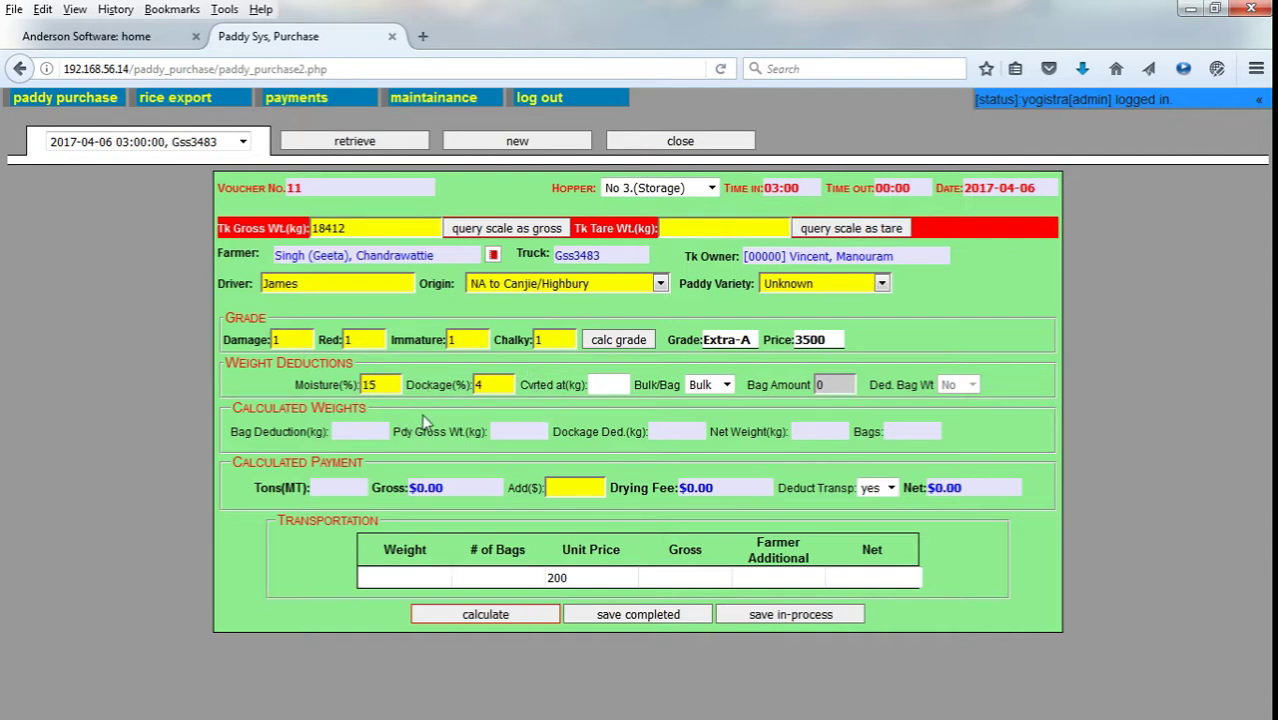
Check the transportation deduction choices, keep it at yes, and try to calculate the purchase's weights and payment.
left_click(875, 490)
left_click(875, 490)
left_click(874, 490)
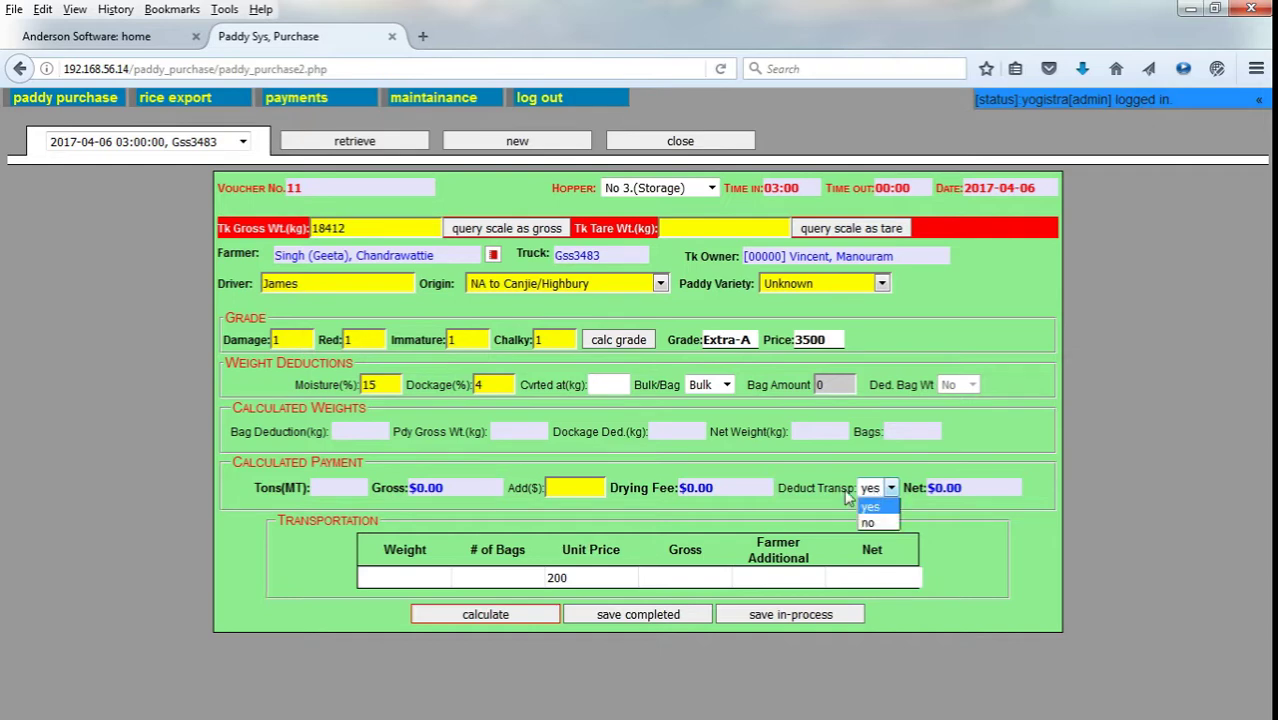
left_click(884, 526)
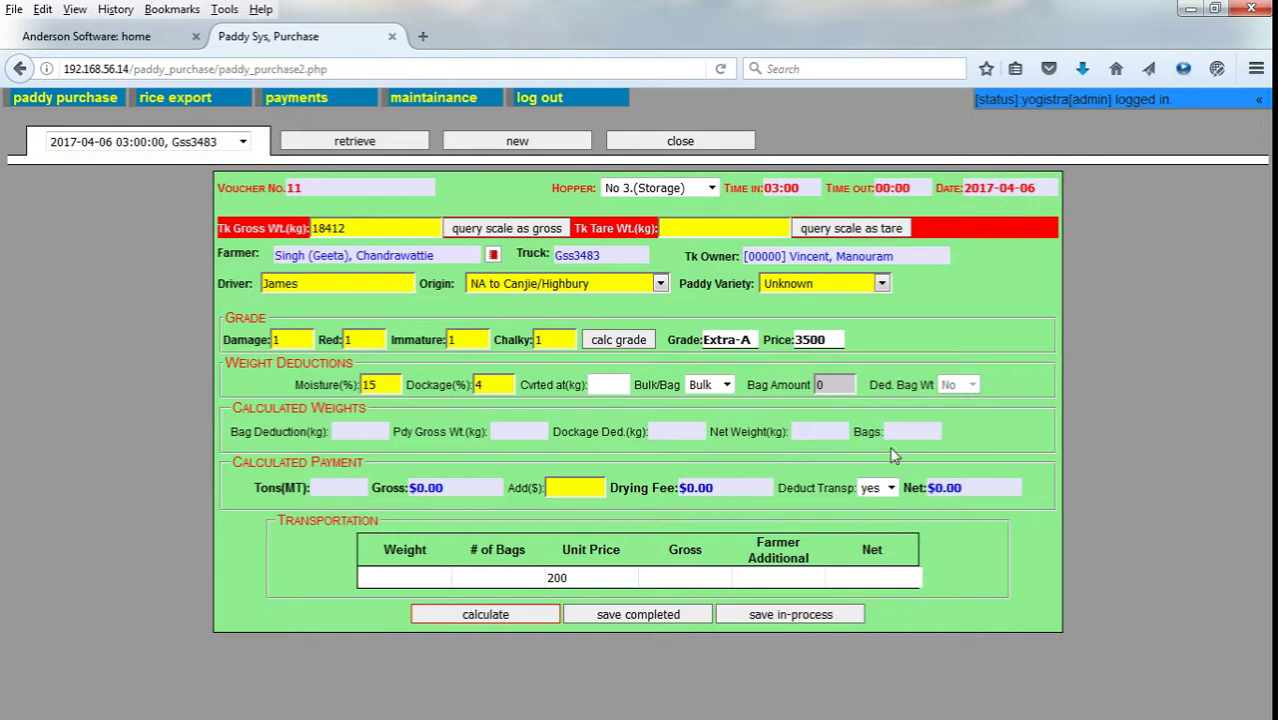
left_click(535, 618)
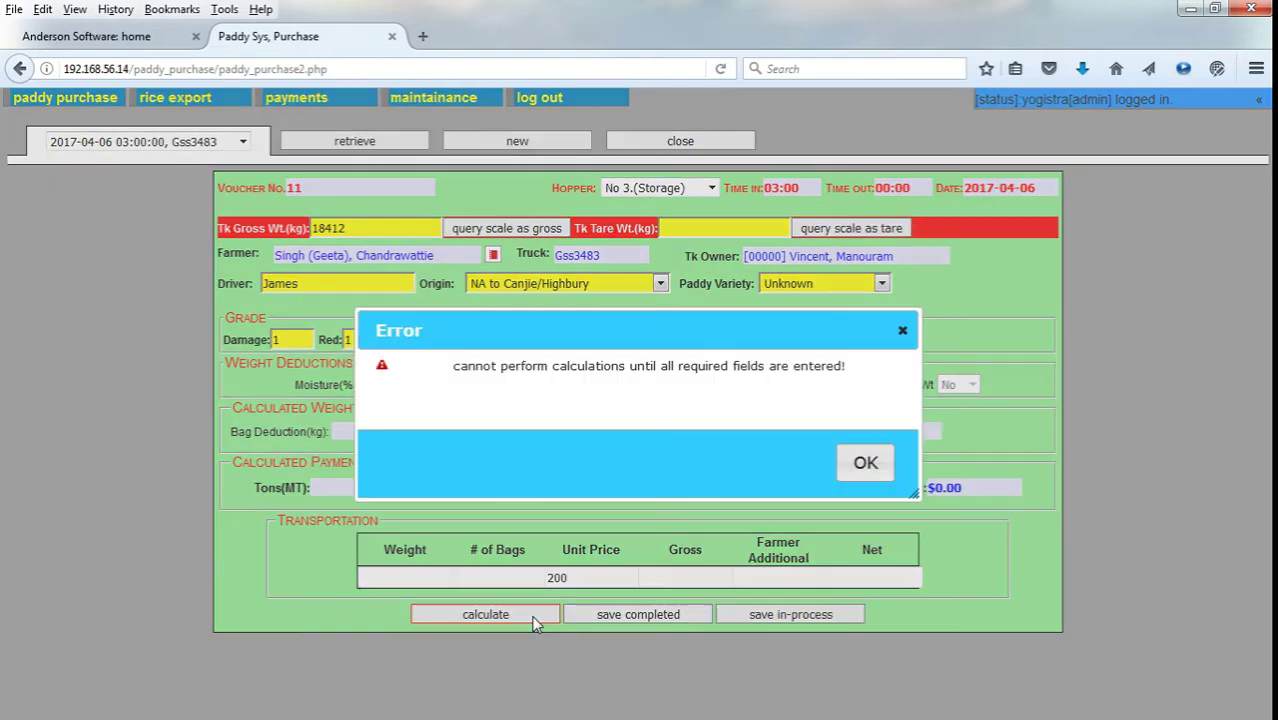
left_click(868, 478)
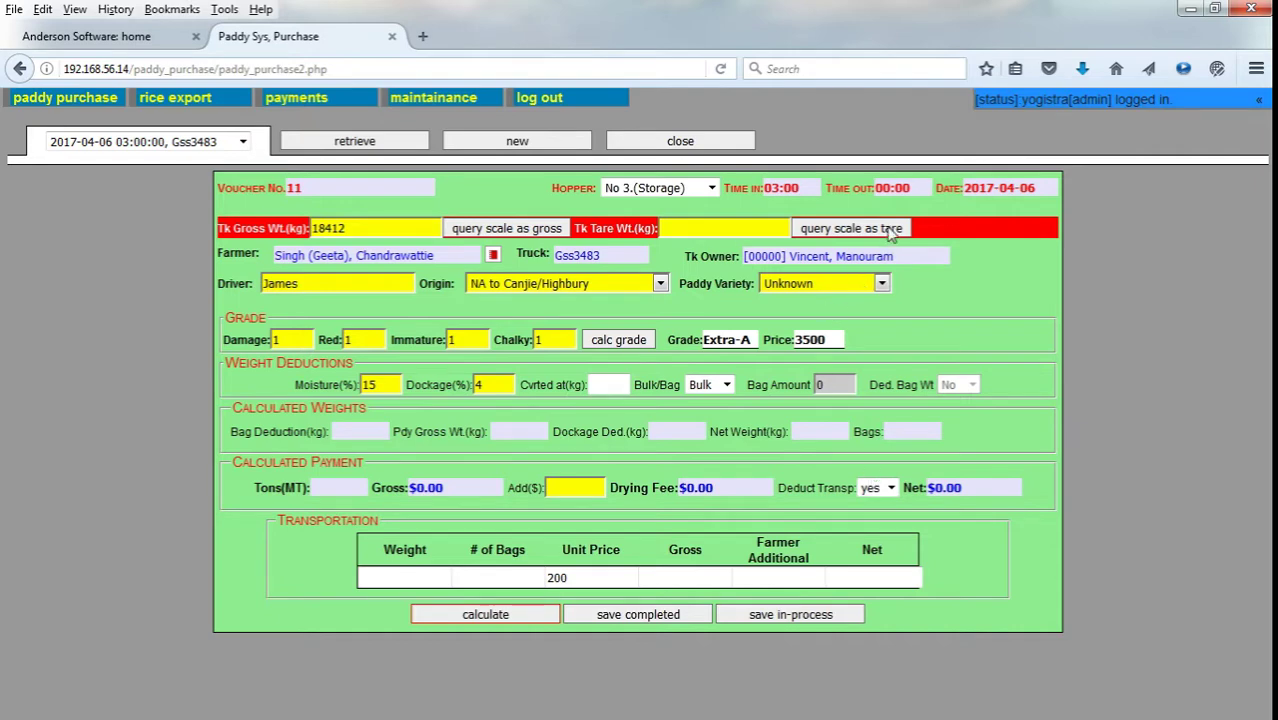
Query the scale for the truck's tare weight and save the purchase as in-process.
left_click(893, 230)
left_click(794, 615)
left_click(868, 468)
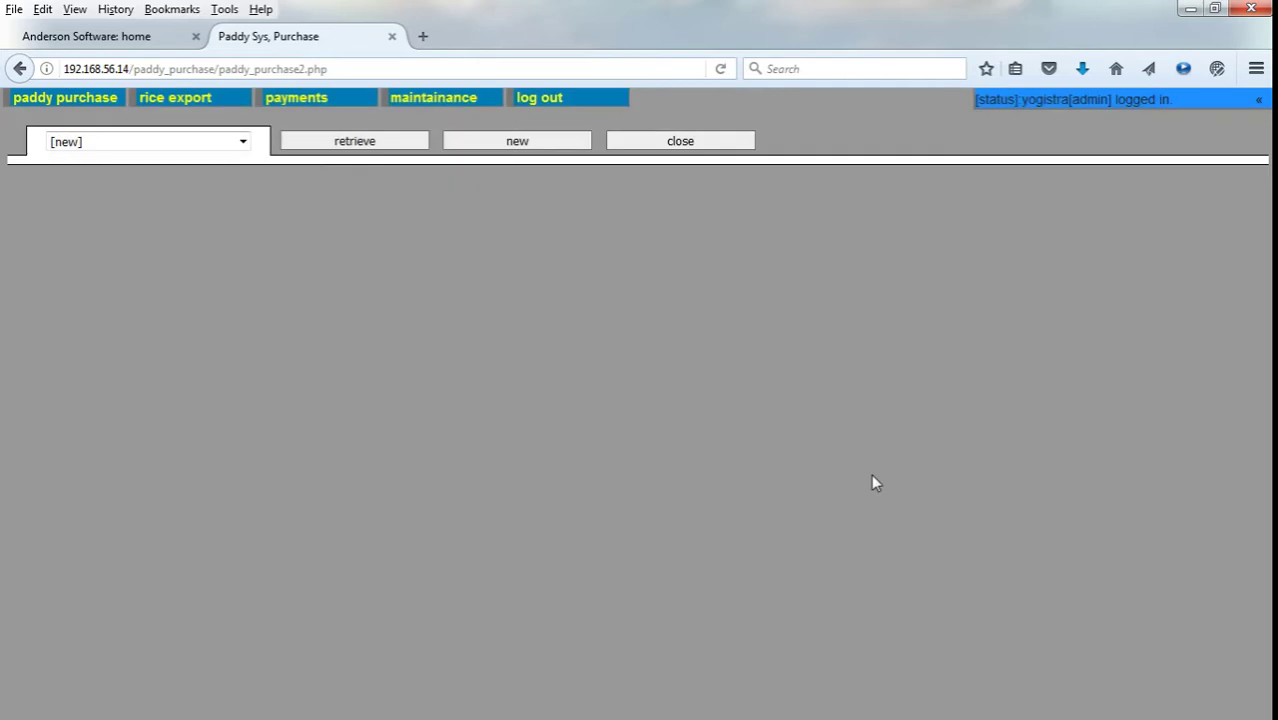
left_click(228, 146)
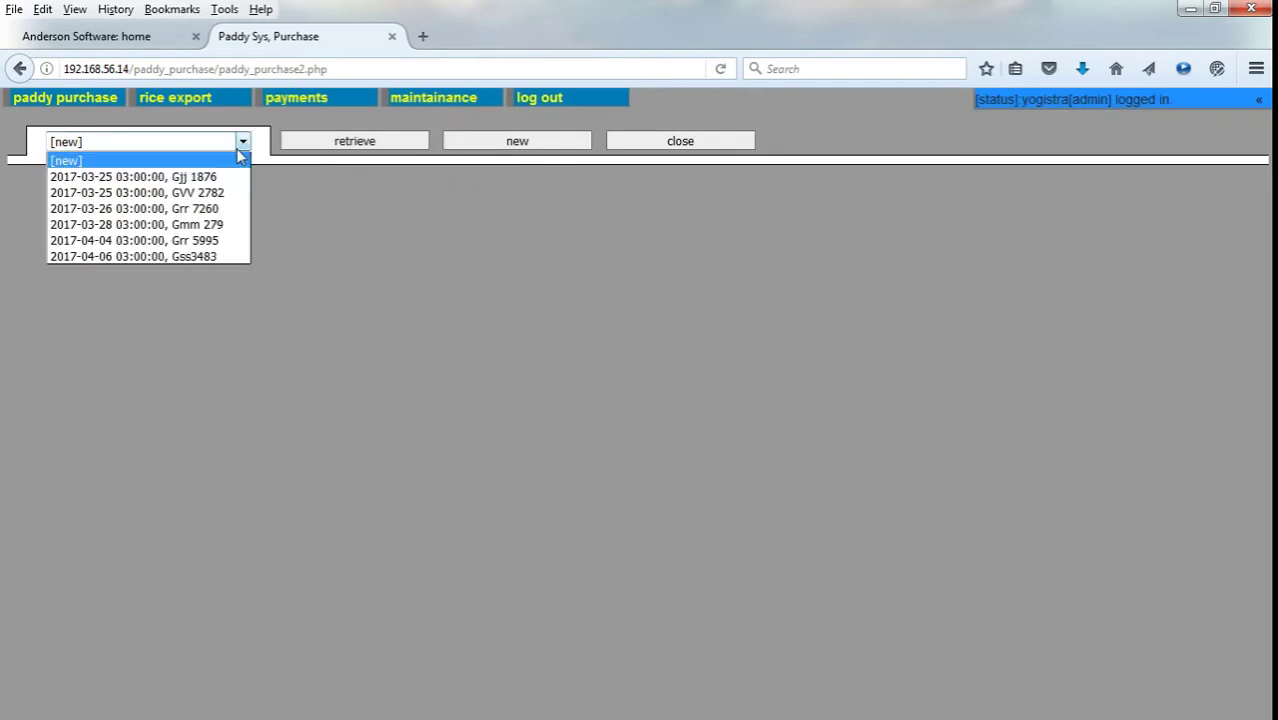
left_click(248, 258)
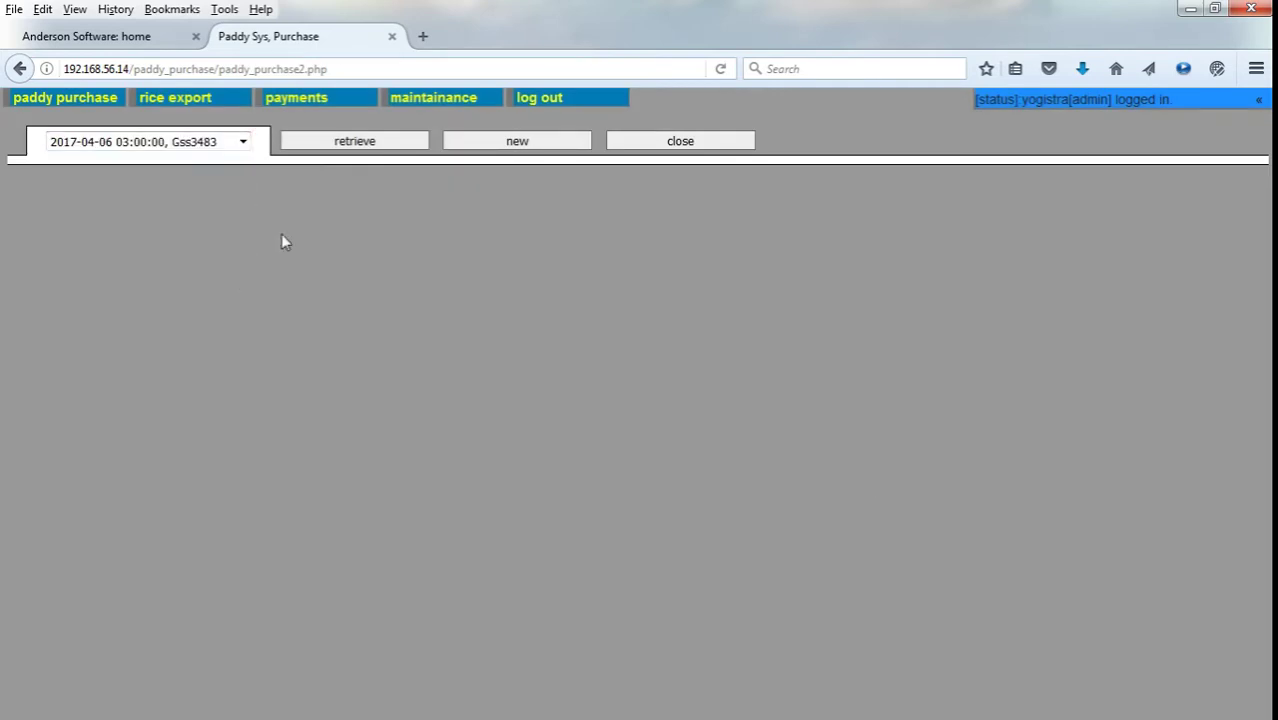
left_click(340, 143)
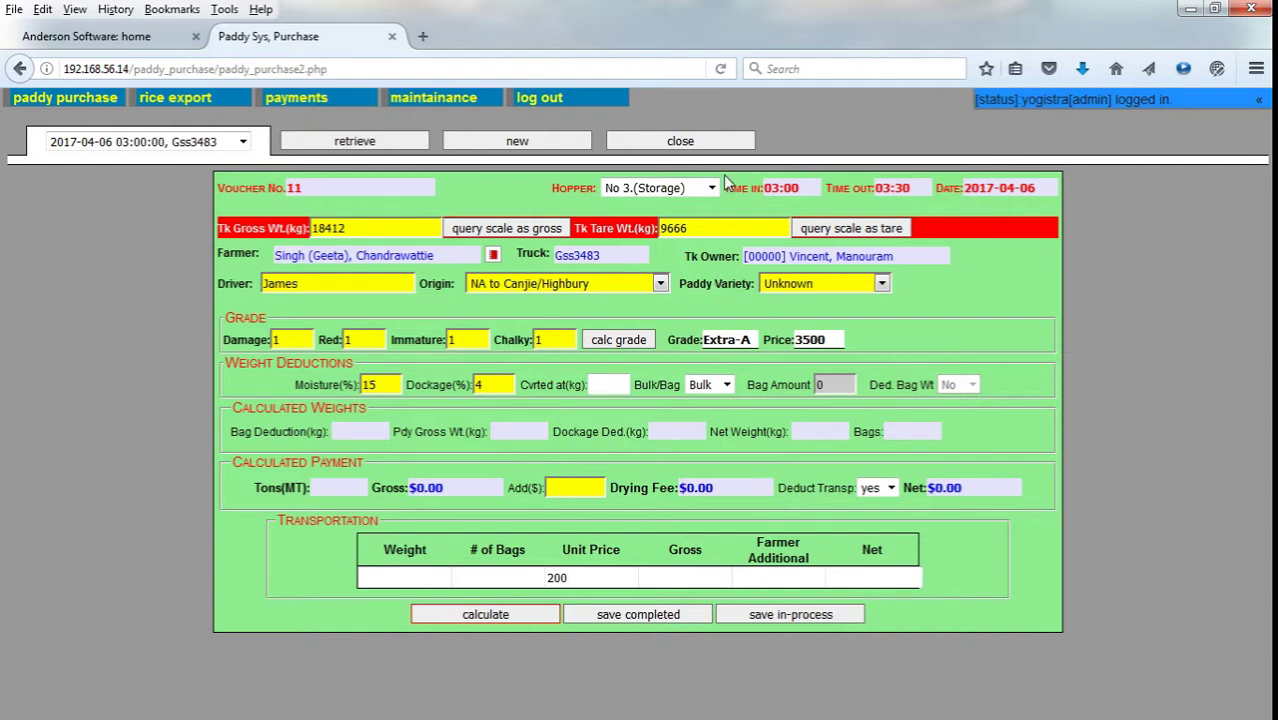
left_click(520, 620)
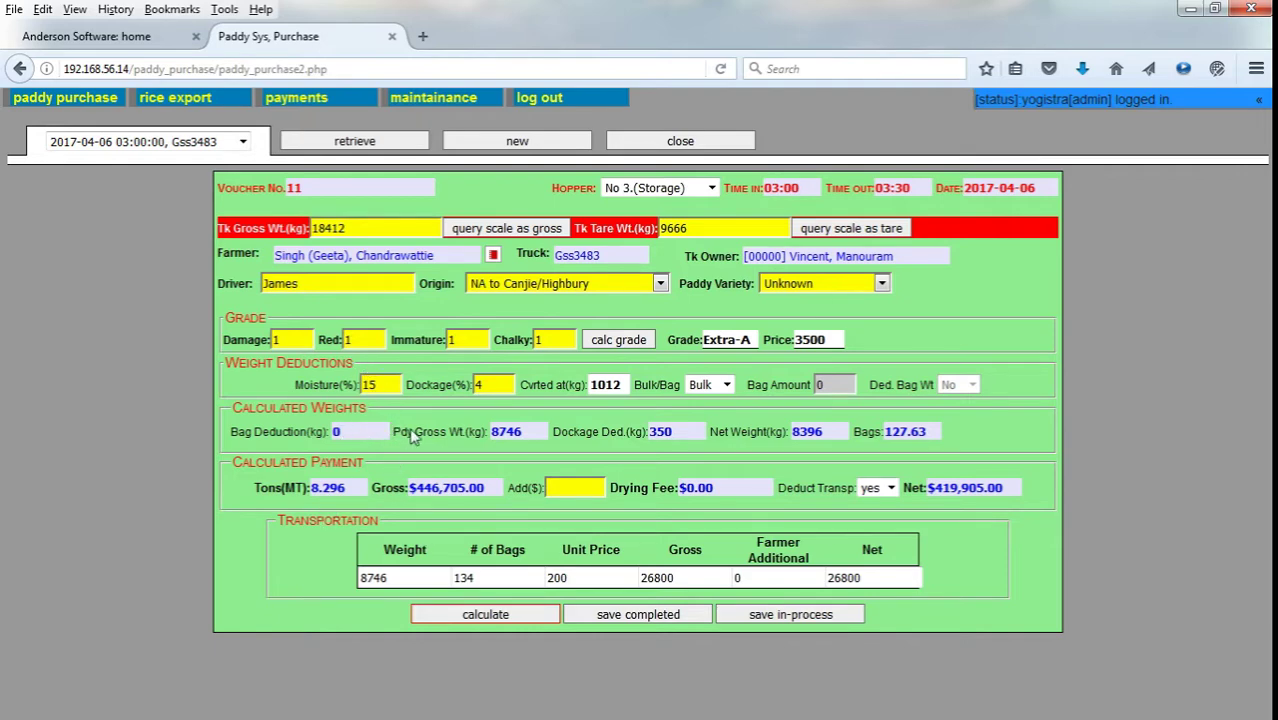
Examine the calculated bag deduction, paddy gross weight, dockage deduction, net weight and the conversion weight based on moisture.
left_click(359, 434)
left_click_drag(680, 431, 652, 431)
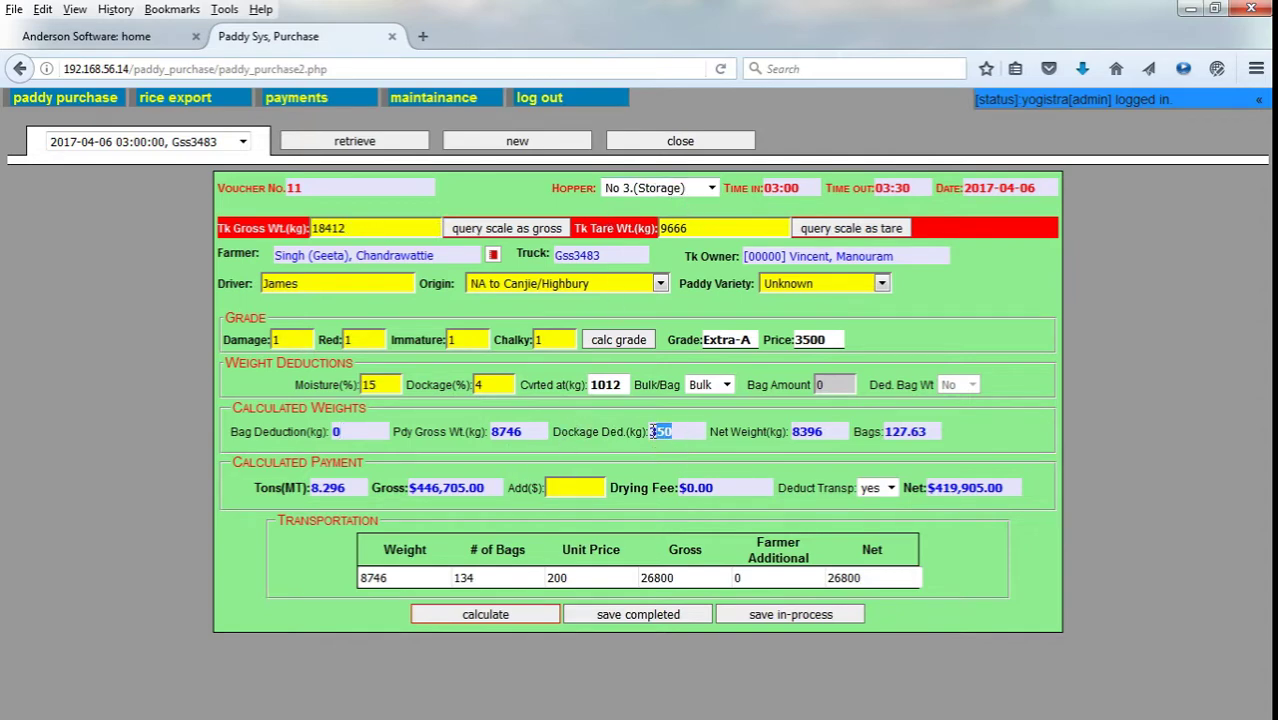
double_click(490, 386)
left_click_drag(522, 431, 489, 429)
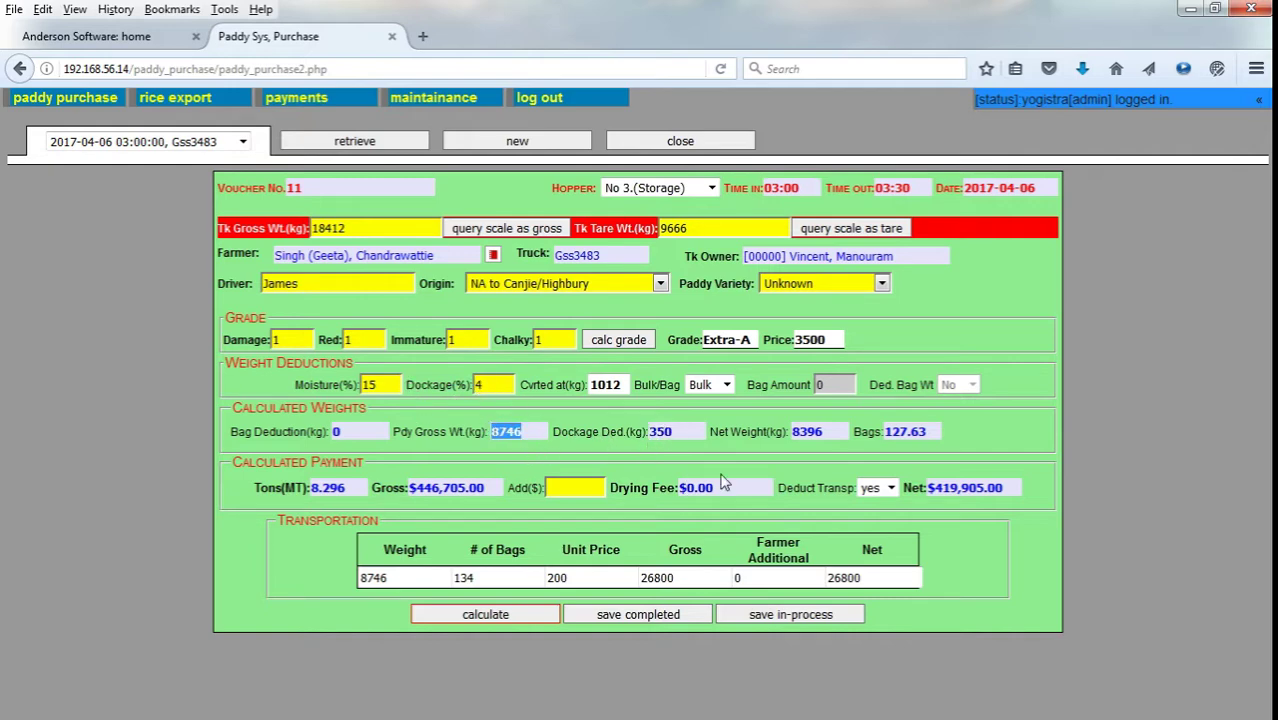
double_click(816, 432)
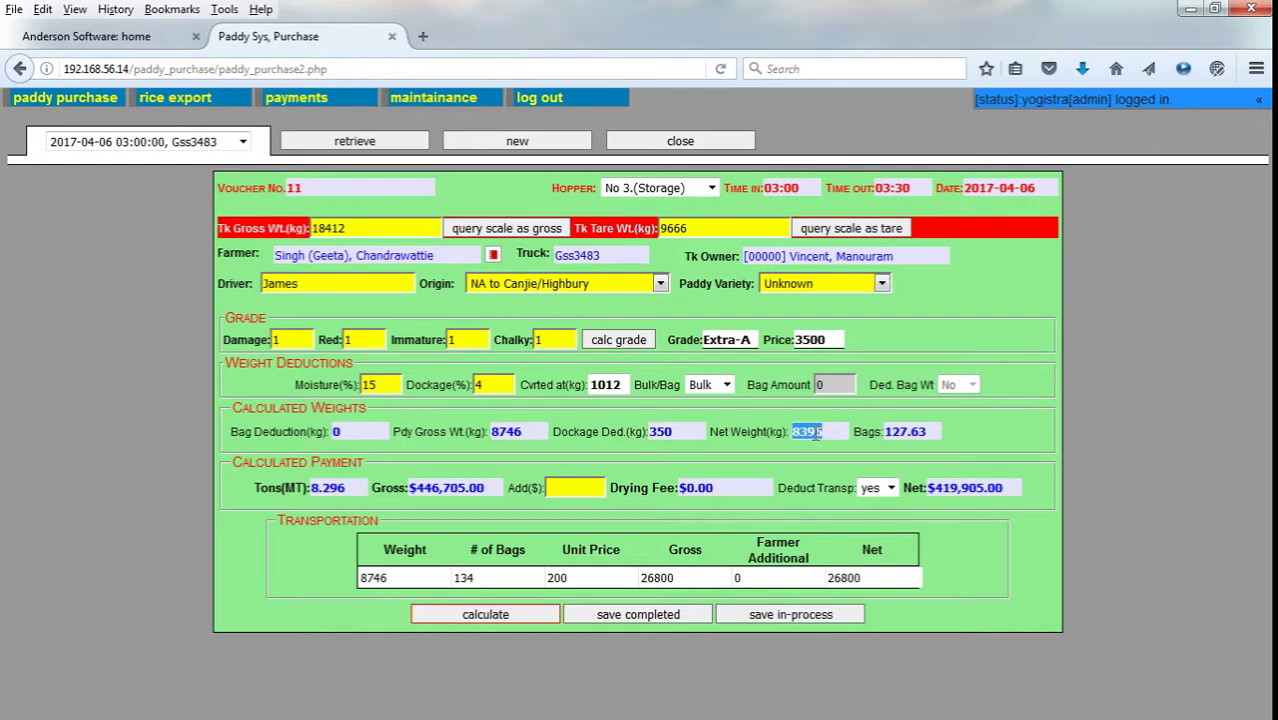
left_click(898, 432)
double_click(794, 432)
double_click(618, 386)
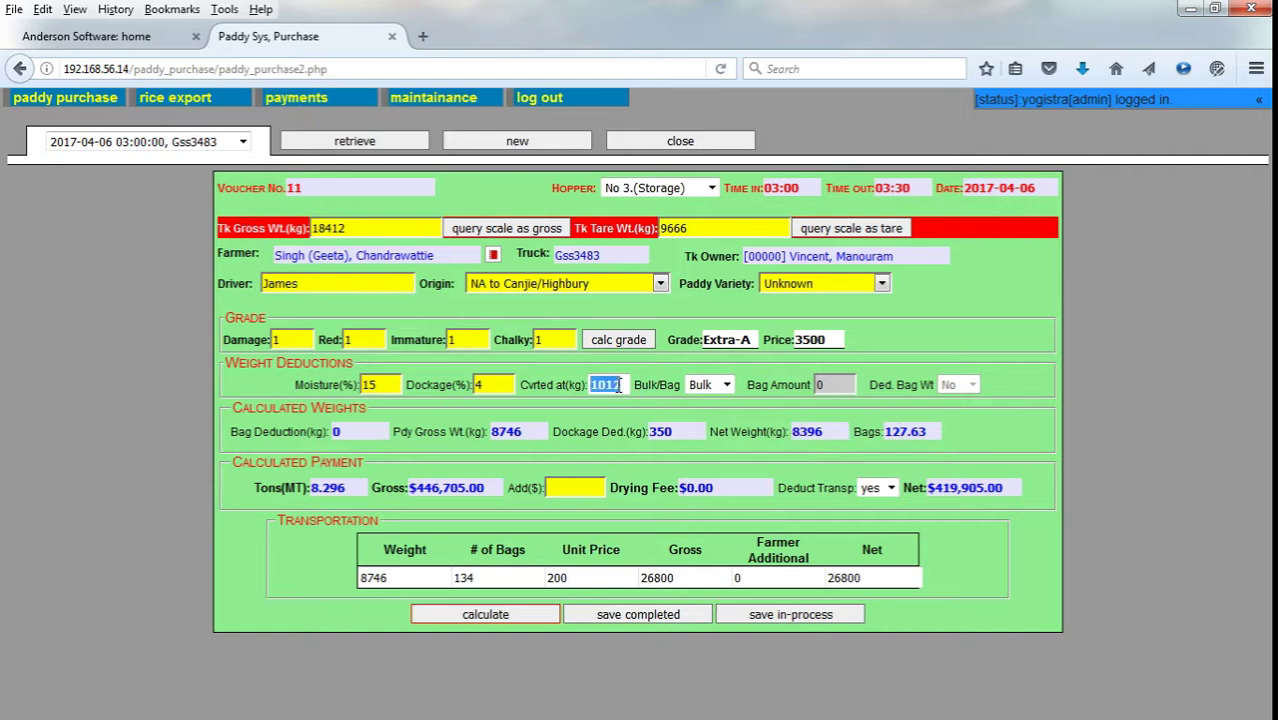
left_click(392, 386)
double_click(597, 388)
Examine the calculated tonnage, number of bags and gross transportation charge of the purchase.
left_click_drag(350, 488, 302, 489)
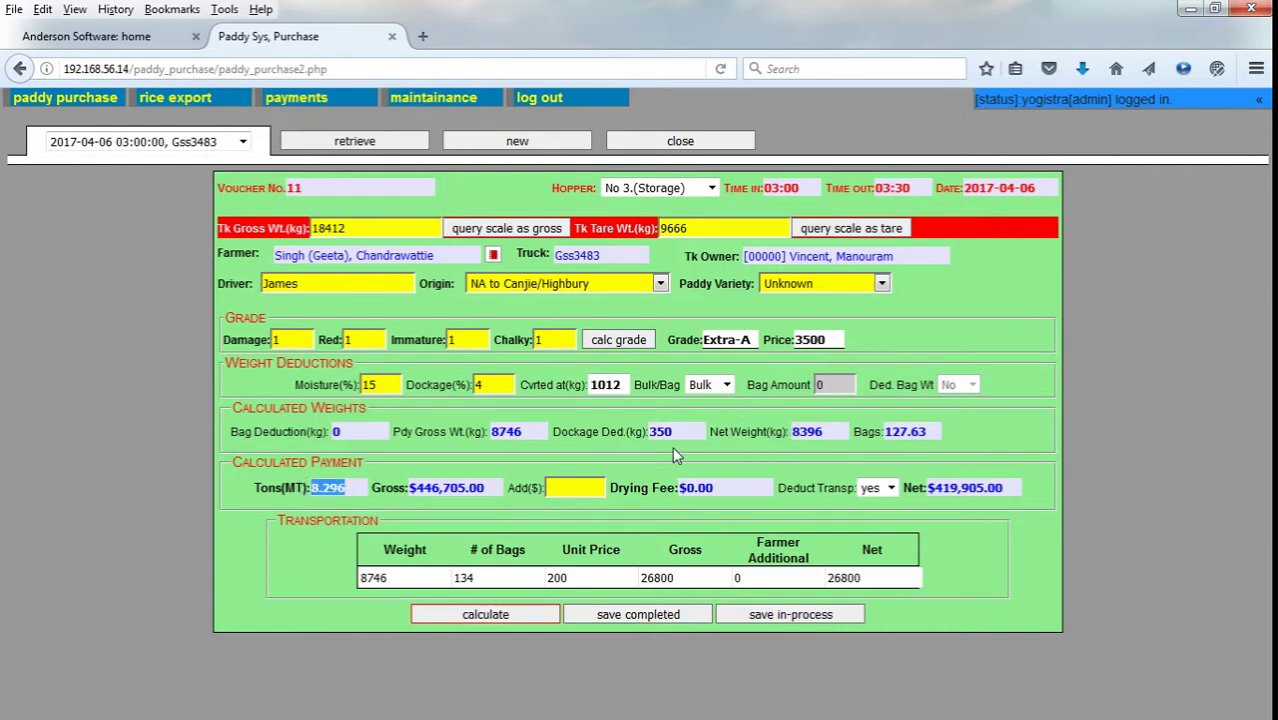
left_click(361, 490)
double_click(358, 490)
left_click(357, 486)
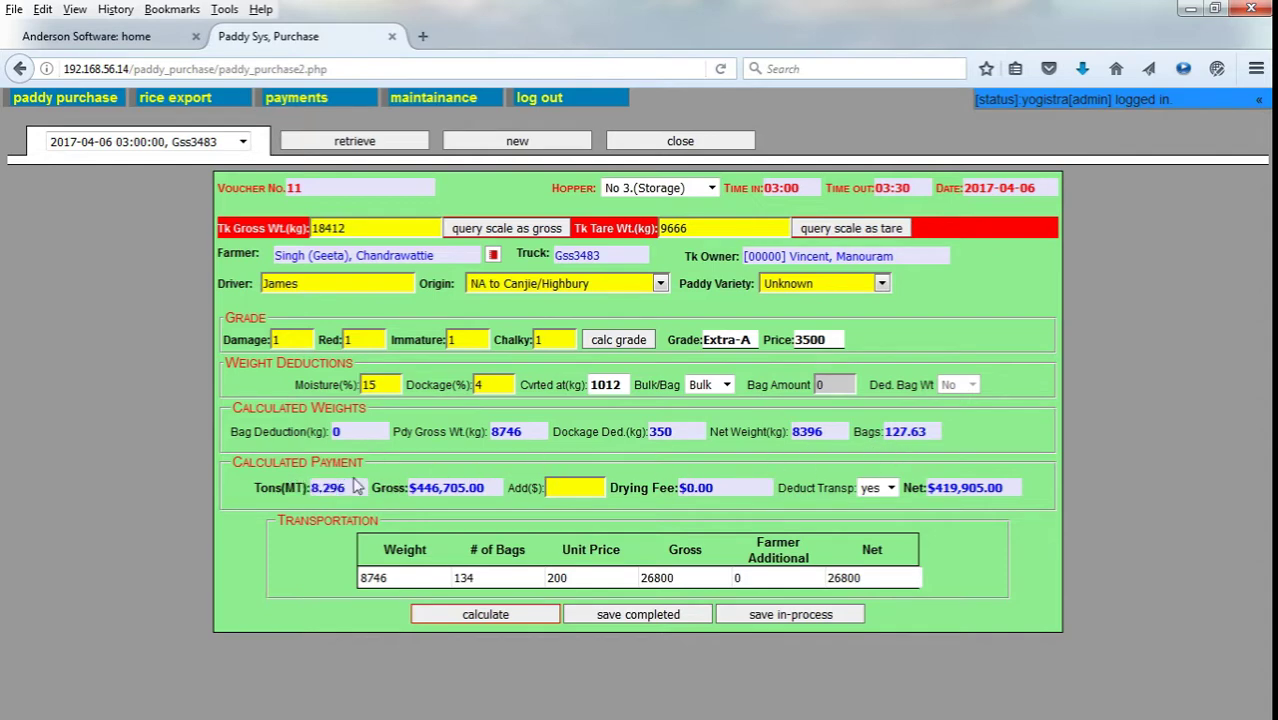
left_click_drag(356, 486, 278, 484)
left_click_drag(932, 431, 864, 462)
left_click(883, 464)
double_click(655, 578)
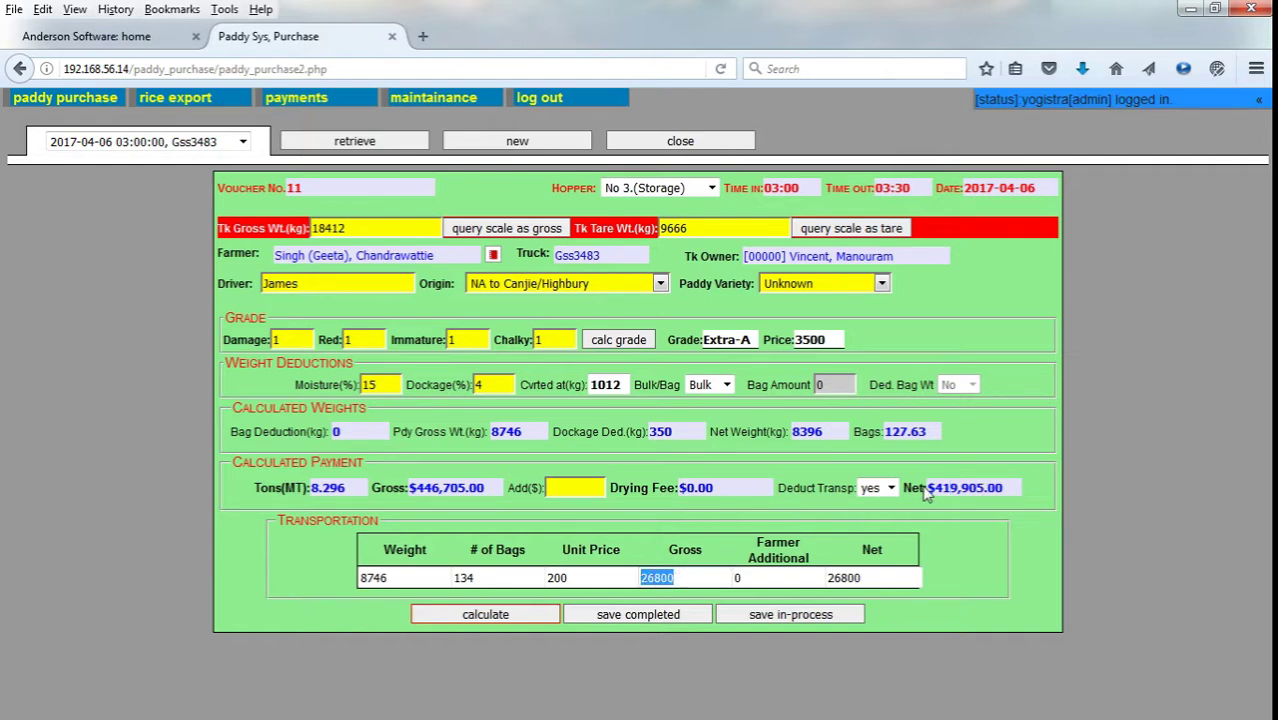
Set the transportation deduction to no, and save the purchase as completed with its voucher opened for printing.
left_click(872, 489)
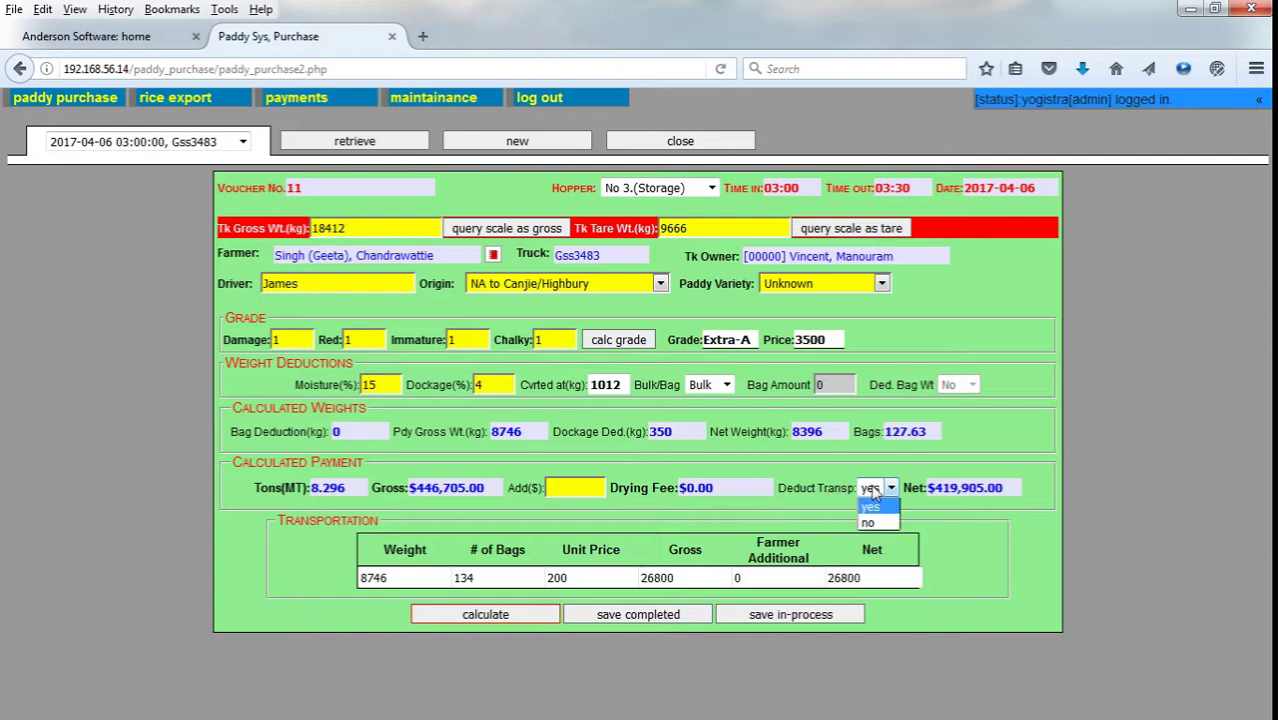
left_click(872, 523)
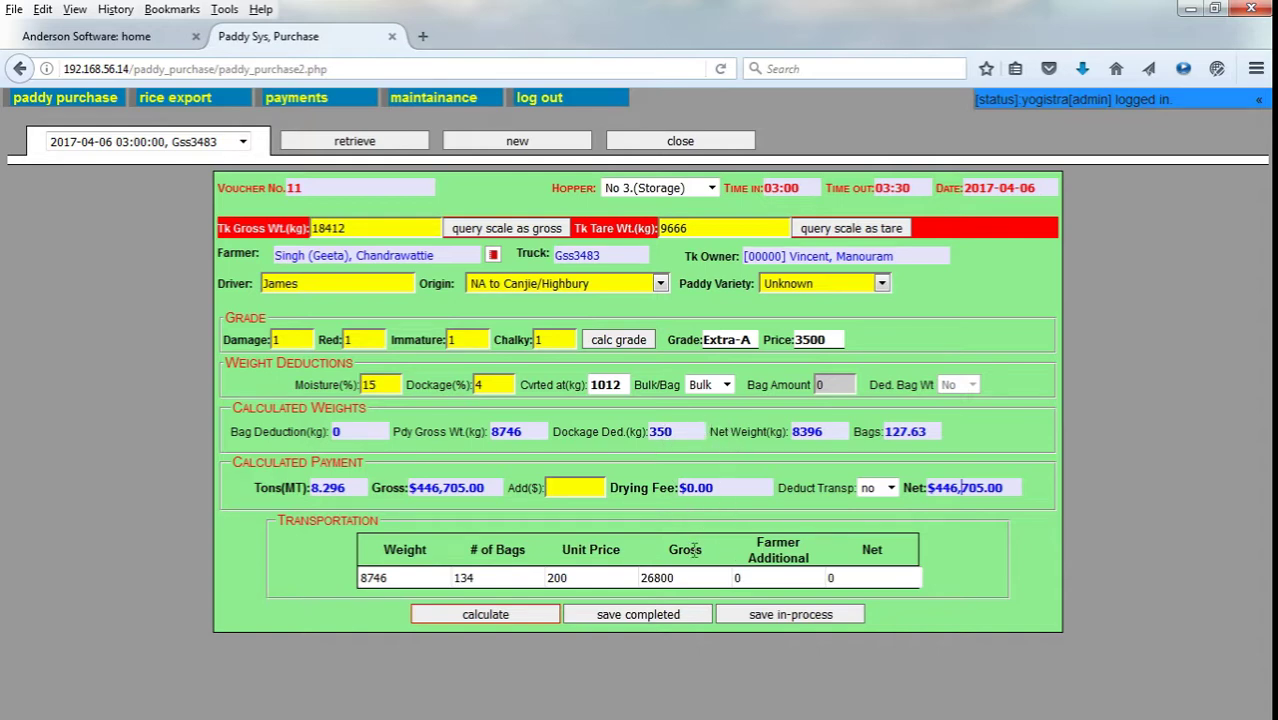
left_click(672, 618)
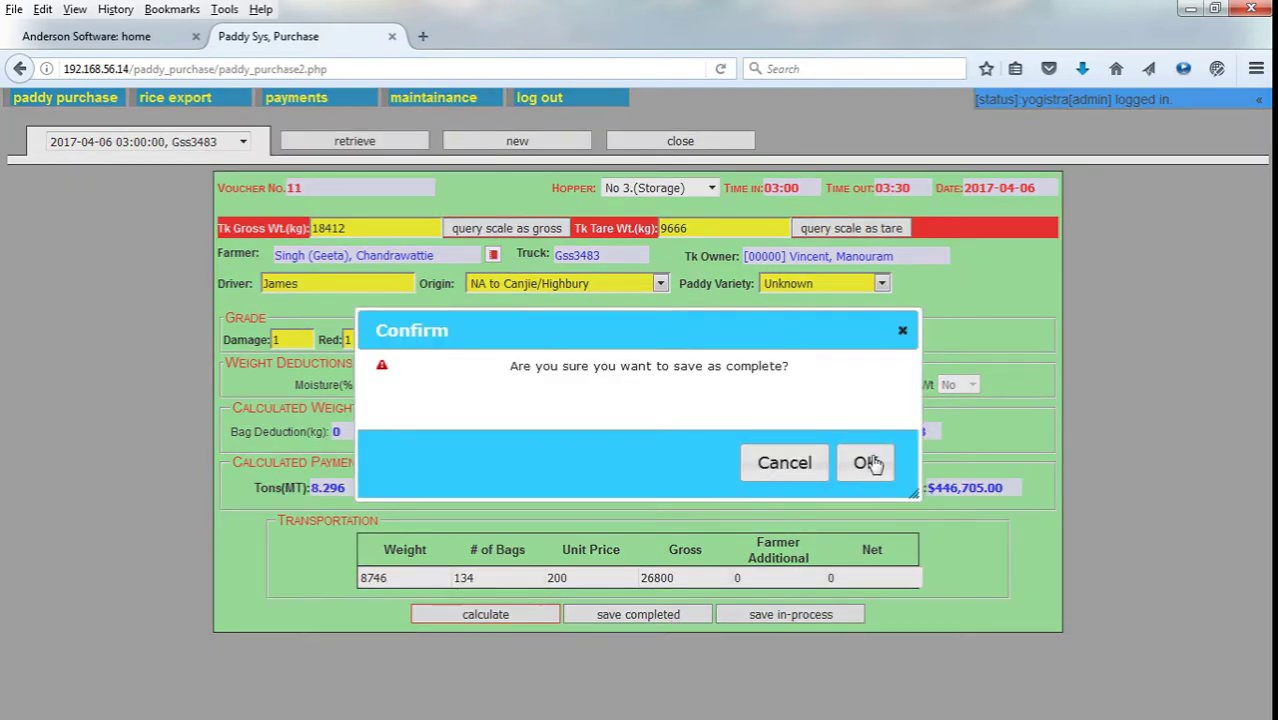
left_click(874, 465)
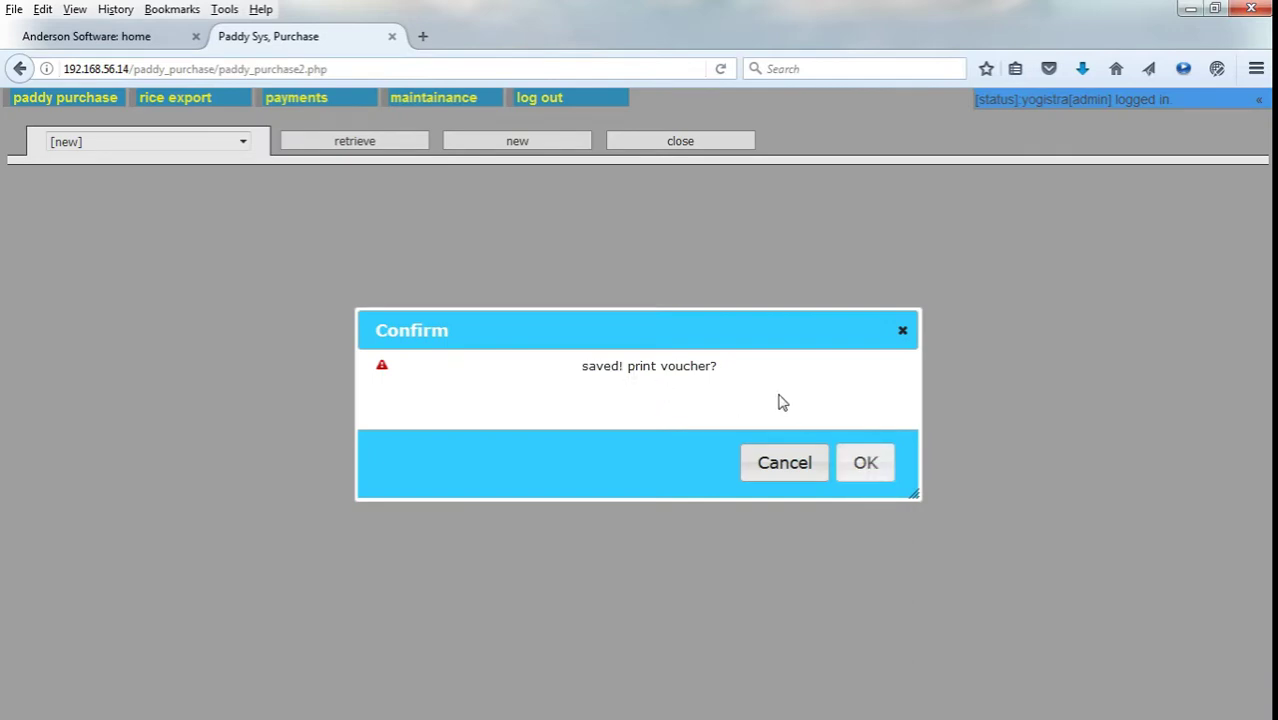
left_click(862, 466)
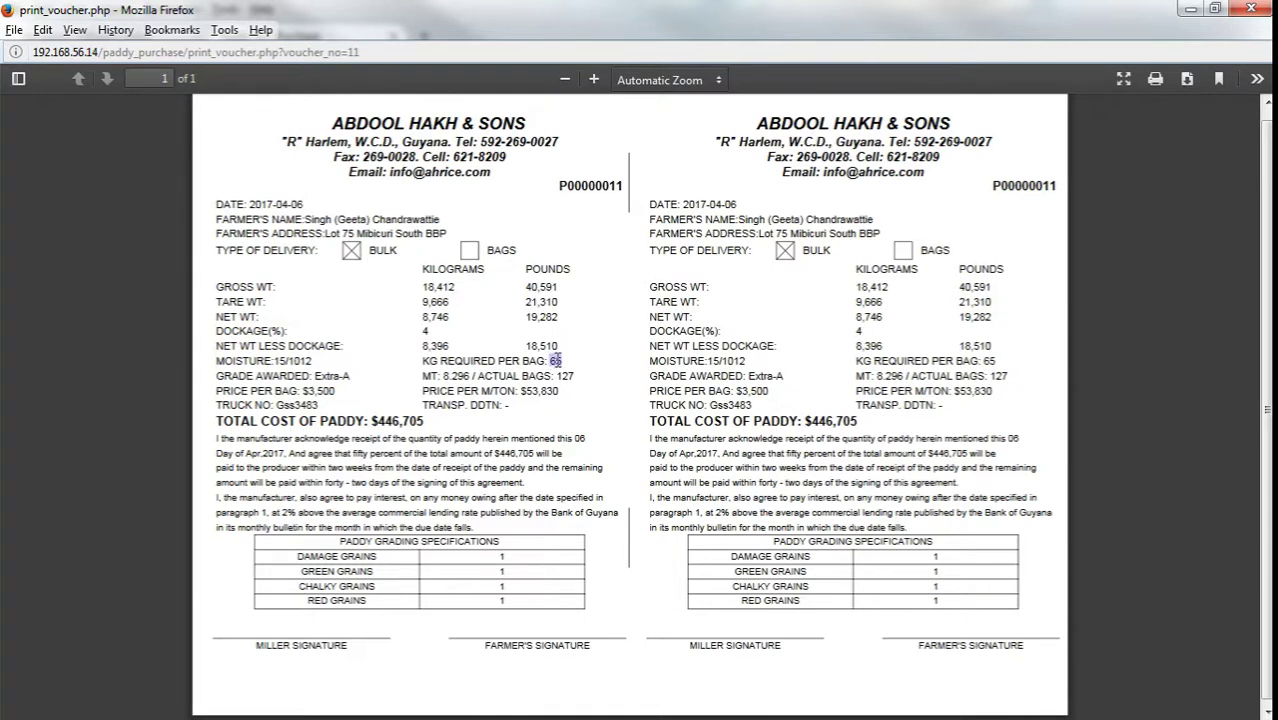
Examine the voucher's kilograms per bag, actual bags, prices per bag and per ton and truck number, and close the voucher.
left_click(551, 361)
mouse_move(580, 380)
left_mouse_down()
mouse_move(562, 373)
mouse_move(563, 390)
left_mouse_up()
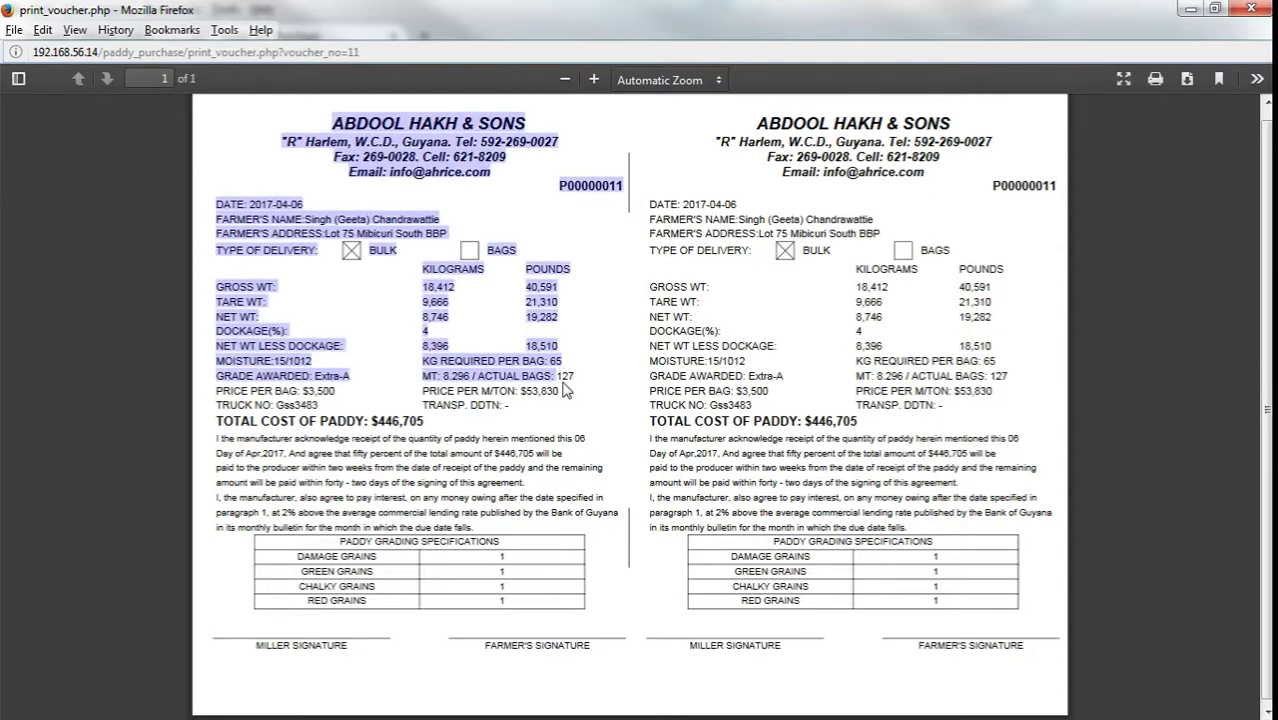
left_click(563, 390)
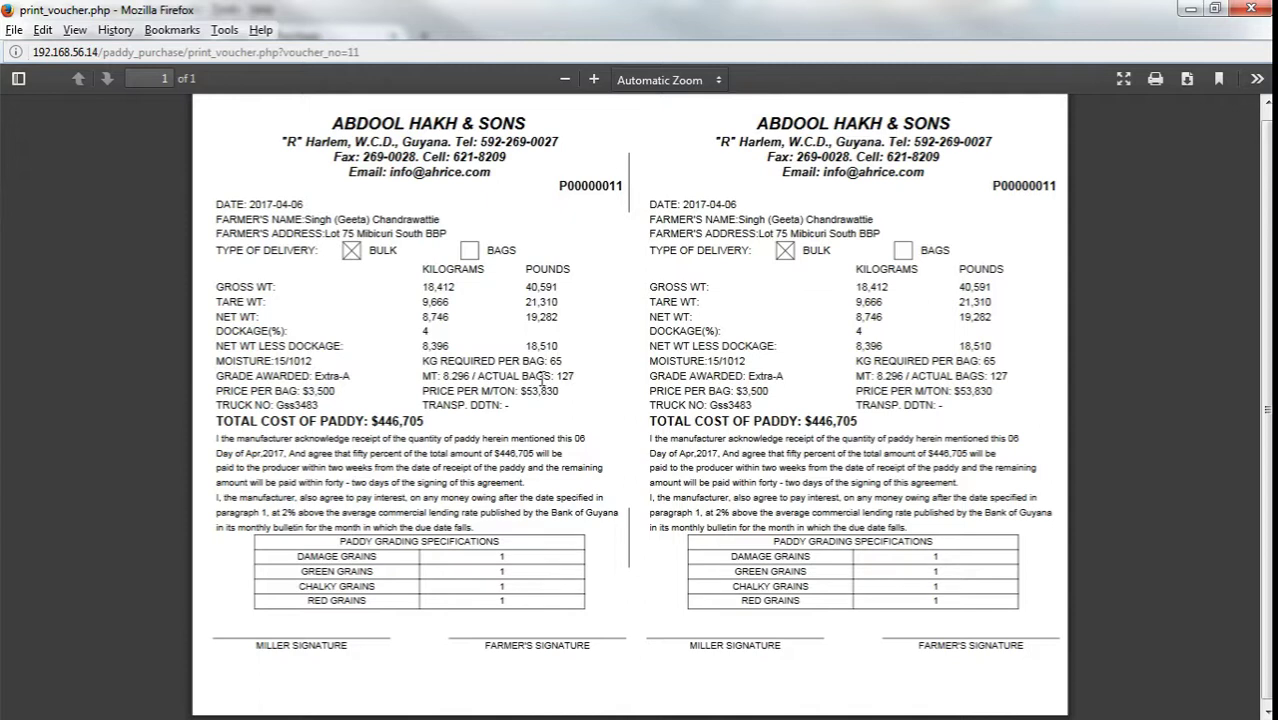
left_click_drag(303, 391, 340, 396)
left_click_drag(275, 405, 322, 408)
left_click_drag(521, 391, 558, 391)
left_click_drag(346, 392, 312, 391)
left_click(313, 394)
left_click(1252, 10)
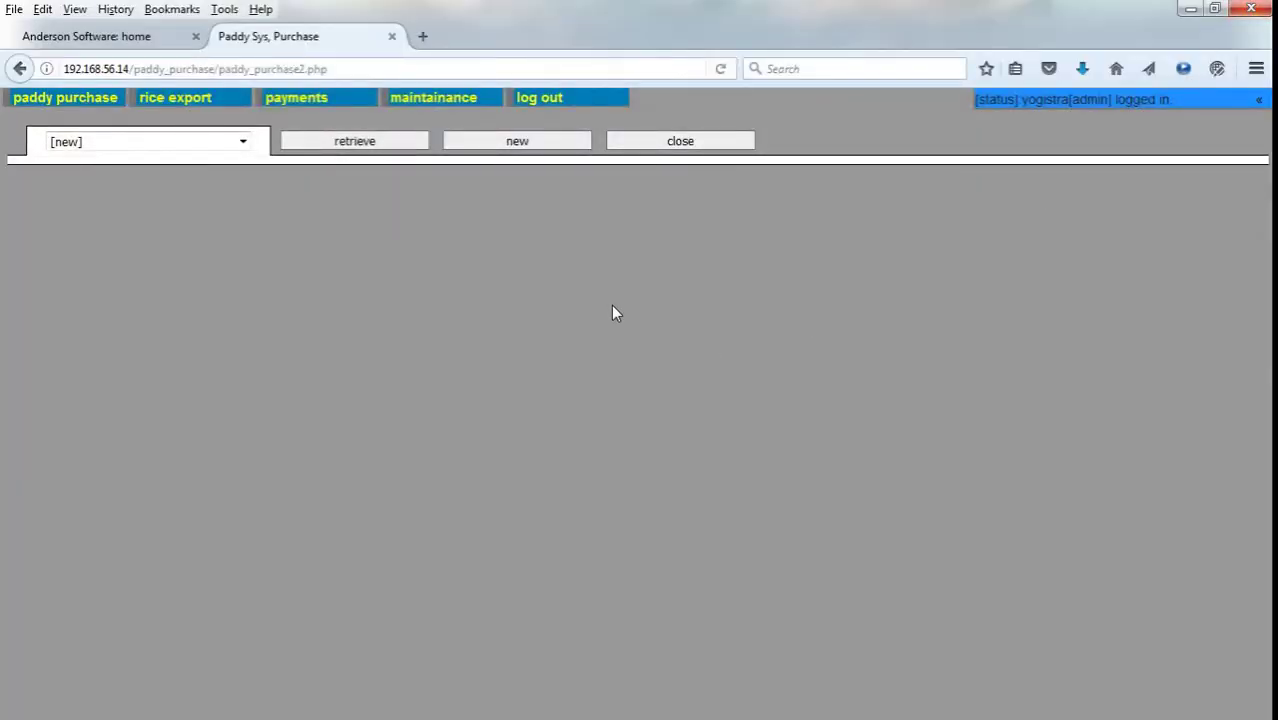